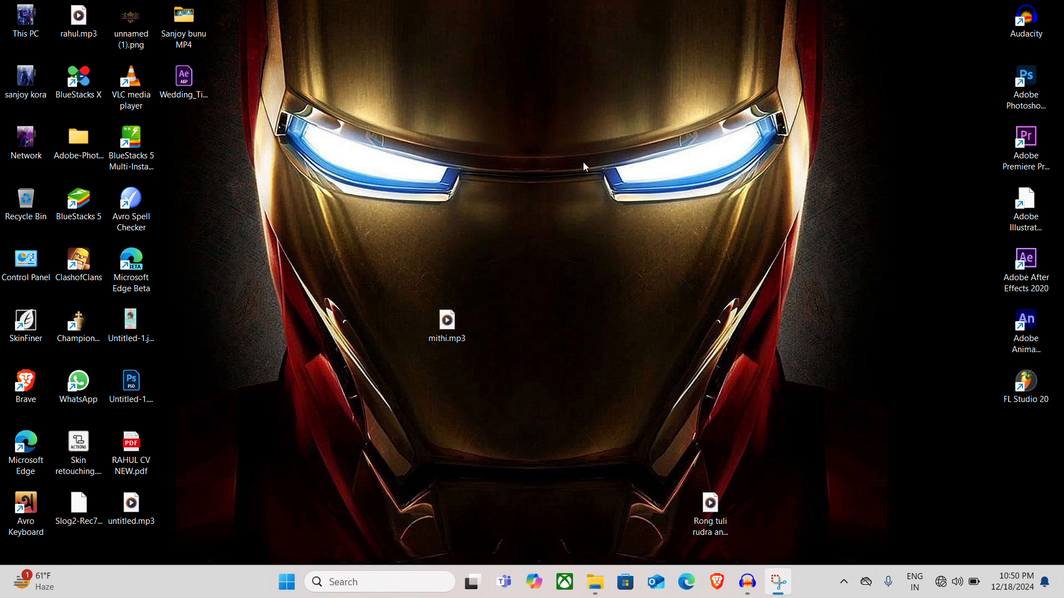
Launch Adobe Photoshop 2021 and create a blank 1080 x 1920 px RGB document at 300 ppi
left_click(1019, 87)
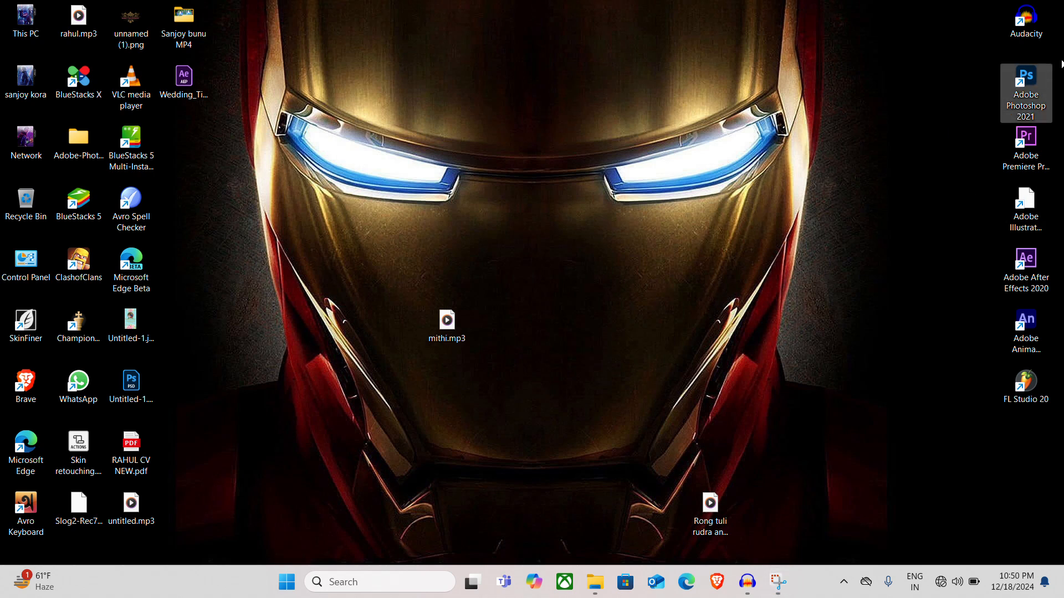
double_click(1036, 85)
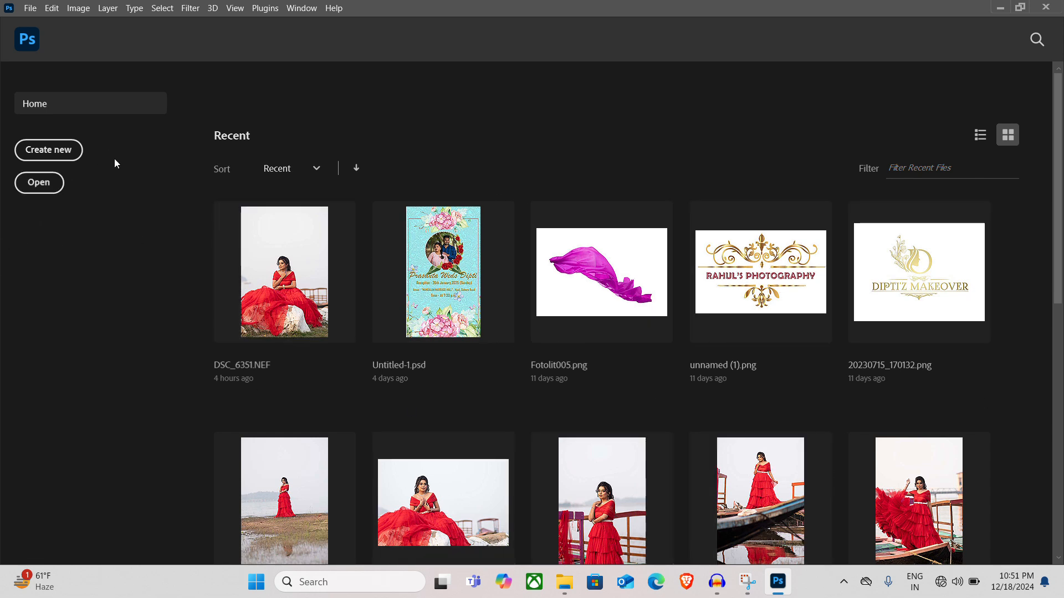
left_click(63, 157)
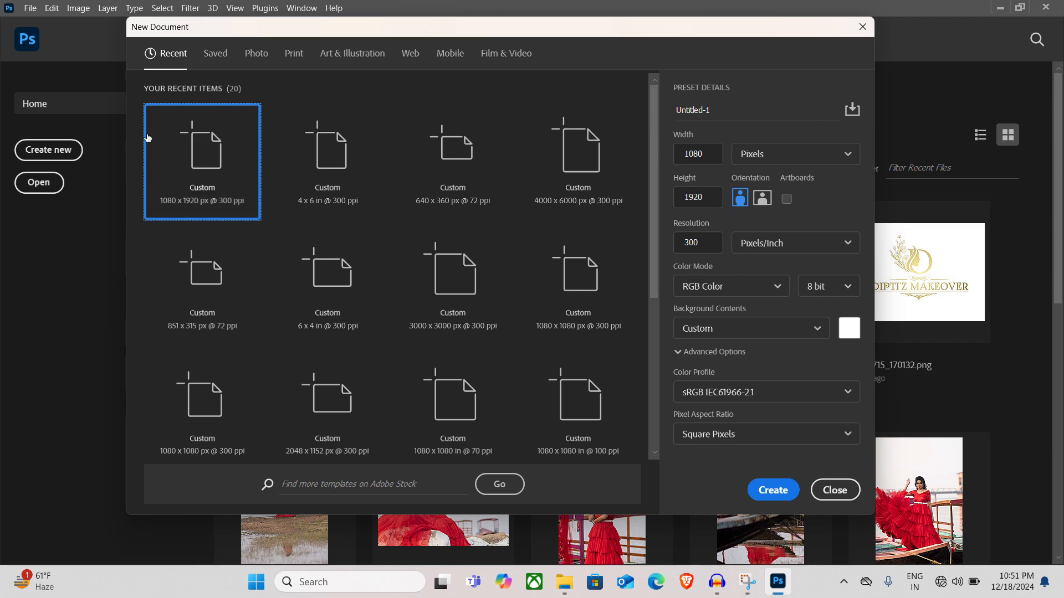
left_click(779, 491)
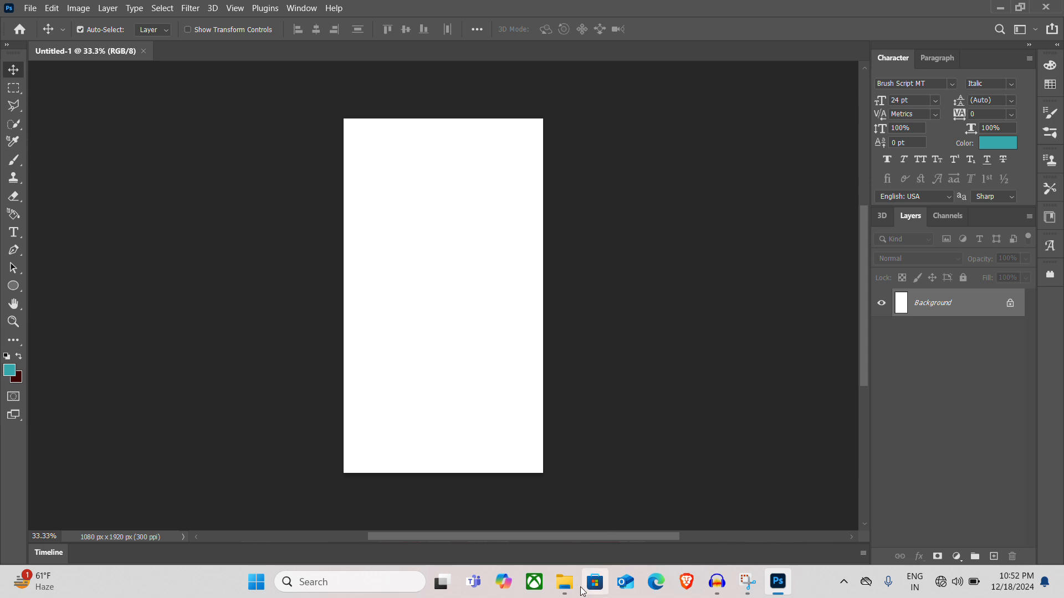
Open the photo DSC_2987.JPG from the File Explorer photo folder as its own document and close the blank Untitled-1 document
mouse_move(572, 590)
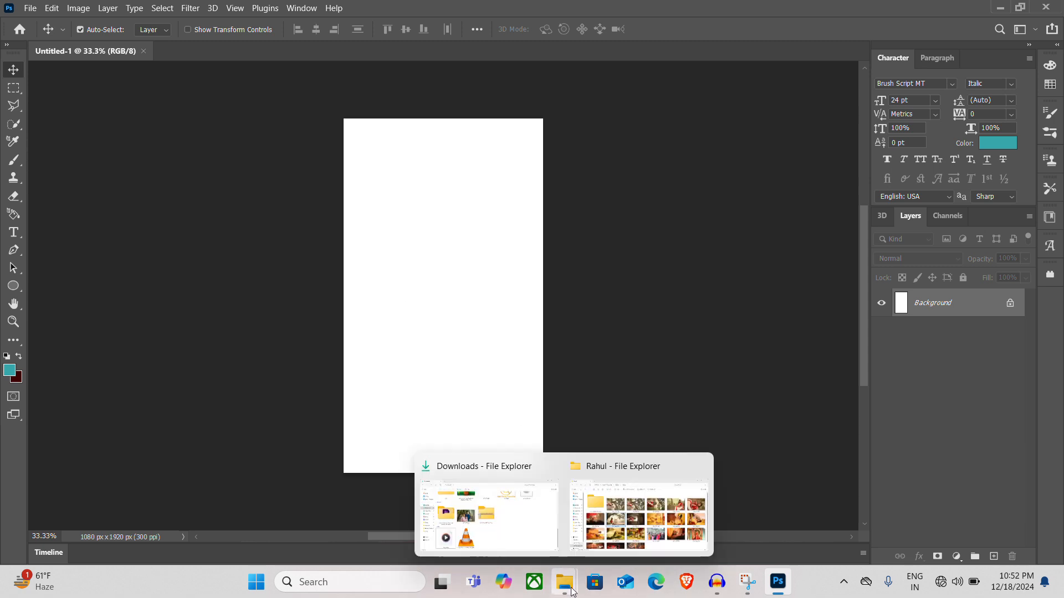
left_click(617, 538)
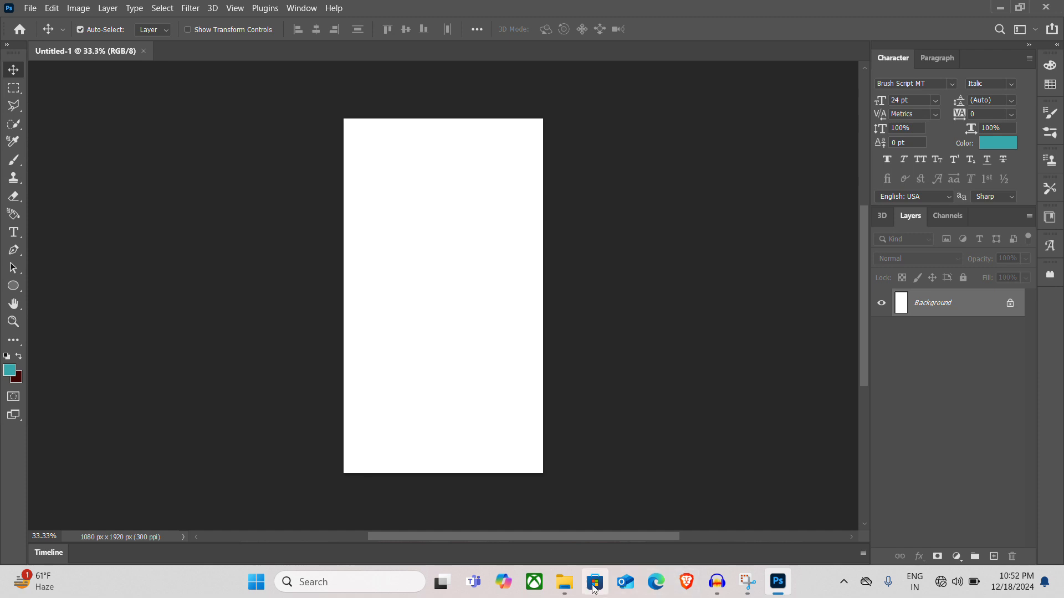
mouse_move(574, 588)
left_click(606, 531)
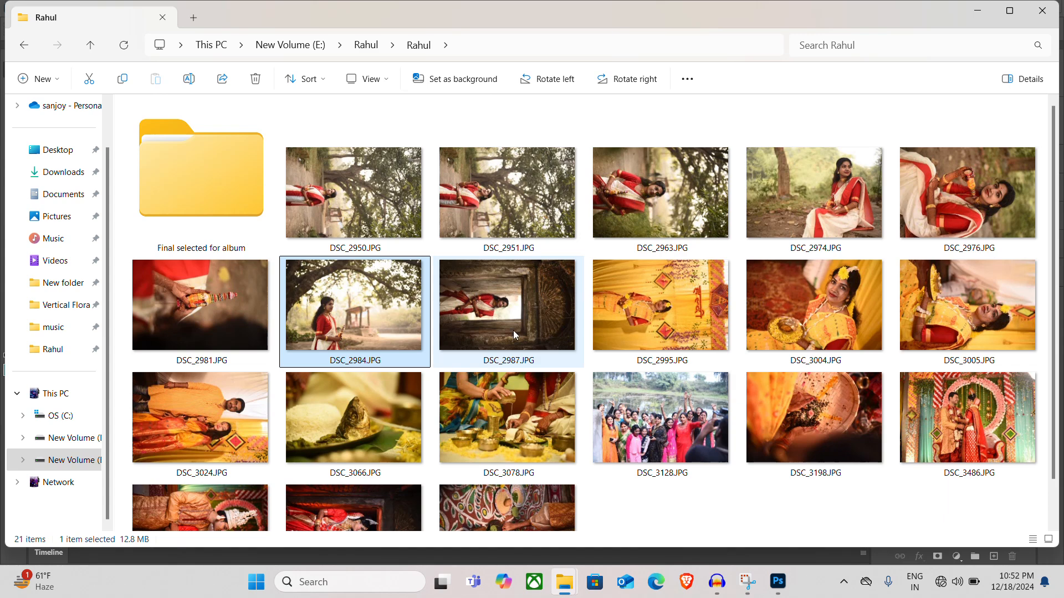
left_click(501, 323)
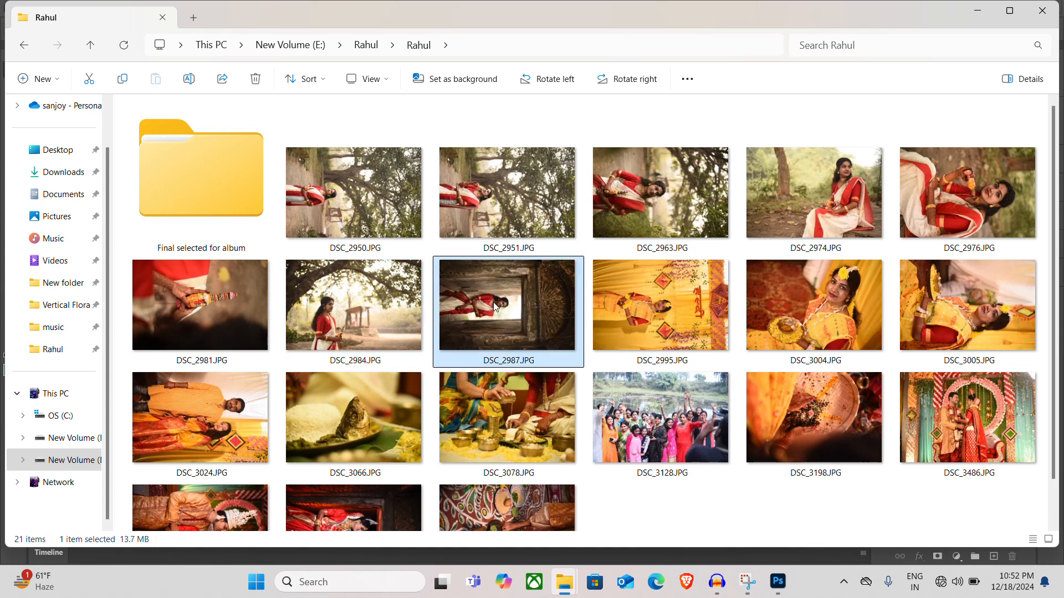
left_click_drag(494, 301, 294, 54)
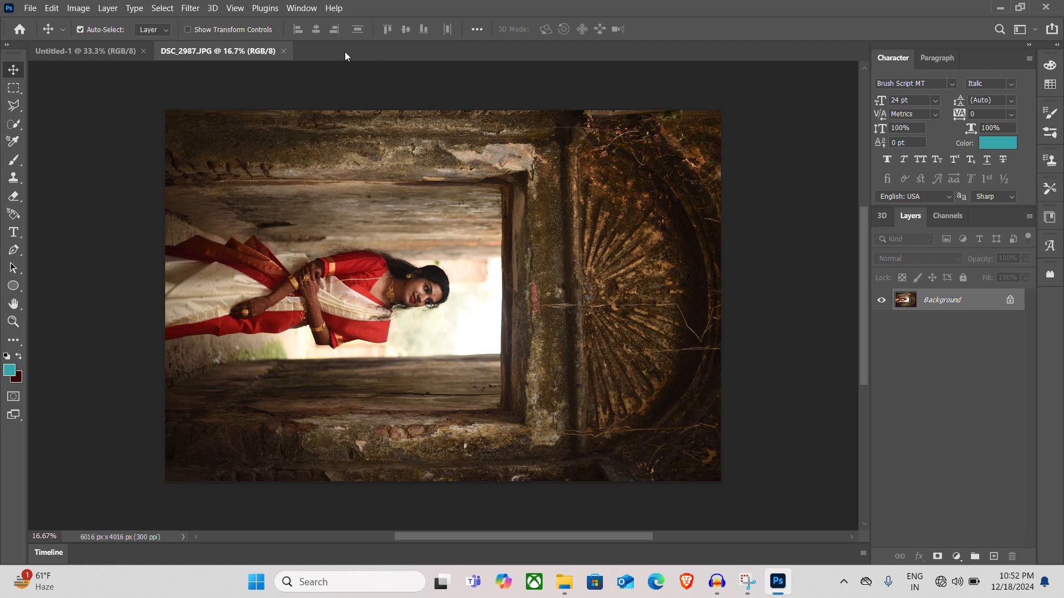
left_click(143, 51)
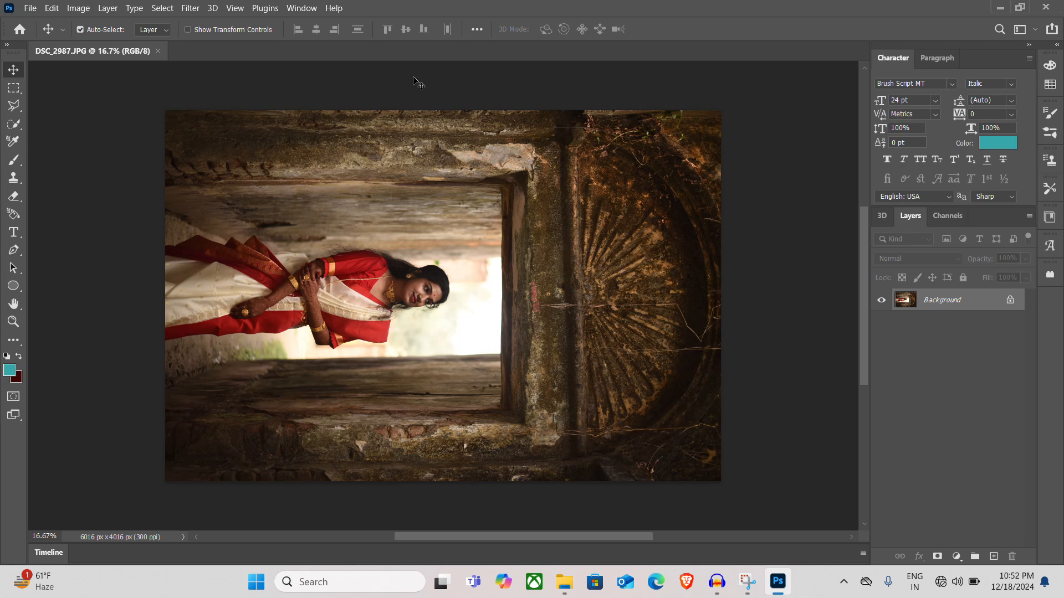
Duplicate the Background layer of the photo to get a working copy above it
key("ctrl+j")
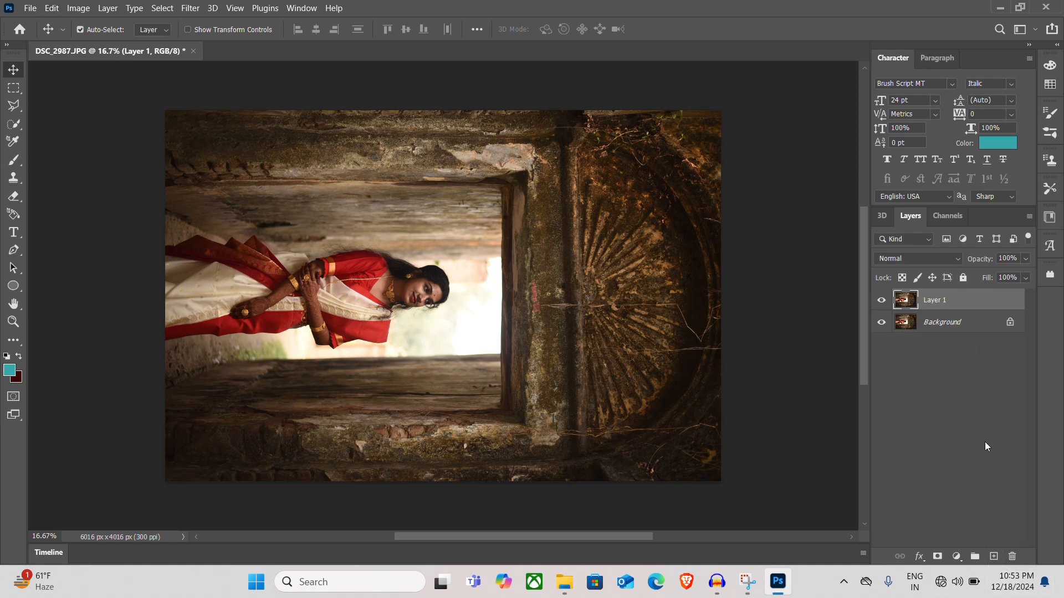
left_click_drag(946, 299, 1013, 557)
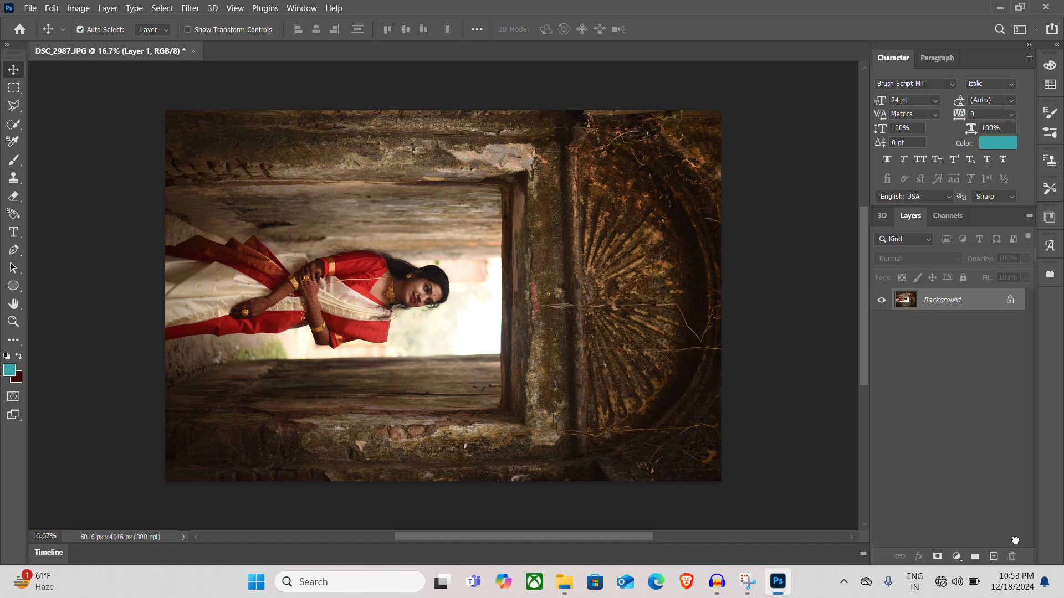
left_click_drag(955, 311, 994, 555)
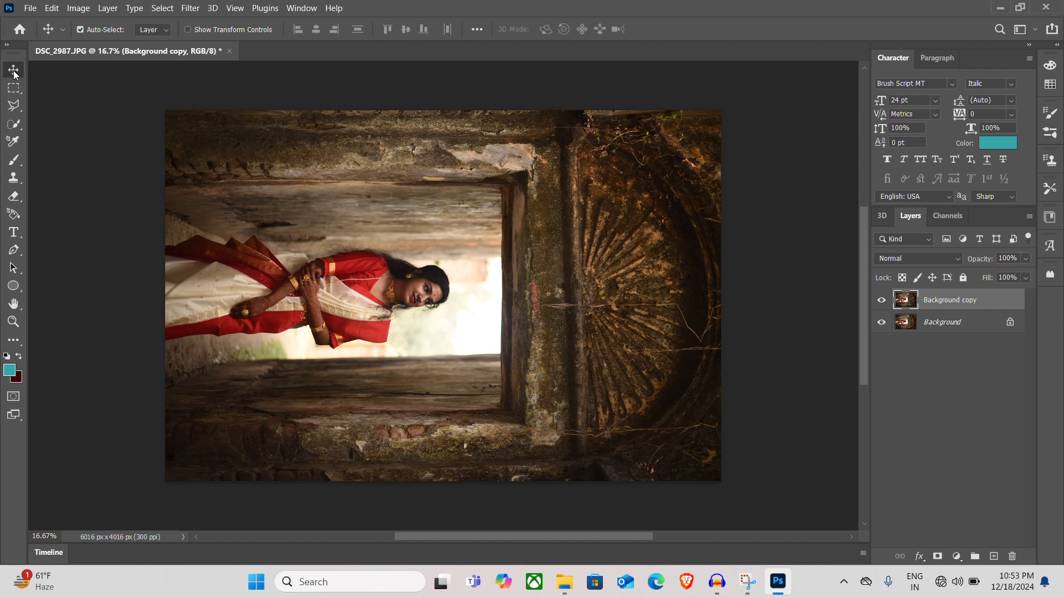
Rotate the whole image 90° counterclockwise so the woman stands upright
left_click(89, 8)
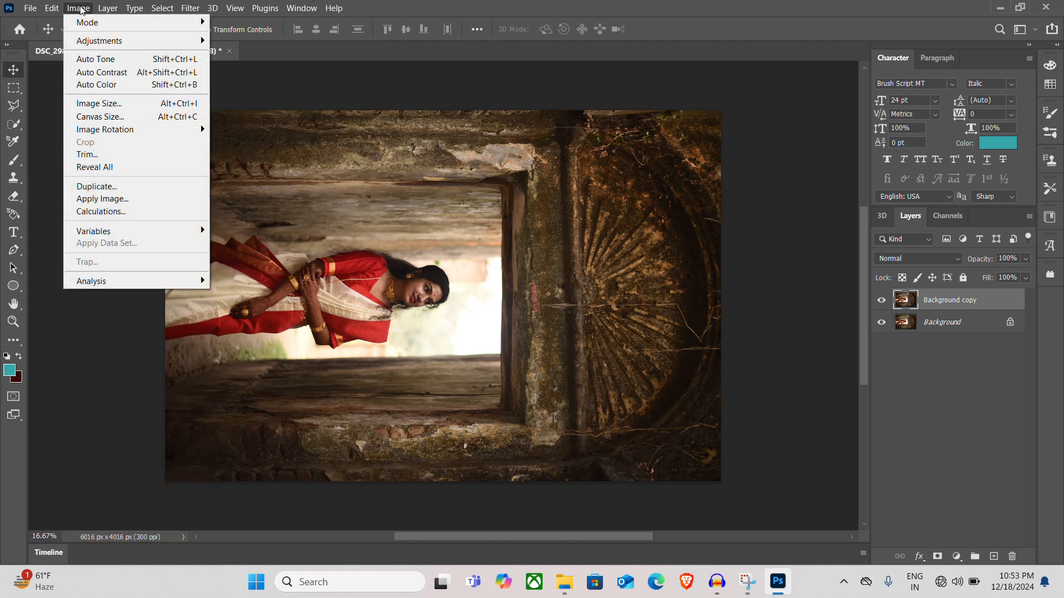
mouse_move(158, 132)
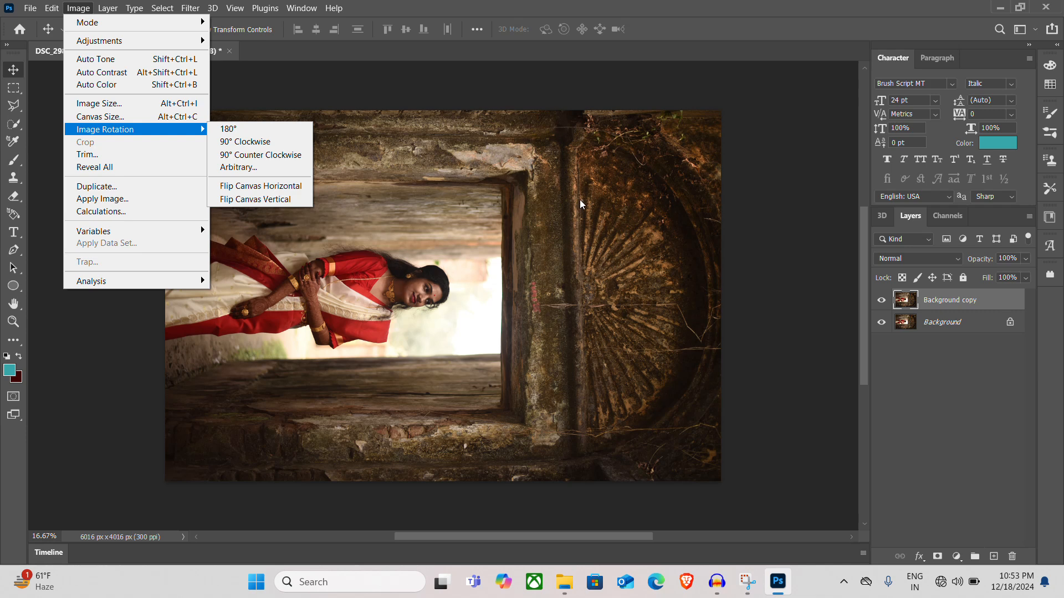
left_click(285, 158)
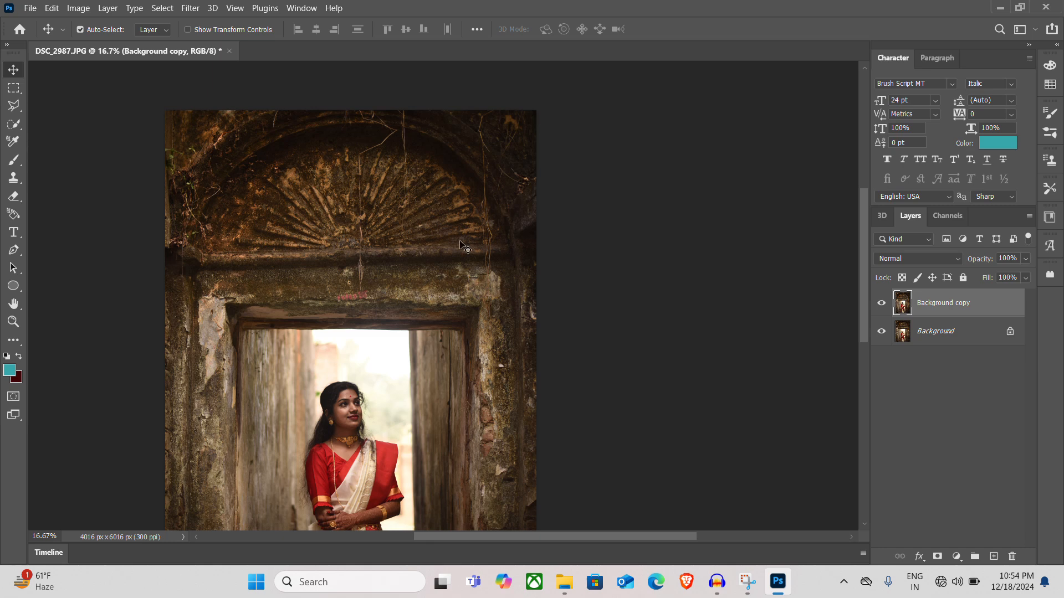
Examine the rotated portrait at different magnifications, from the full frame to a close-up of the face
key("ctrl")
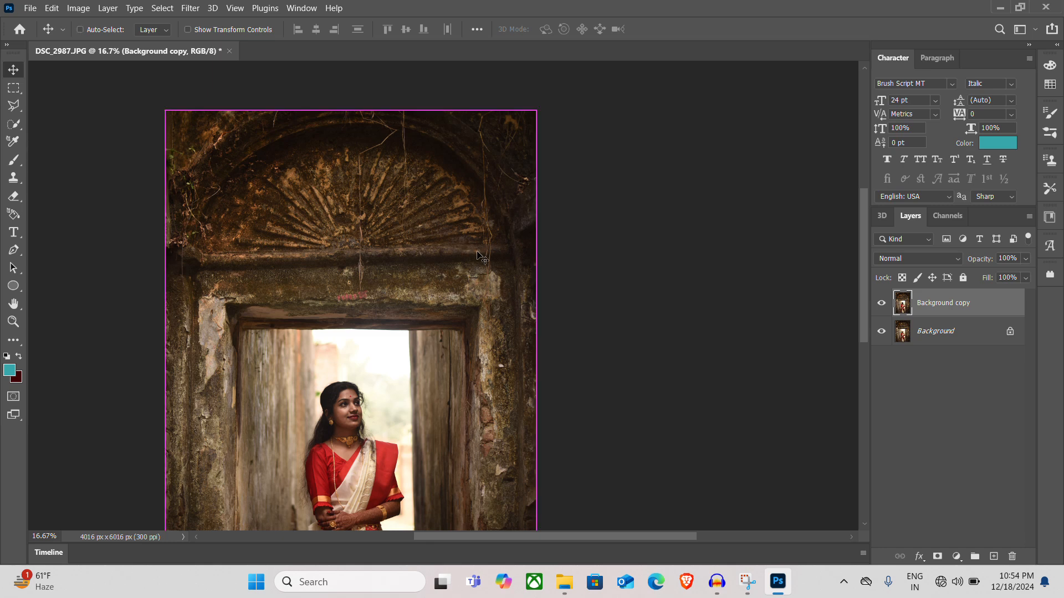
scroll(480, 258, "left", 2)
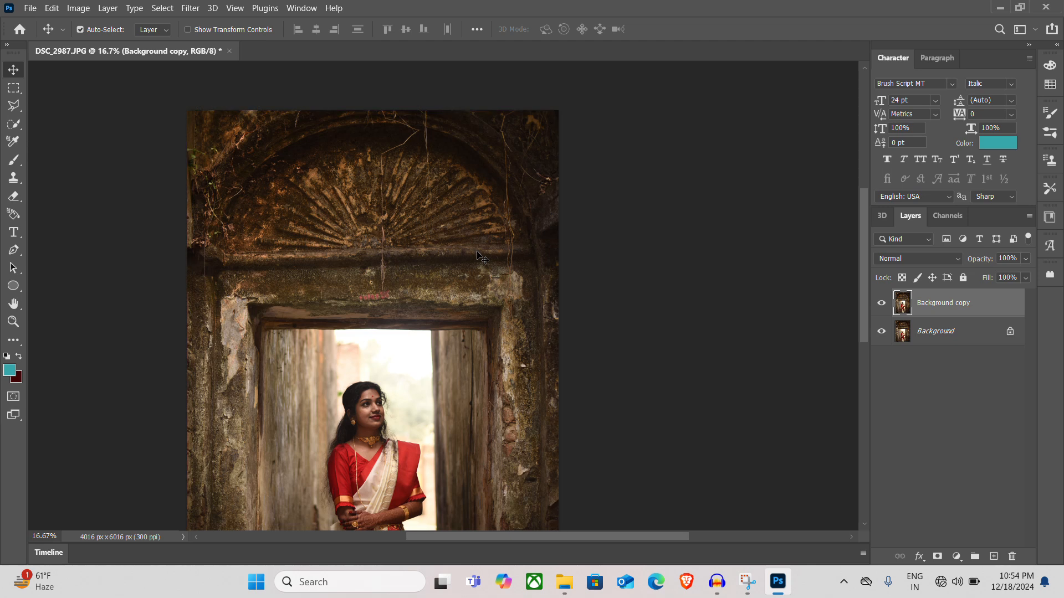
scroll(481, 258, "down", 1)
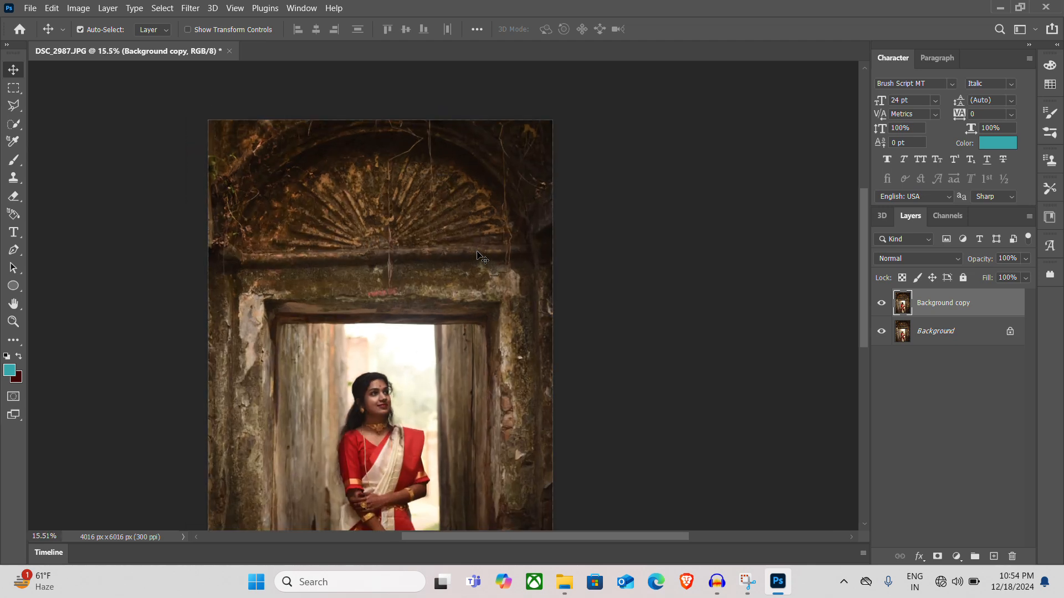
scroll(481, 258, "down", 2)
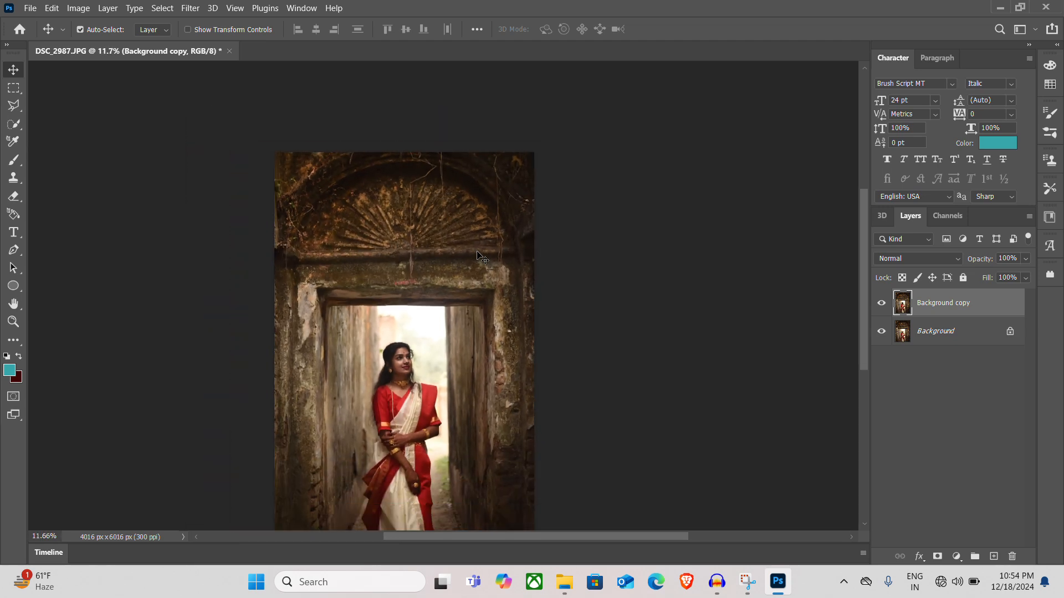
scroll(481, 257, "down", 2)
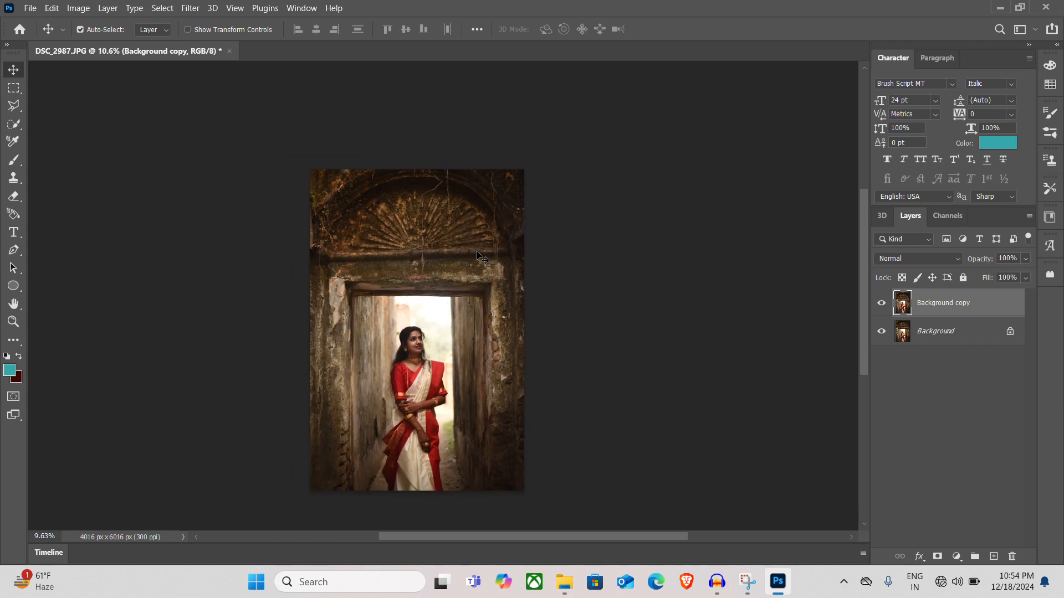
scroll(478, 254, "up", 1)
scroll(478, 254, "down", 1)
scroll(478, 255, "up", 1)
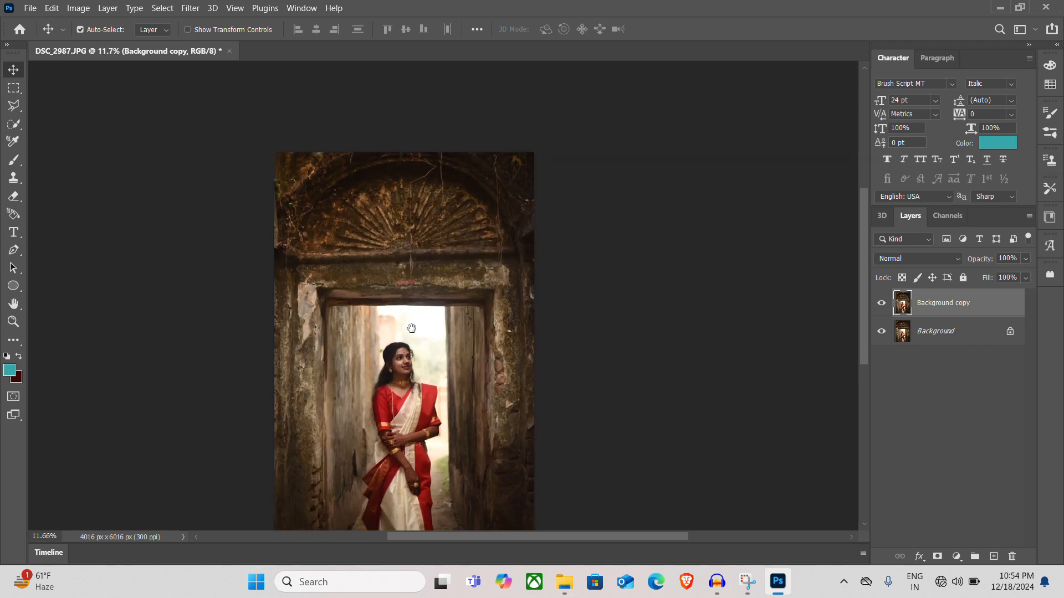
left_click_drag(412, 328, 434, 272)
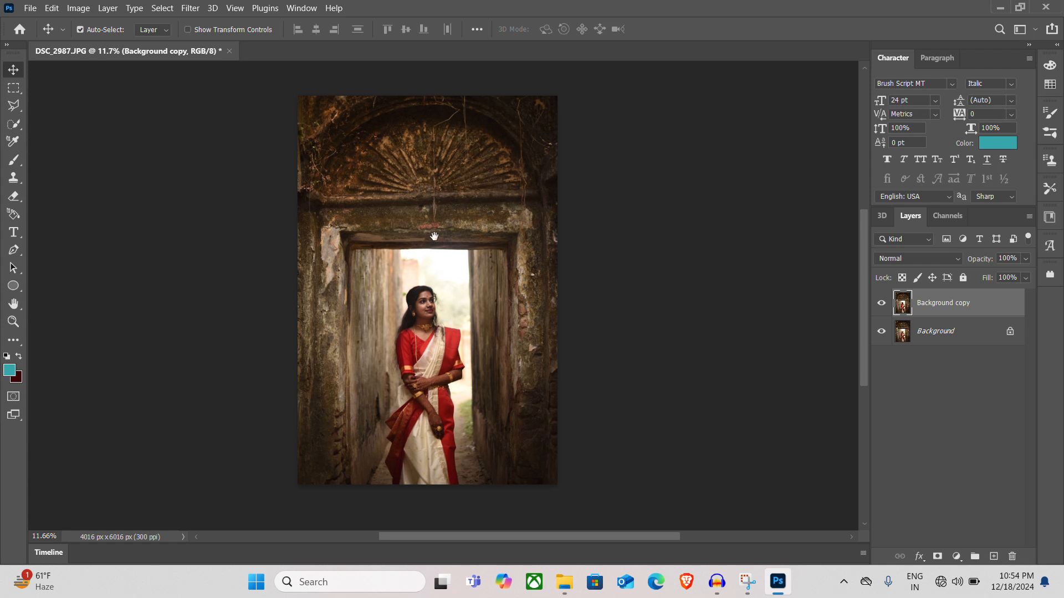
mouse_move(422, 252)
left_mouse_down()
mouse_move(459, 249)
mouse_move(439, 245)
left_mouse_up()
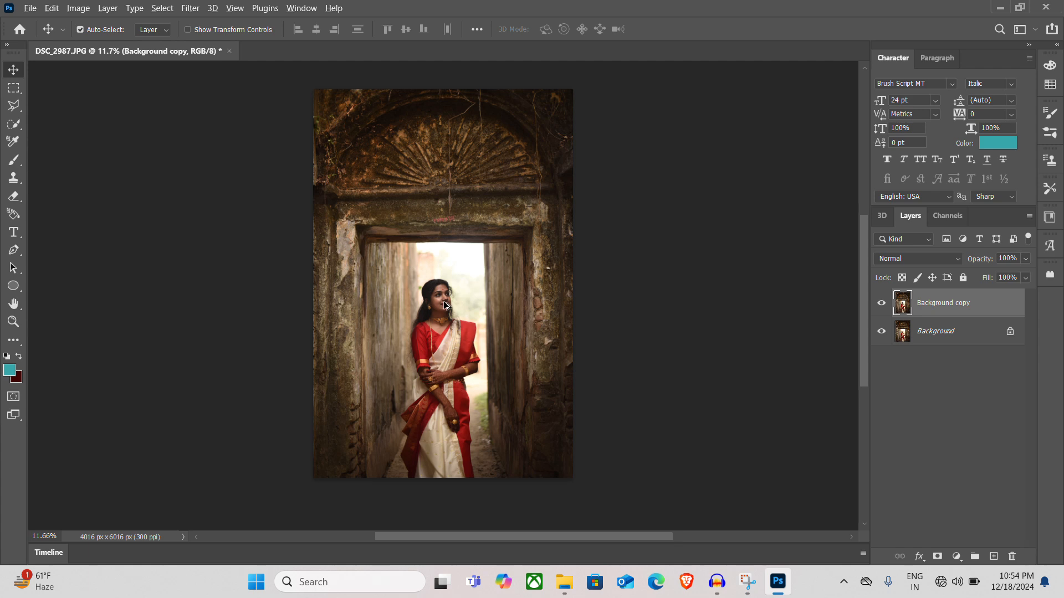
scroll(445, 304, "up", 6)
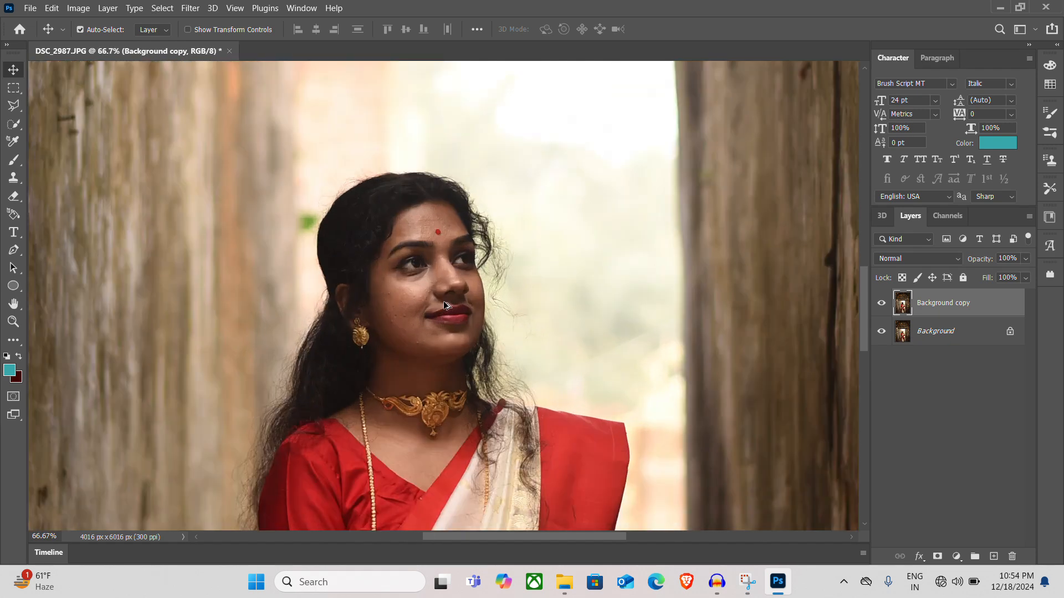
scroll(445, 304, "down", 4)
scroll(445, 304, "down", 1)
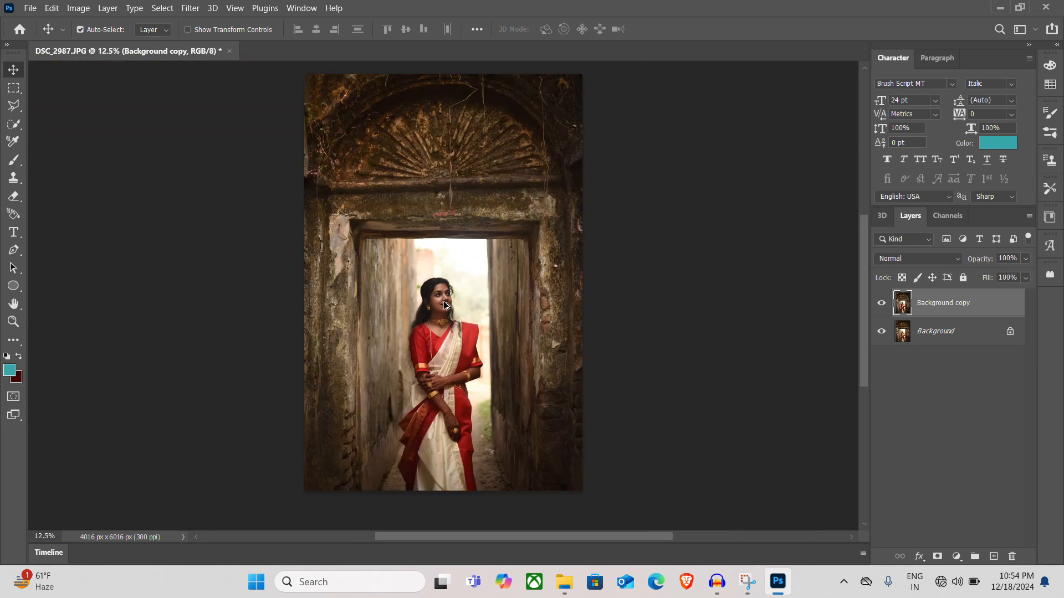
scroll(445, 304, "down", 1)
scroll(444, 304, "up", 1)
scroll(445, 304, "up", 3)
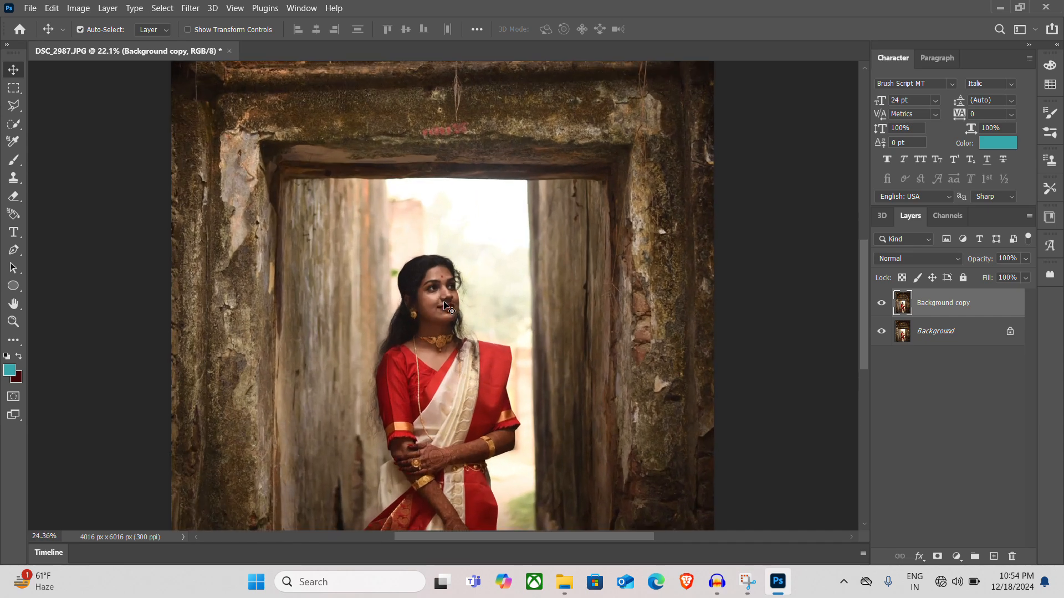
scroll(448, 306, "down", 5)
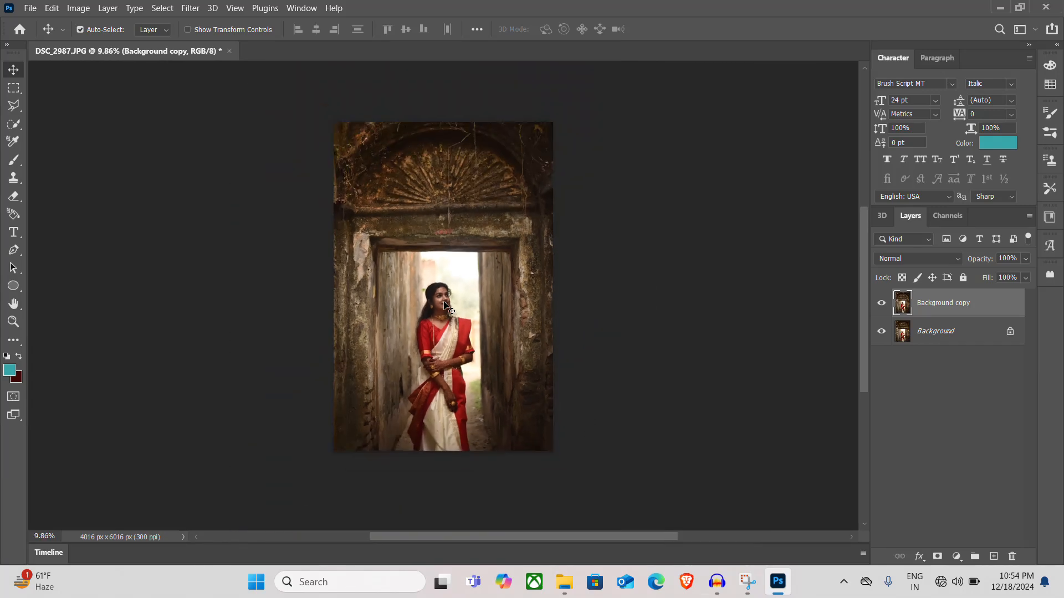
scroll(448, 306, "up", 1)
scroll(447, 306, "down", 1)
scroll(446, 306, "up", 3)
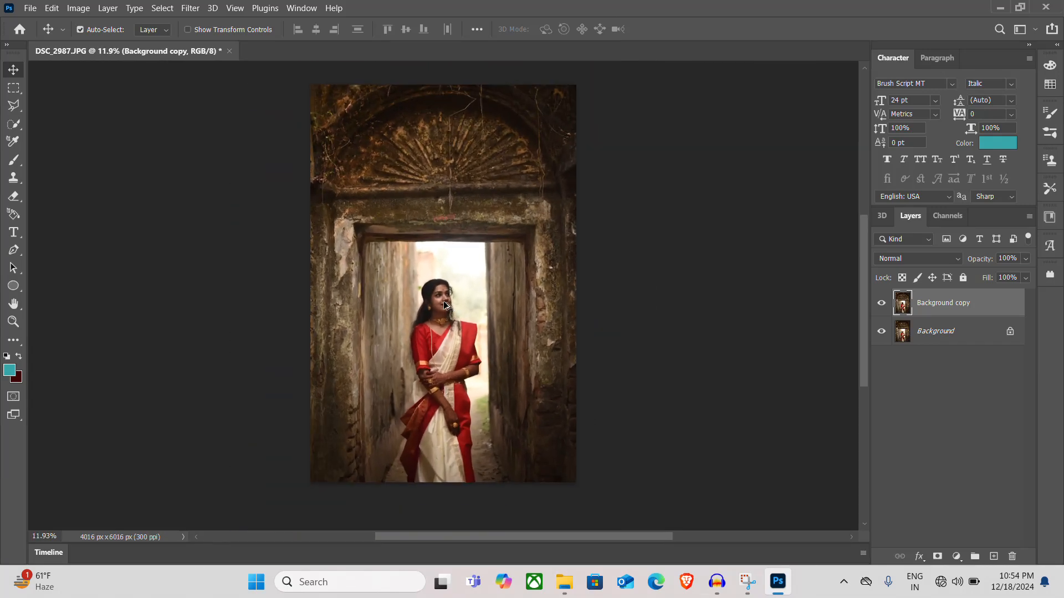
scroll(446, 305, "down", 2)
scroll(446, 305, "up", 1)
scroll(446, 304, "down", 1)
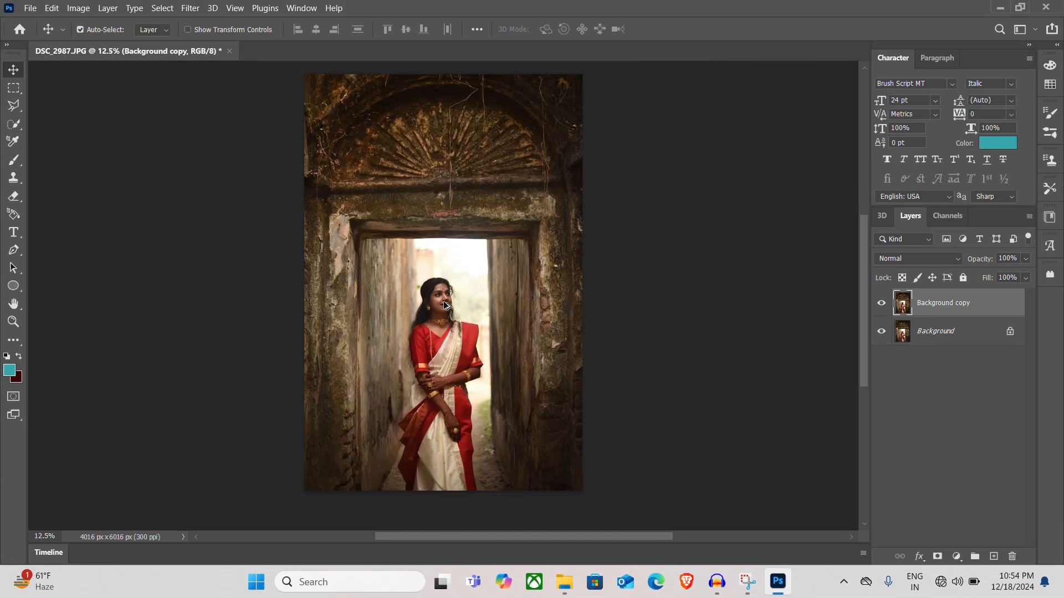
scroll(446, 305, "up", 1)
scroll(446, 304, "down", 1)
scroll(446, 304, "up", 1)
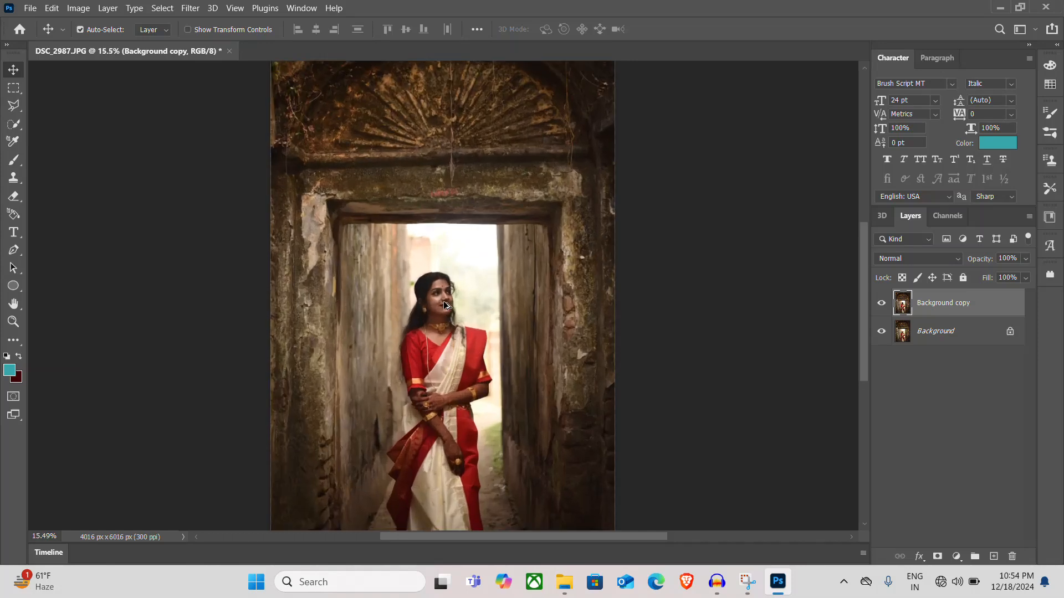
scroll(446, 305, "down", 1)
scroll(446, 305, "down", 1)
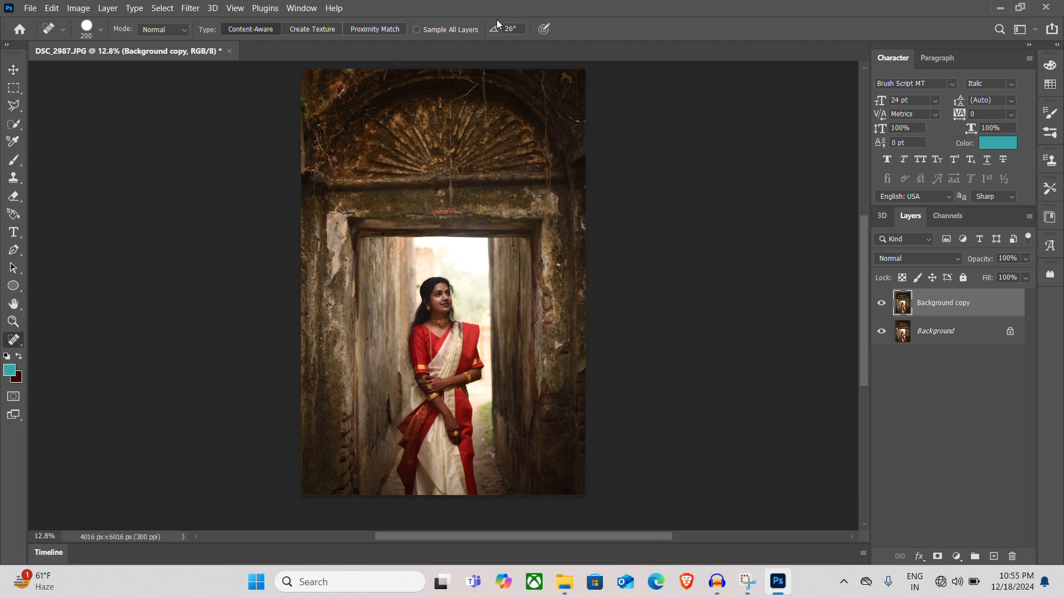
Switch from the Spot Healing Brush to the Crop Tool to put a crop frame around the photo
right_click(13, 340)
left_click(14, 322)
key("j")
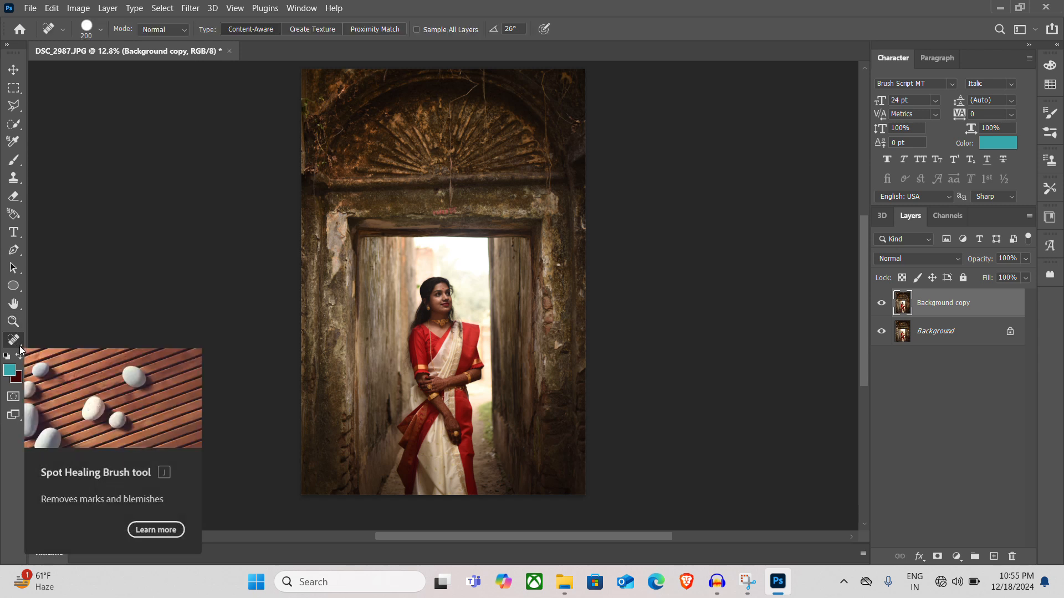
left_click(21, 345)
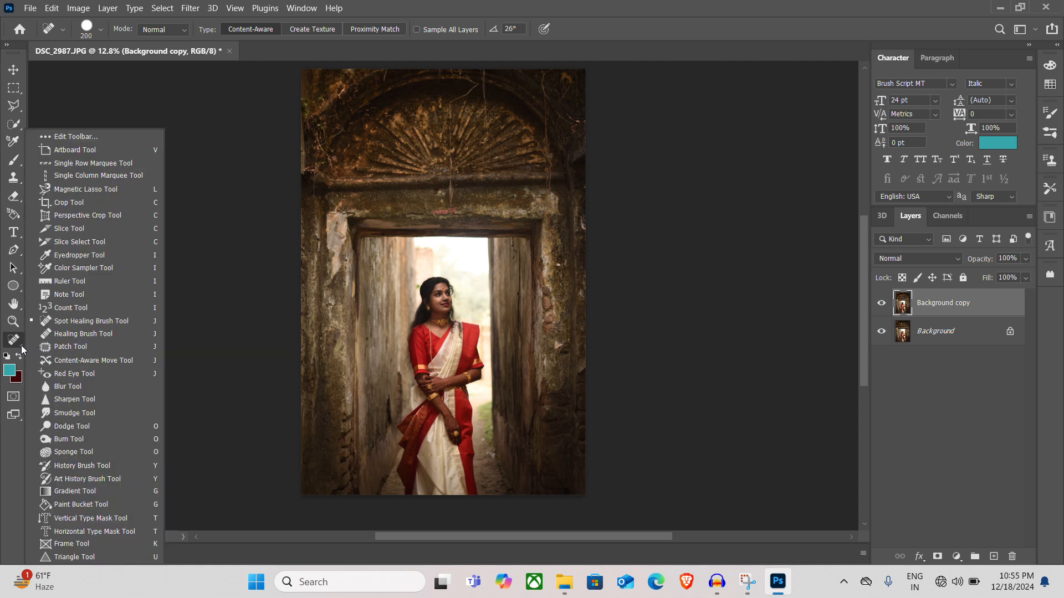
left_click(101, 205)
left_click(14, 73)
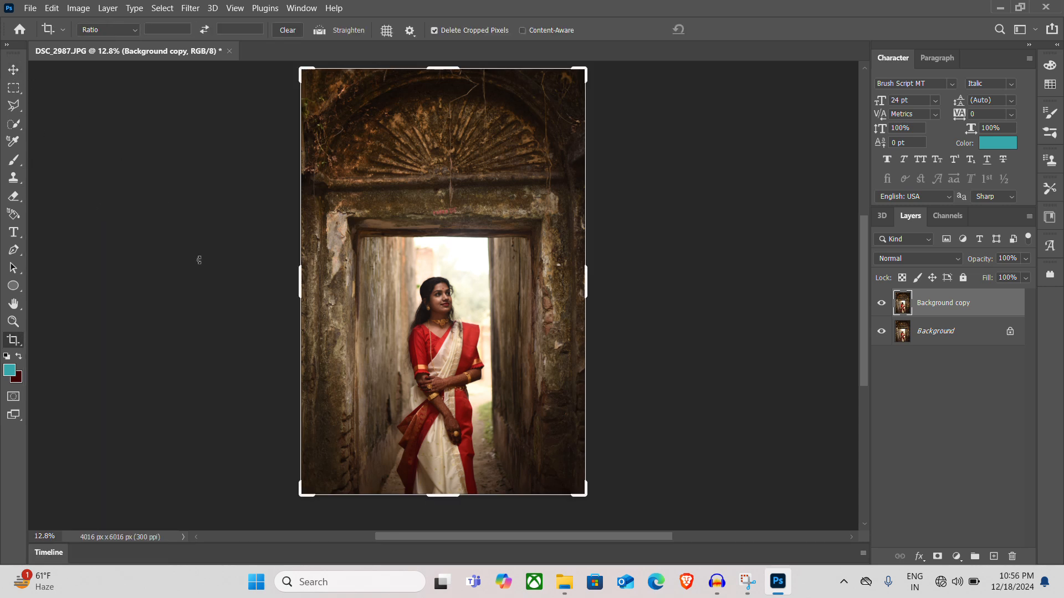
Straighten the photo by rotating it slightly in the crop frame until the doorway stands level, and apply the crop
key("c")
left_click_drag(605, 508, 599, 515)
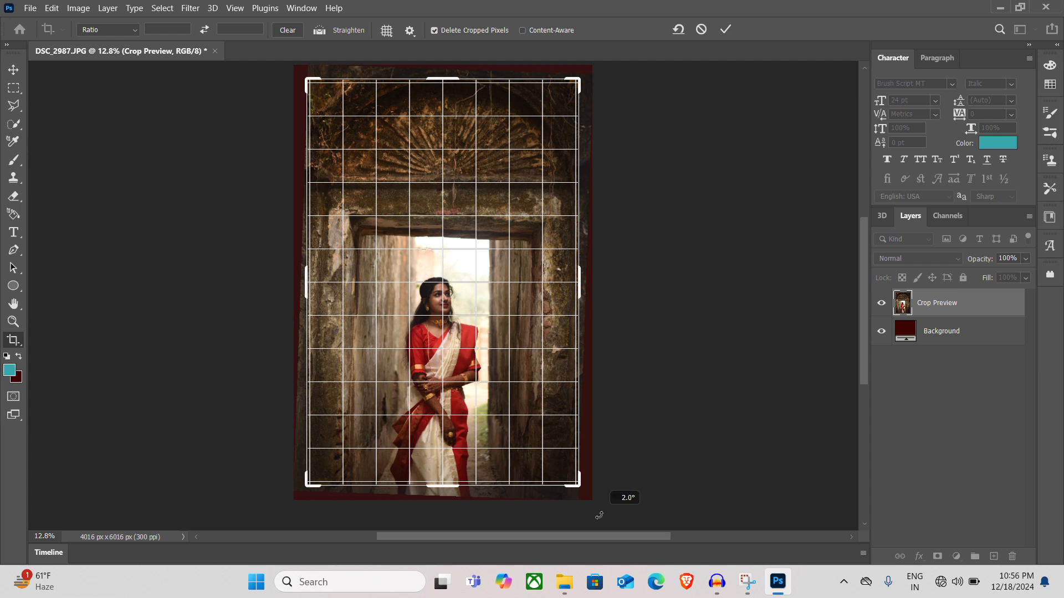
left_click_drag(599, 516, 600, 515)
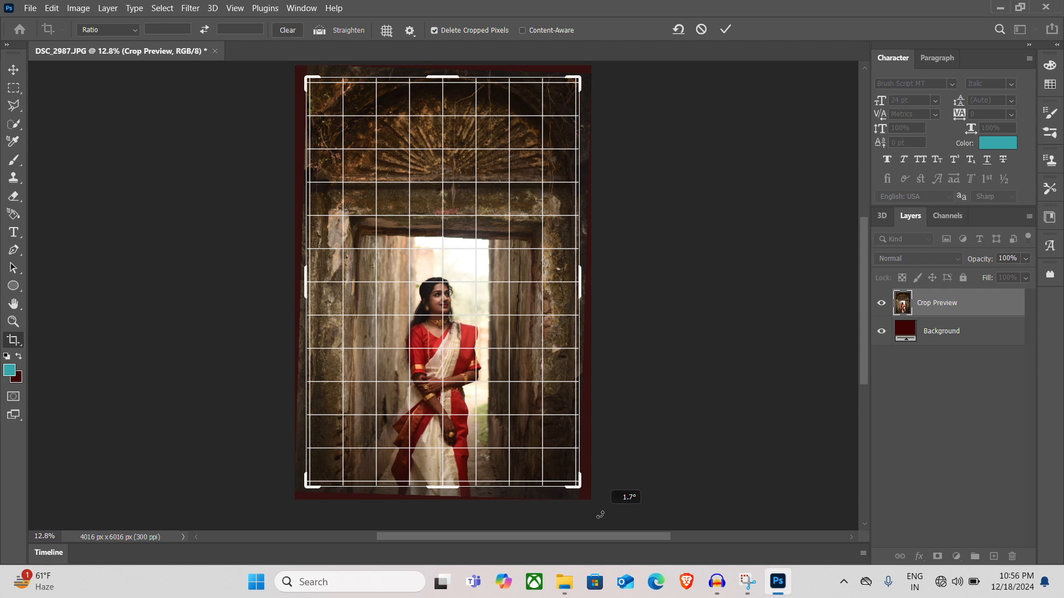
left_click_drag(600, 515, 599, 513)
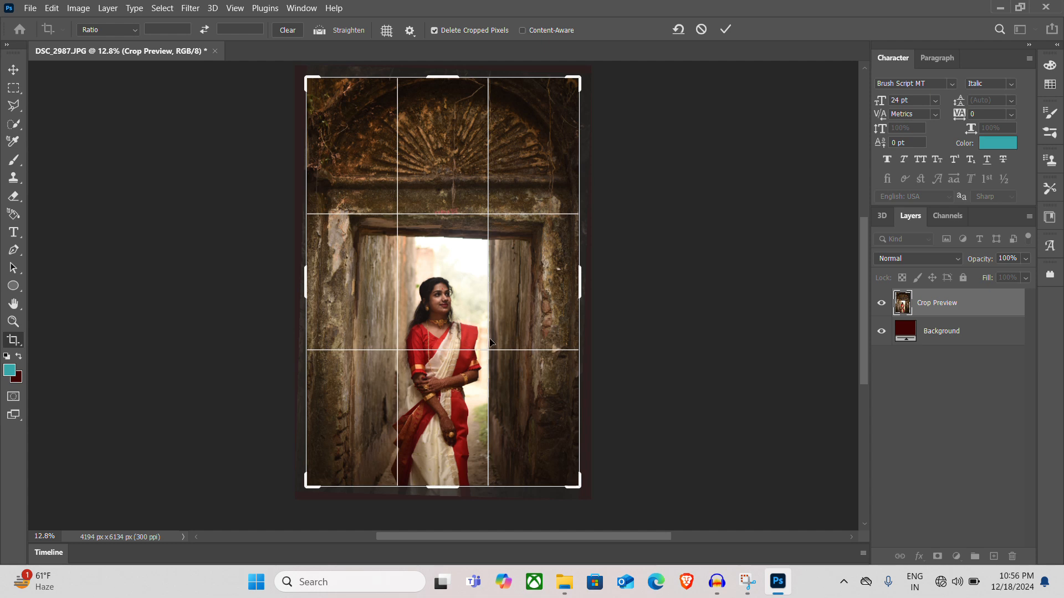
left_click_drag(589, 501, 590, 498)
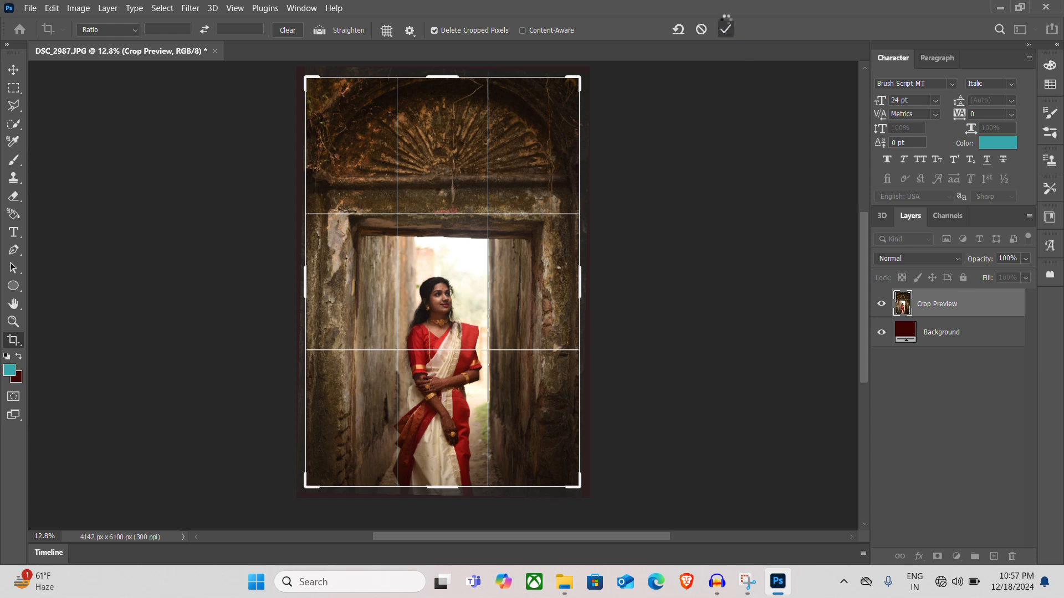
left_click(729, 26)
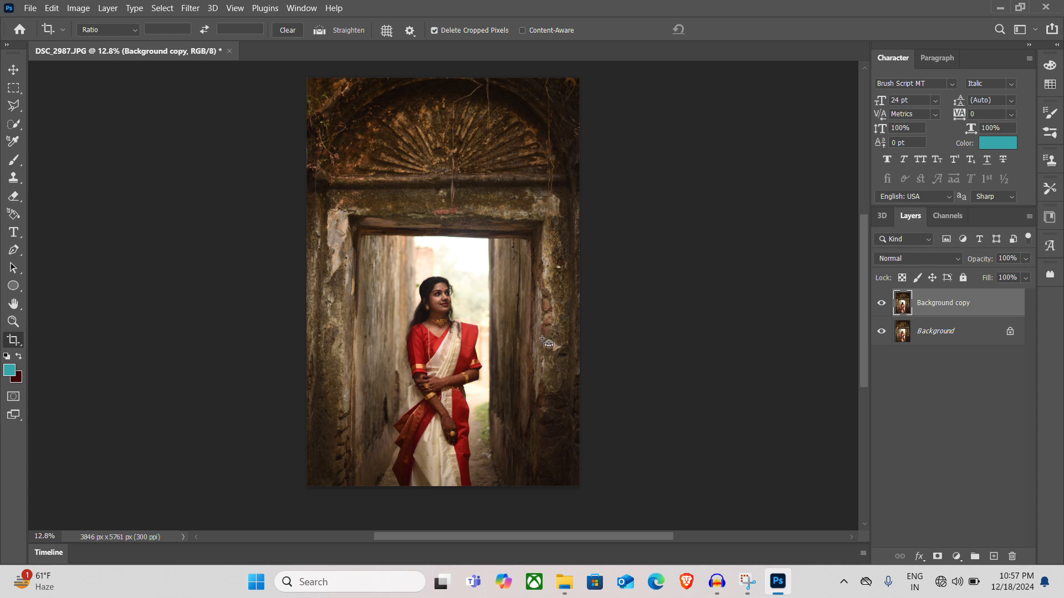
key("ctrl+j")
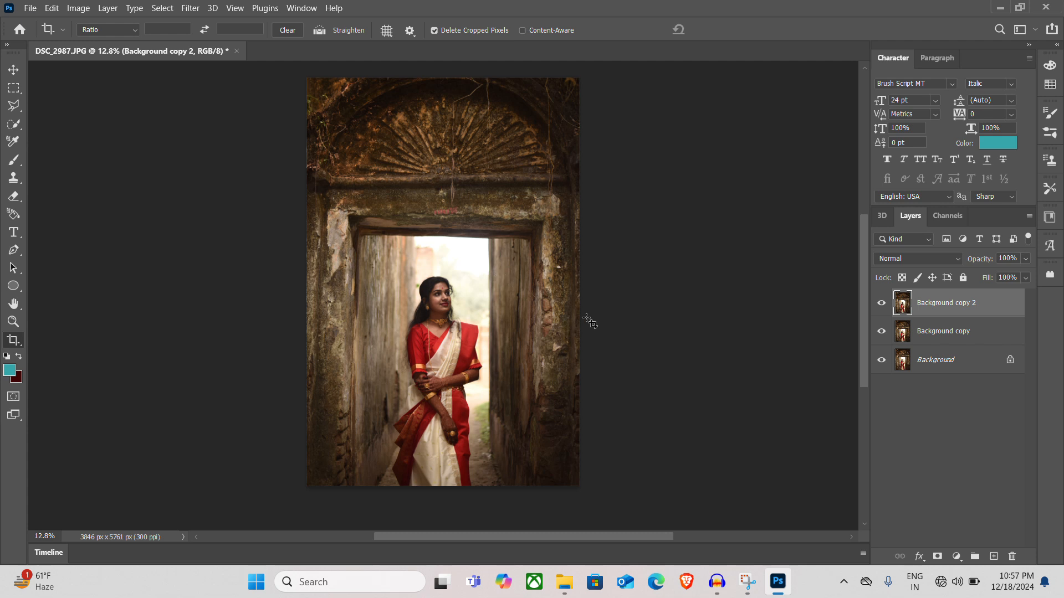
key("ctrl")
key("ctrl+z")
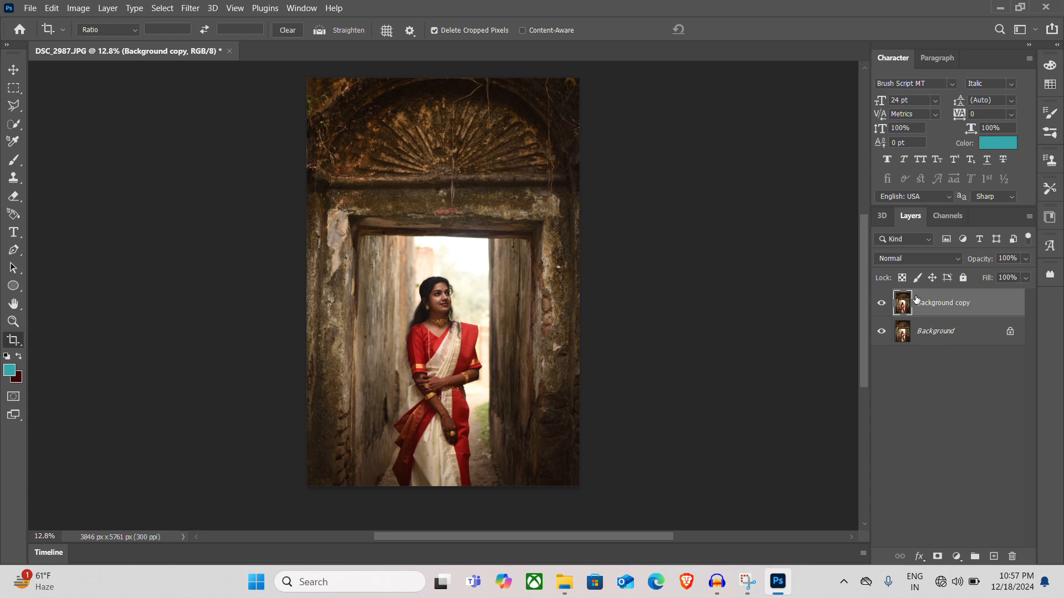
Duplicate the Background copy layer as a new working layer on top and switch to the Move Tool
key("ctrl+j")
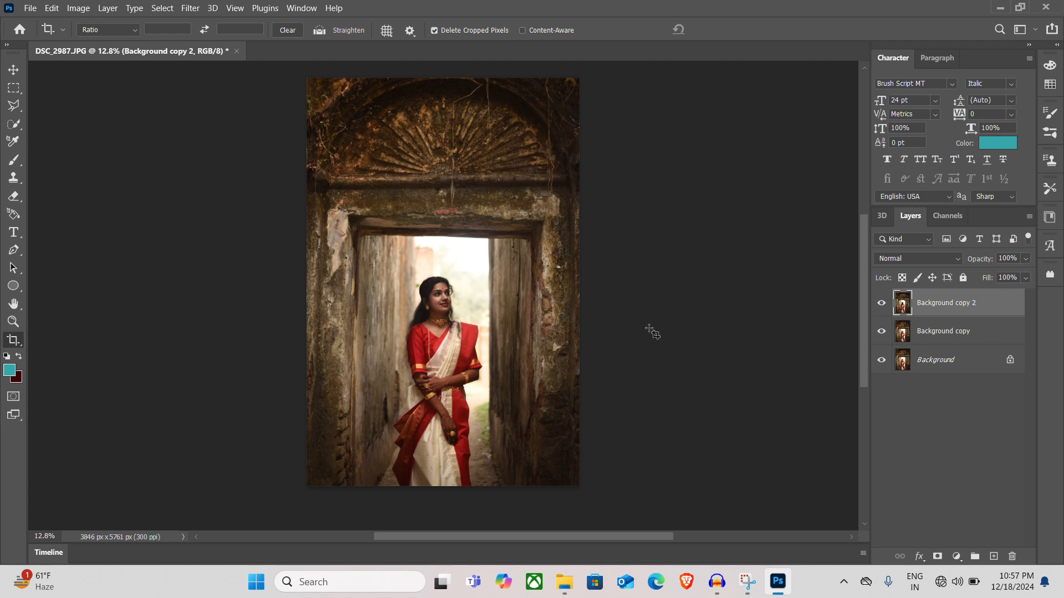
key("v")
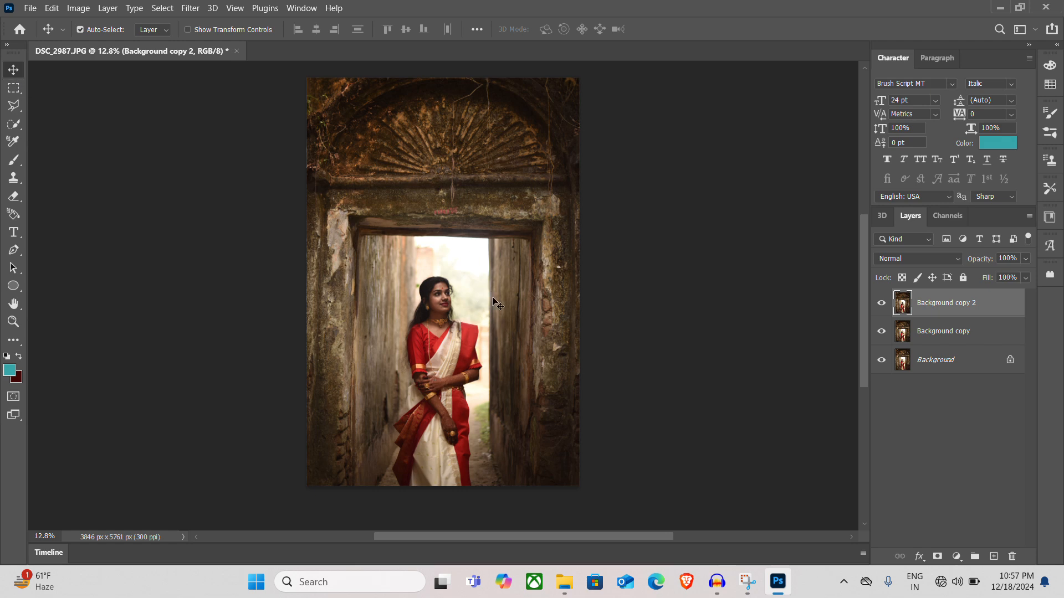
Examine the skin of the woman's face in close-up for blemishes on the cheek, chin and forehead
scroll(441, 307, "up", 5)
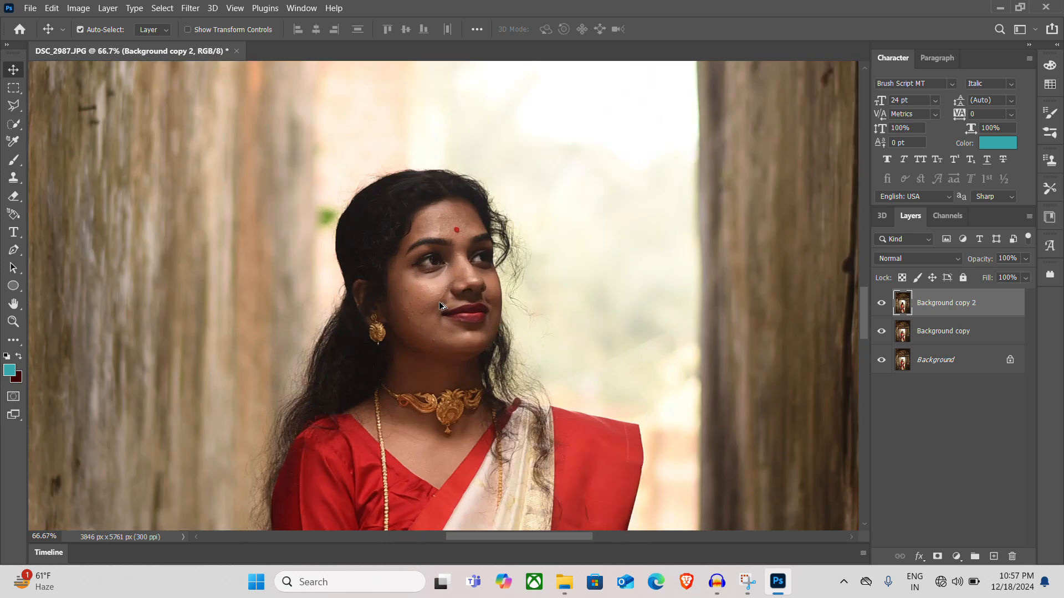
scroll(441, 307, "up", 3)
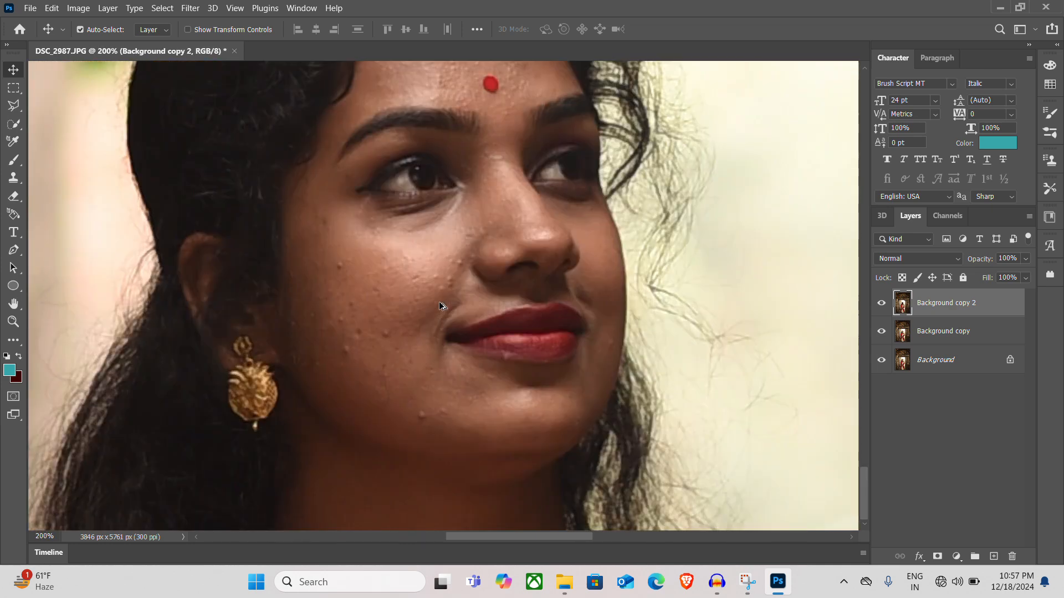
scroll(439, 301, "down", 2)
scroll(400, 282, "up", 2)
scroll(400, 281, "up", 1)
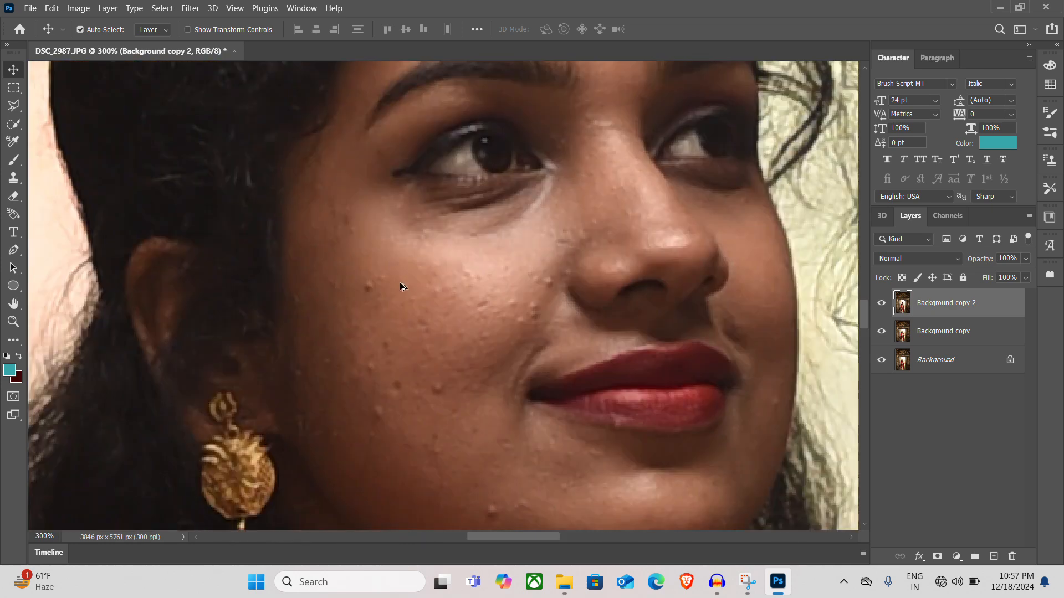
scroll(400, 281, "down", 2)
scroll(400, 281, "up", 1)
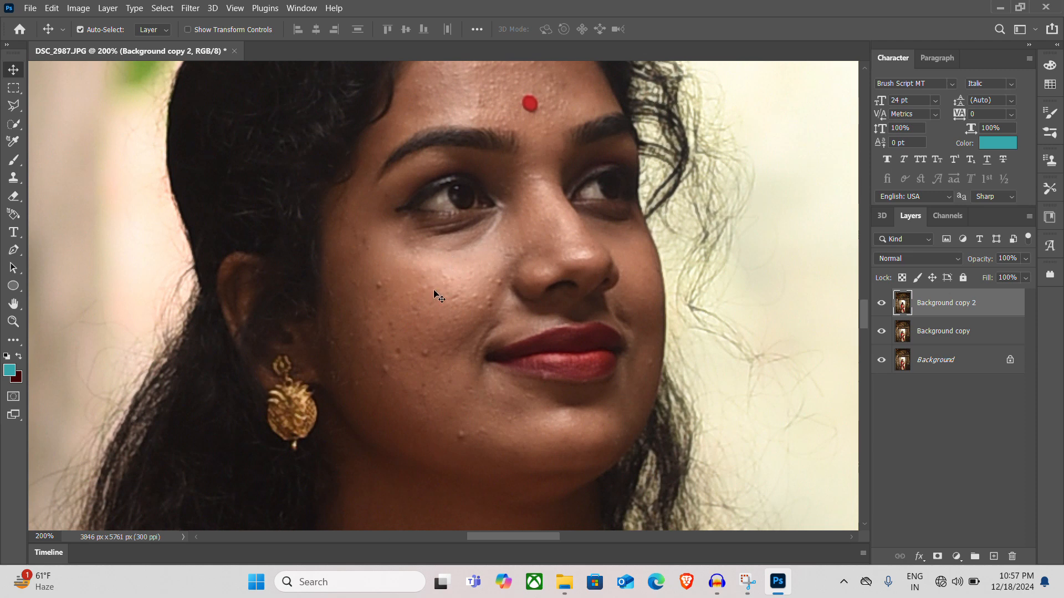
left_click_drag(486, 180, 503, 212)
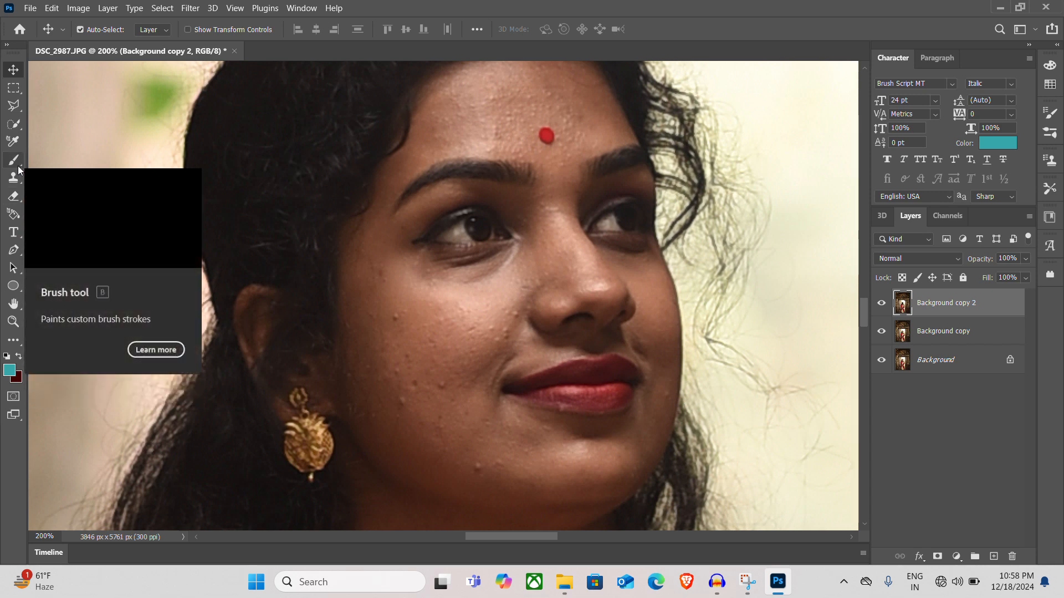
Select the Spot Healing Brush Tool and reduce its brush size to 40 px
left_click(21, 346)
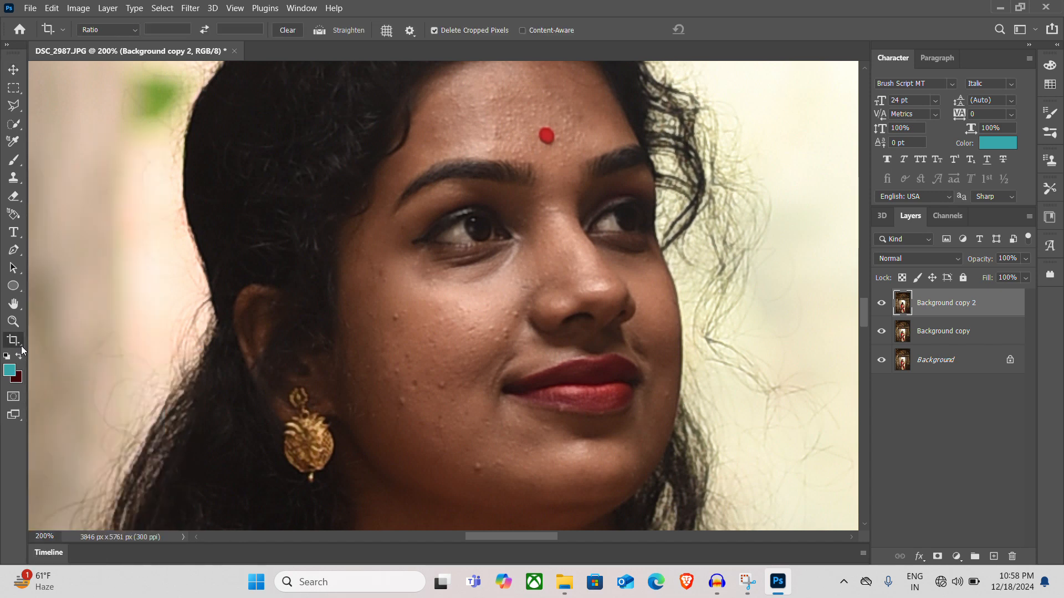
key("j")
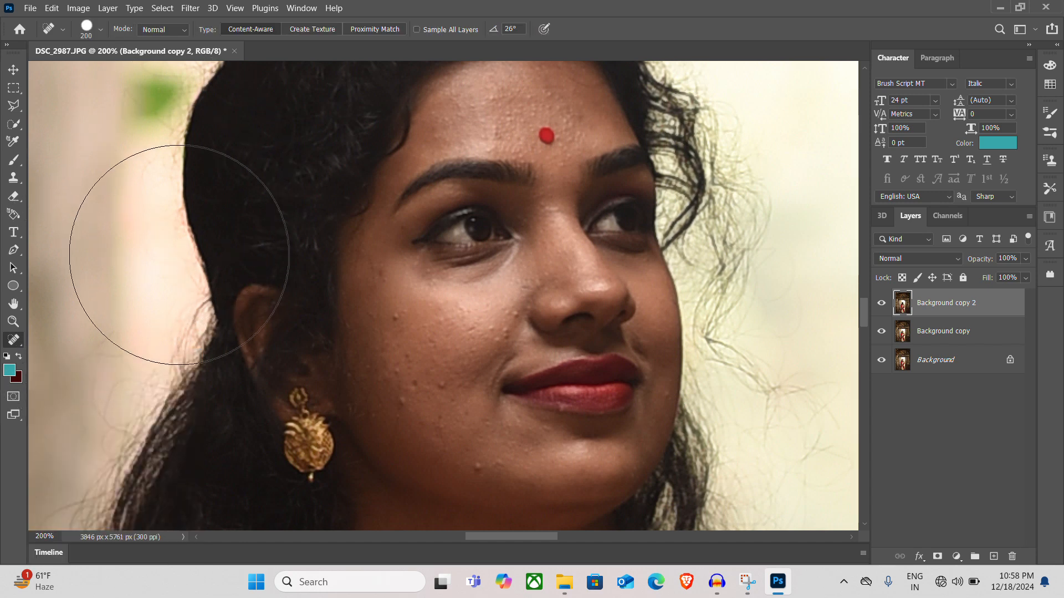
key("bracketleft")
key("bracketleft")
key("bracketleft")
key("bracketleft")
key("bracketleft")
key("bracketleft")
key("bracketleft")
key("bracketleft")
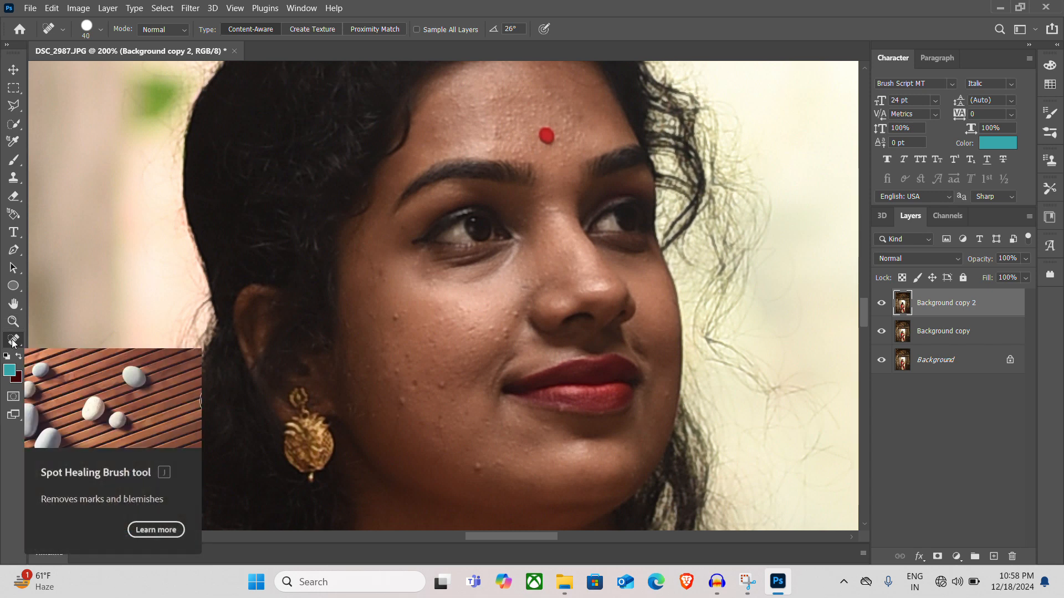
right_click(15, 342)
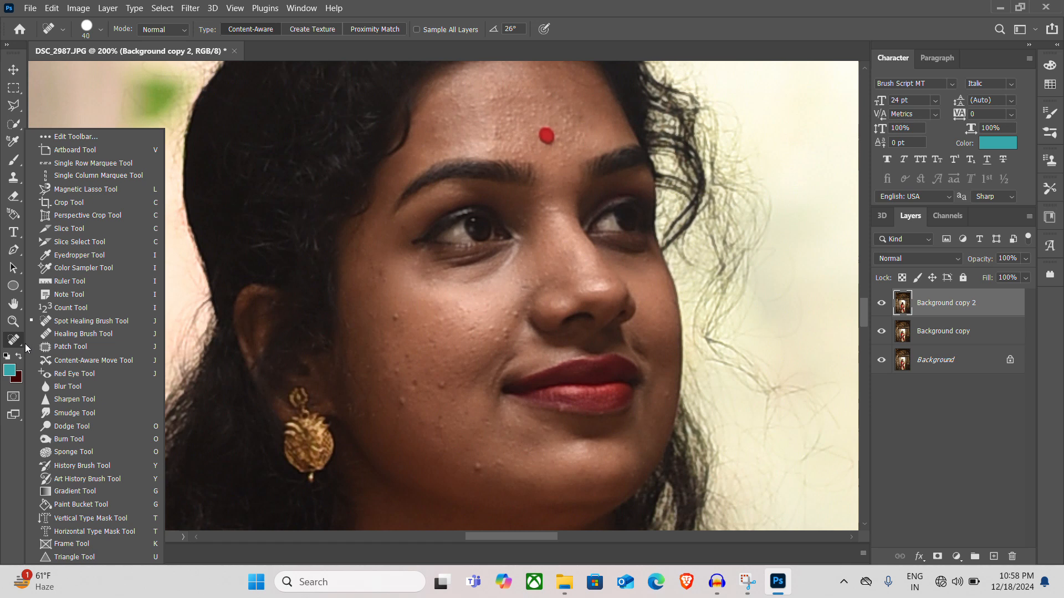
left_click(20, 347)
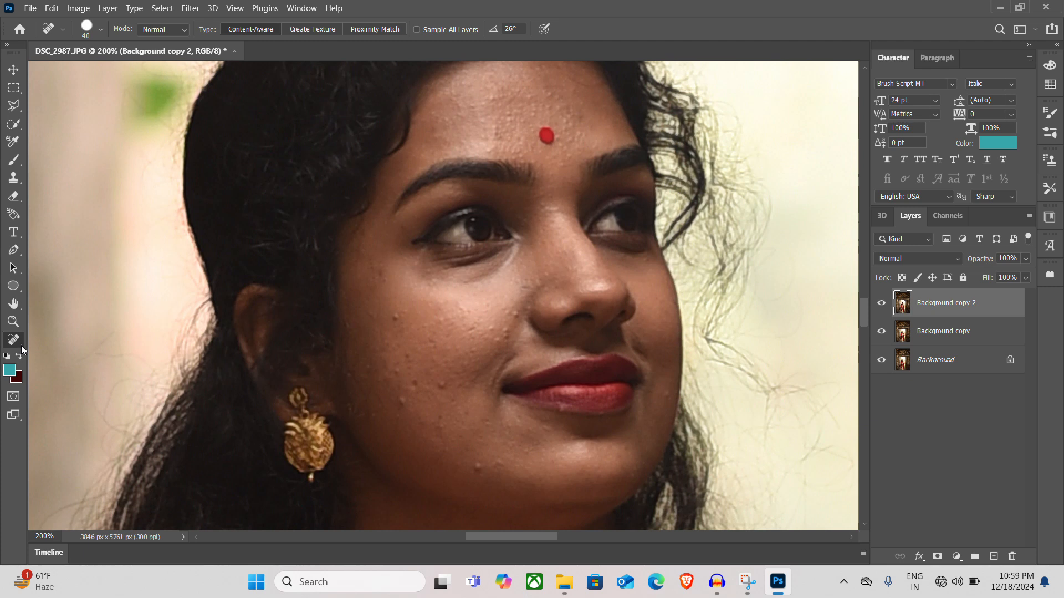
right_click(21, 345)
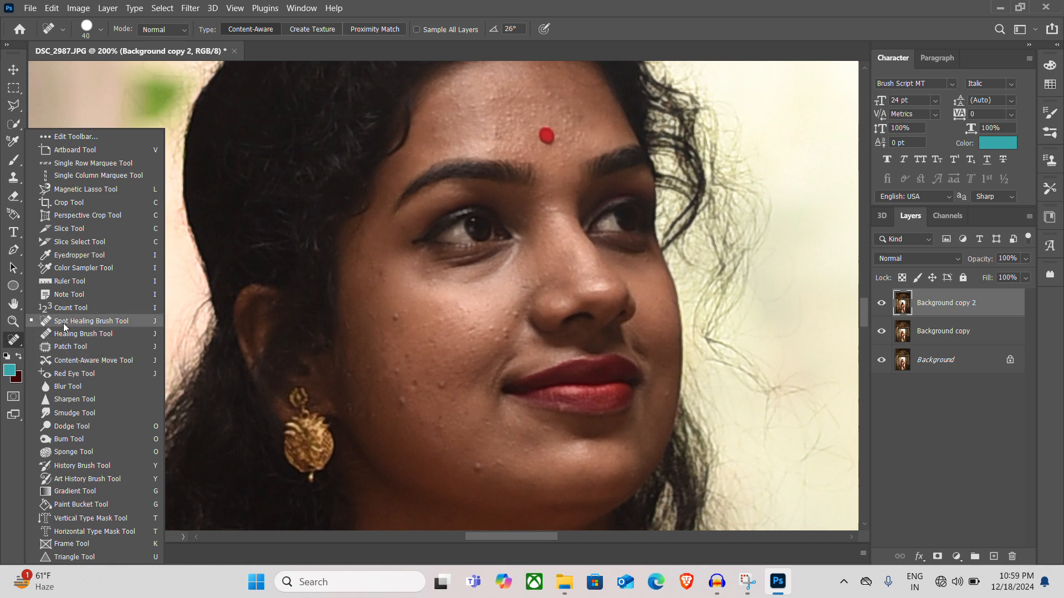
left_click(95, 322)
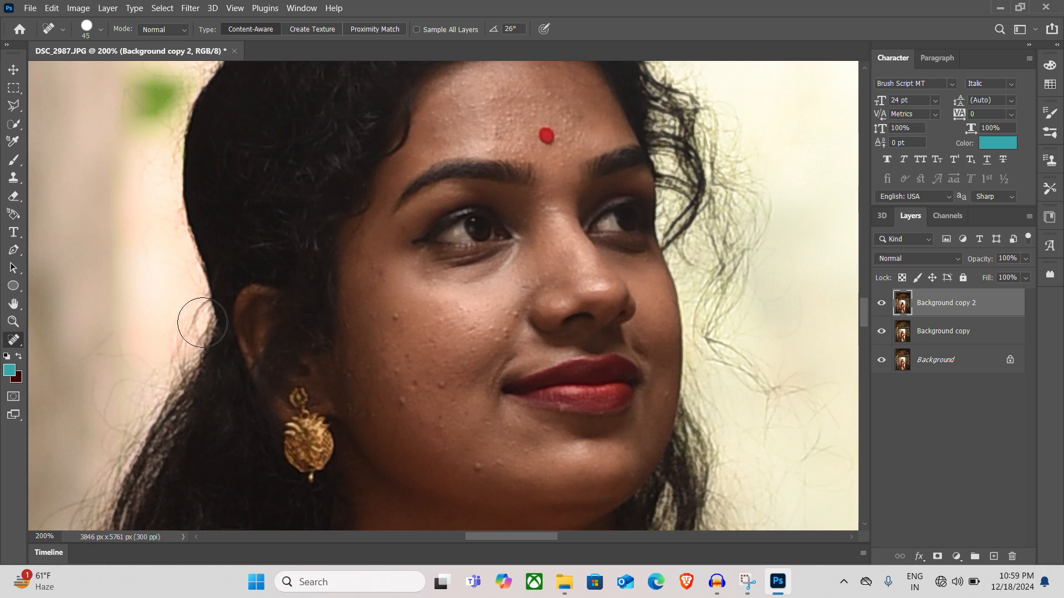
Try larger and smaller Spot Healing Brush sizes, up to 200 px and back down to 40 px
key("bracketright")
key("bracketright")
key("bracketright")
key("bracketright")
key("bracketright")
key("bracketright")
key("bracketright")
key("bracketright")
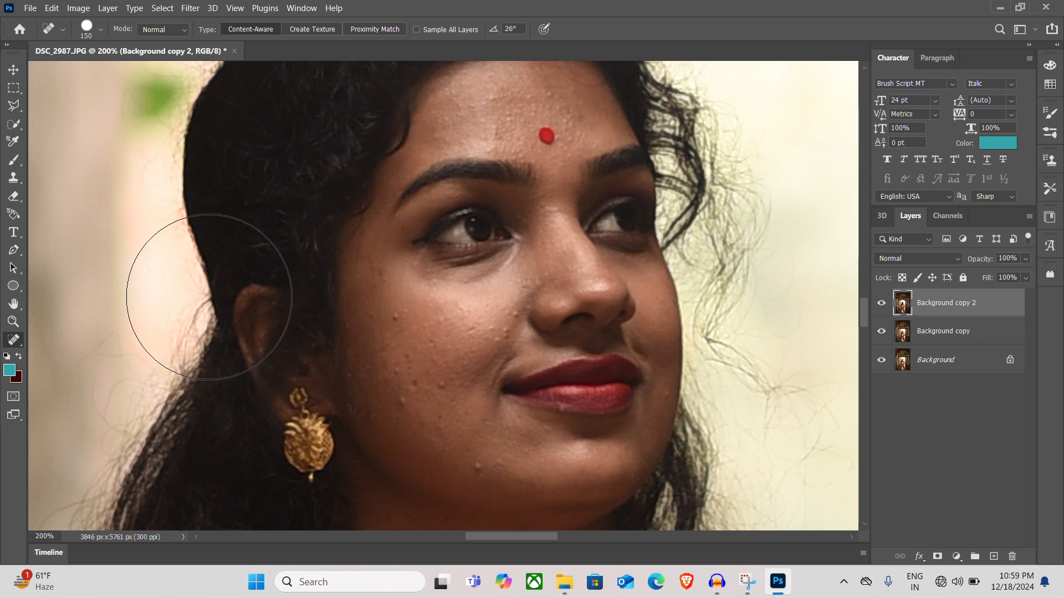
key("bracketleft")
key("bracketleft")
key("bracketleft")
key("bracketleft")
key("bracketleft")
key("bracketleft")
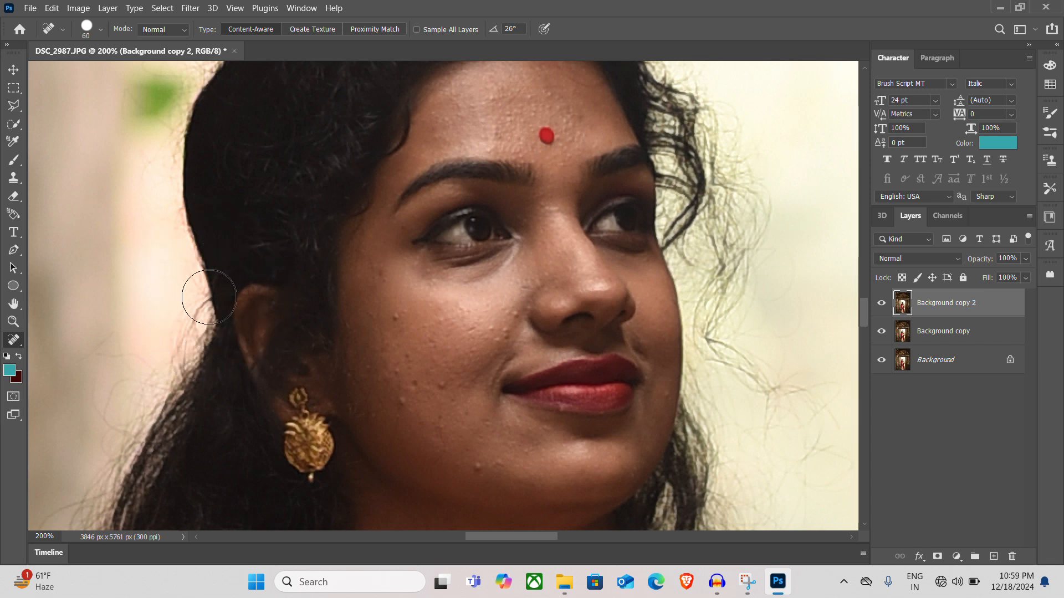
key("bracketright")
key("bracketright")
key("bracketright")
key("bracketright")
key("bracketright")
key("bracketright")
key("bracketright")
key("bracketright")
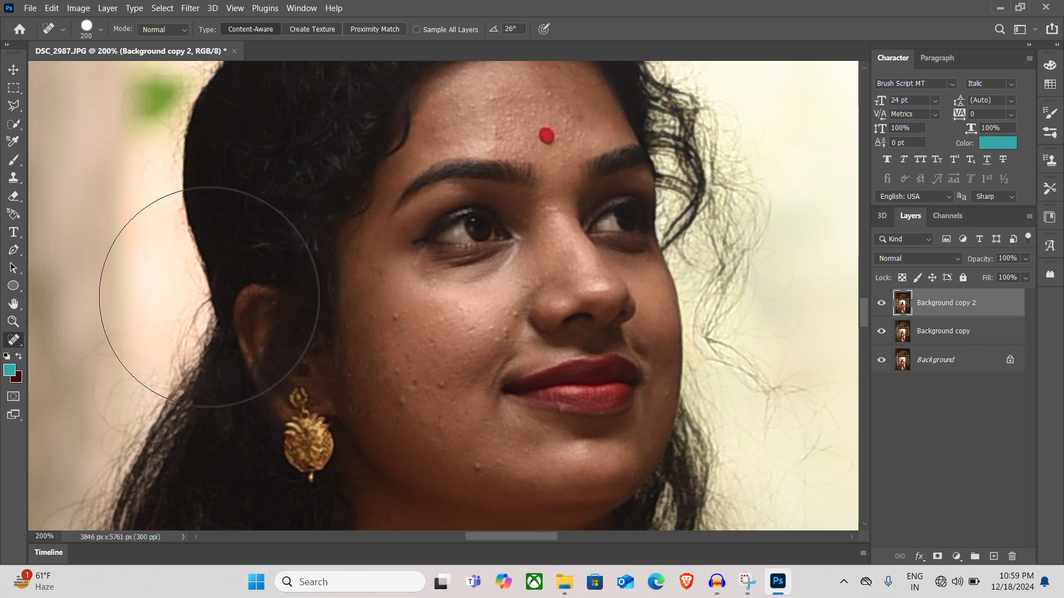
key("bracketleft")
key("bracketleft")
key("bracketleft")
key("bracketleft")
key("bracketleft")
key("bracketleft")
key("bracketleft")
key("bracketleft")
key("bracketleft")
key("bracketleft")
key("bracketleft")
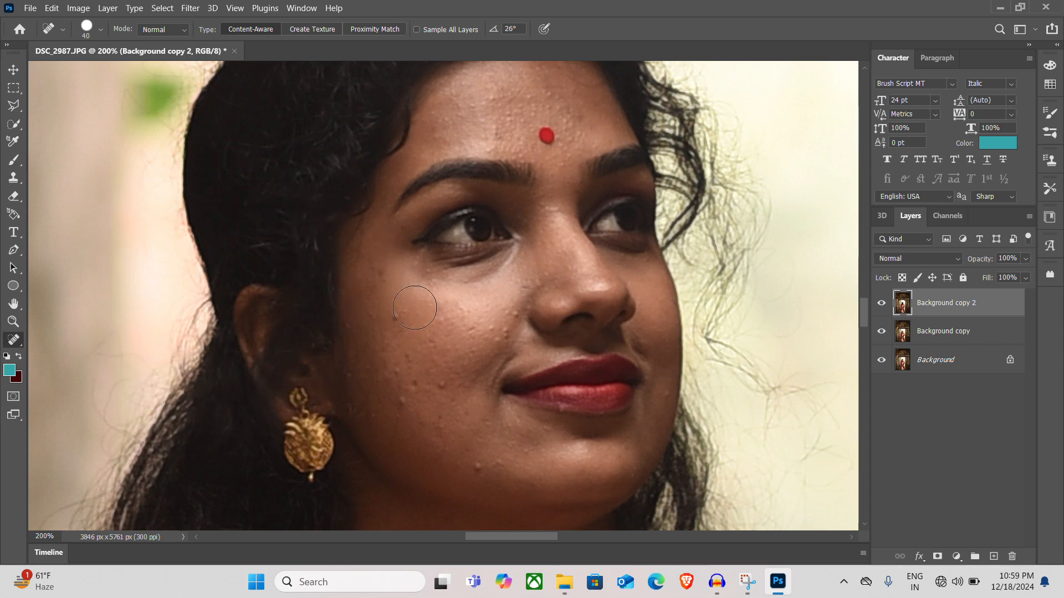
Remove the blemishes on the woman's cheek, chin and forehead with a 15 px Spot Healing Brush
key("bracketleft")
key("bracketleft")
key("bracketleft")
key("bracketright")
left_click(396, 317)
left_click(446, 382)
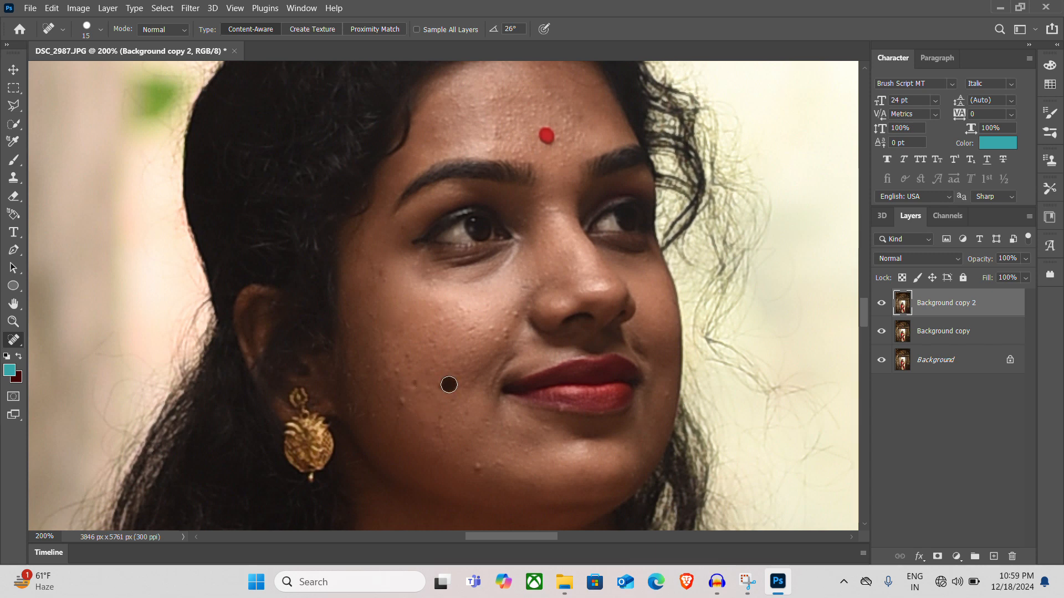
left_click(411, 383)
left_click(404, 401)
left_click(441, 383)
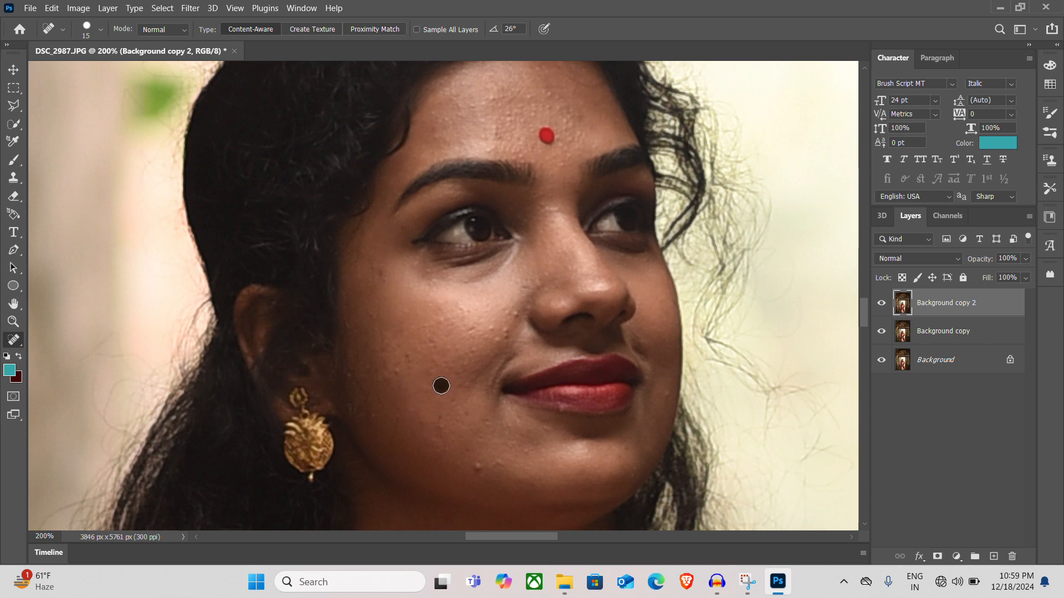
left_click(479, 463)
left_click(476, 470)
left_click(501, 338)
left_click(517, 310)
left_click(512, 319)
left_click(506, 334)
left_click(493, 330)
left_click(397, 370)
left_click(524, 116)
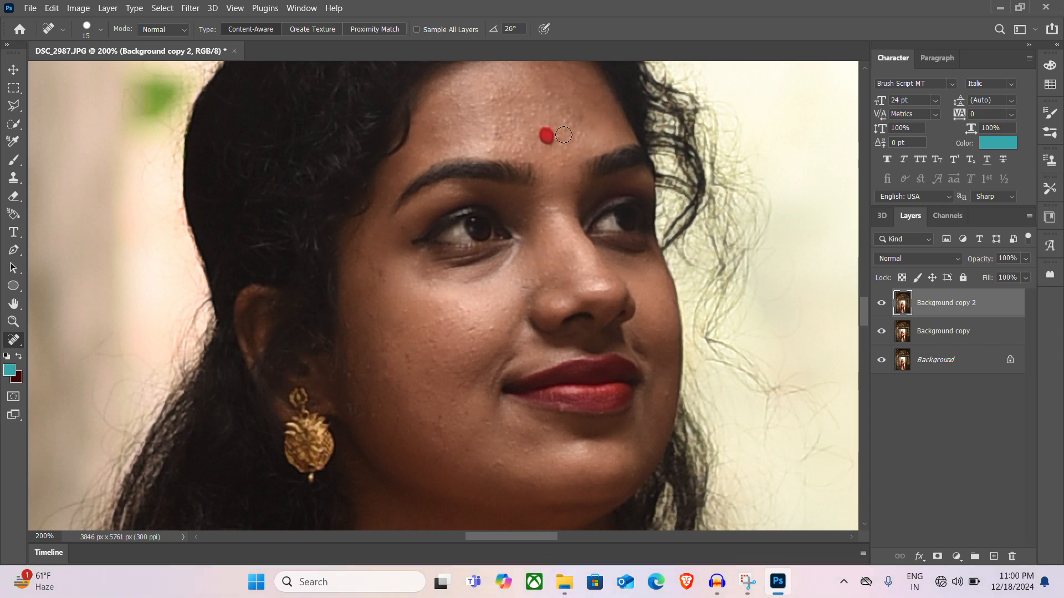
scroll(561, 173, "up", 2)
scroll(514, 255, "down", 1)
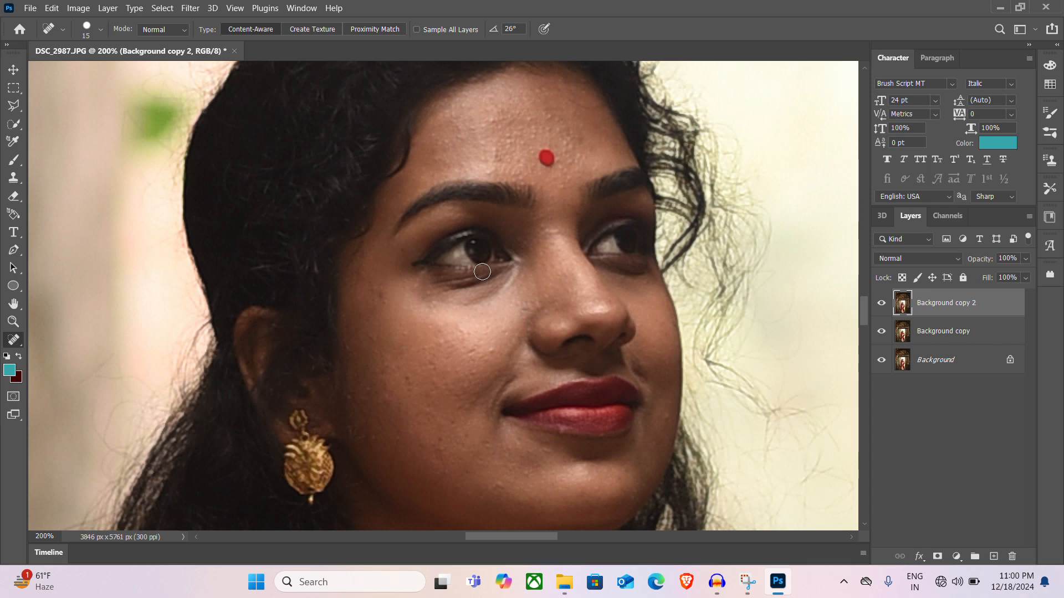
Switch to the Move Tool and stamp all visible layers into a new merged layer on top
key("v")
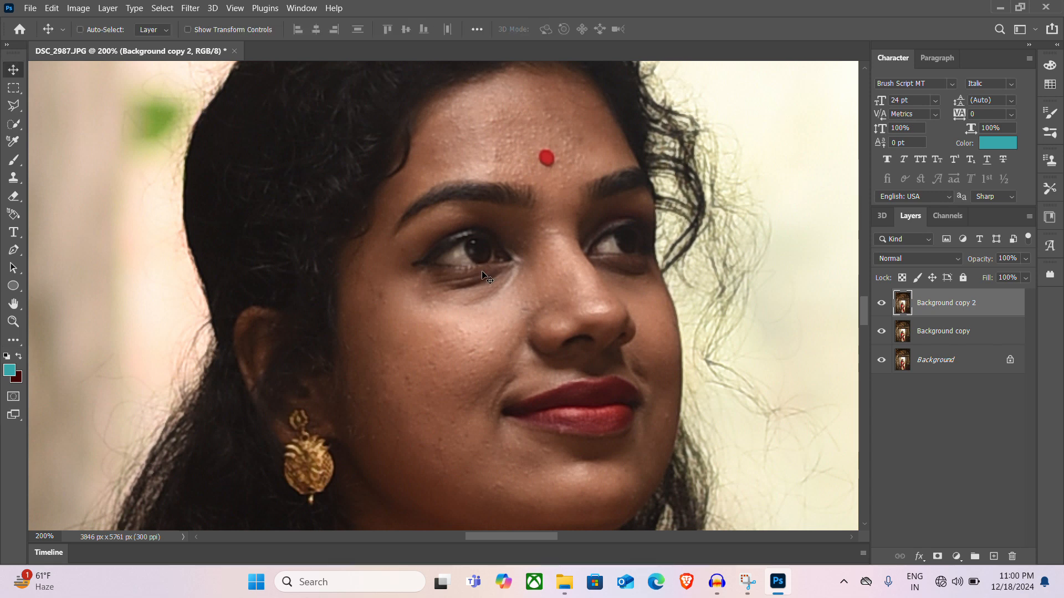
key("alt+shift")
key("ctrl+shift+alt+e")
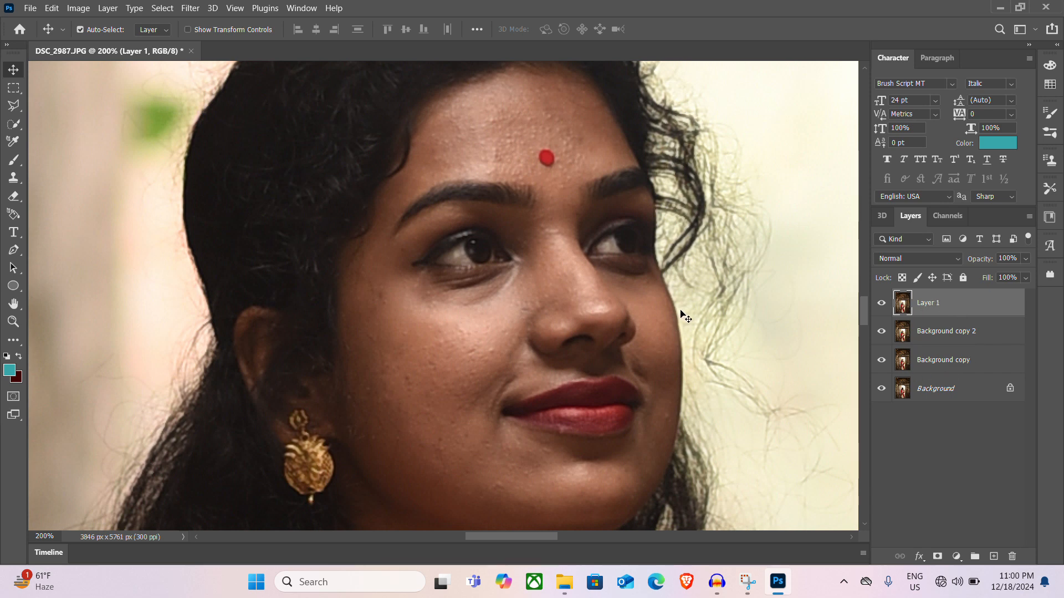
Open the merged layer in the Camera Raw Filter and raise the Exposure to +0.45
scroll(505, 262, "down", 4)
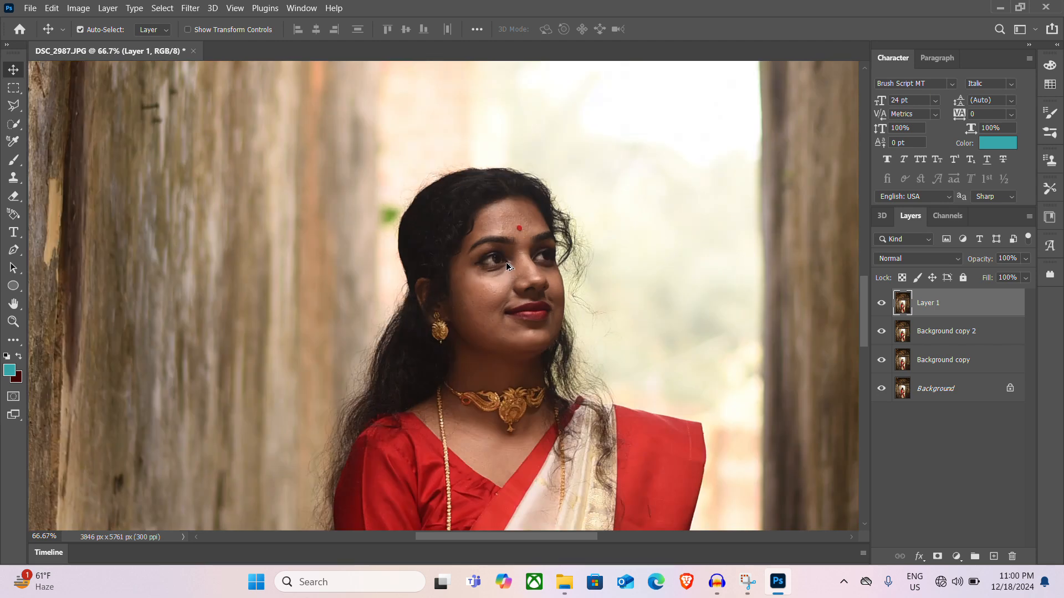
scroll(507, 321, "down", 5)
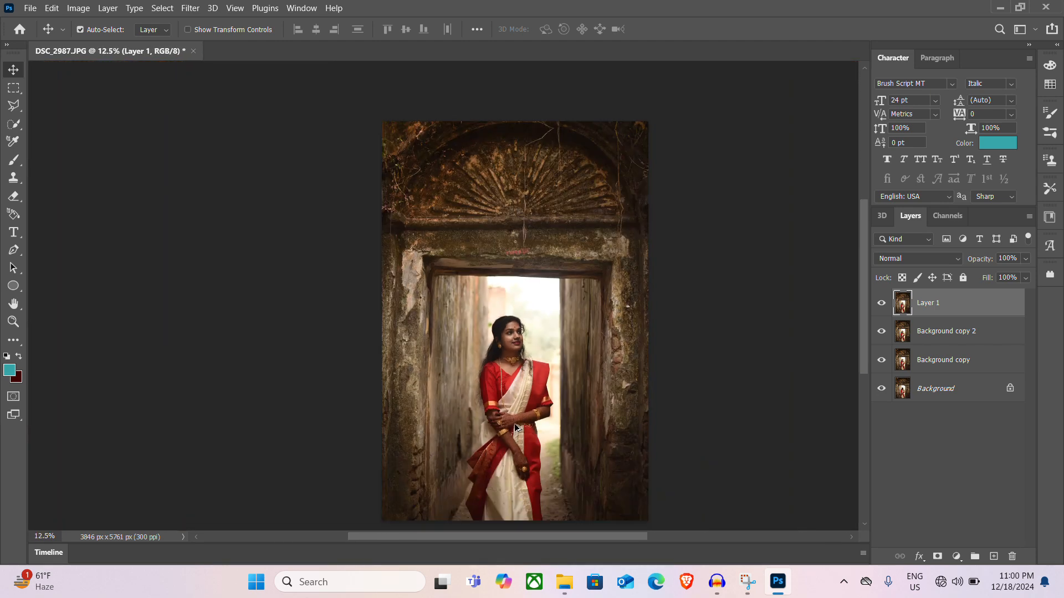
scroll(515, 416, "down", 1)
left_click_drag(505, 456, 487, 423)
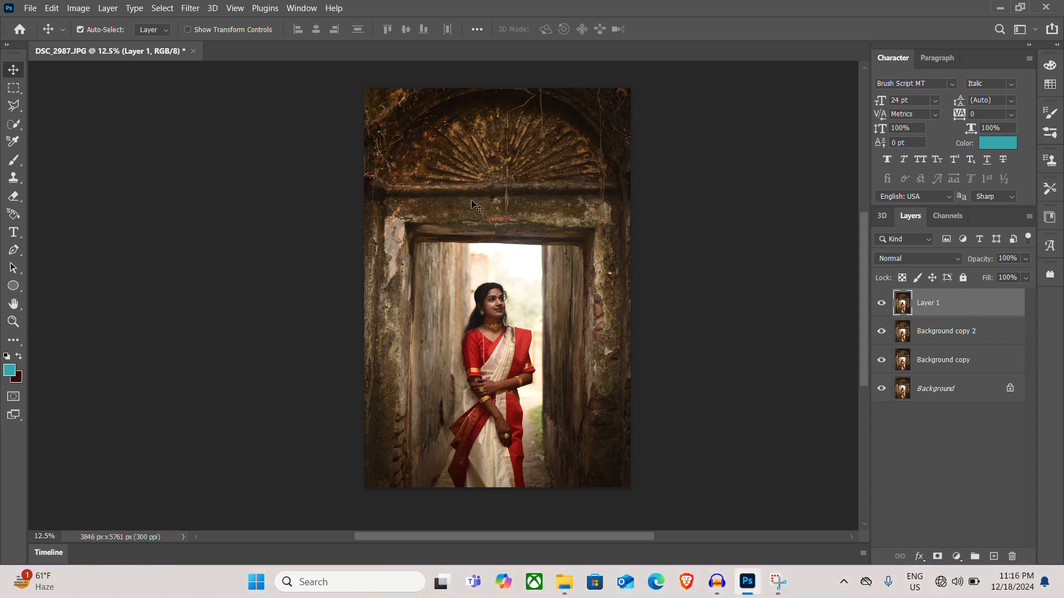
key("ctrl")
key("shift+ctrl+a")
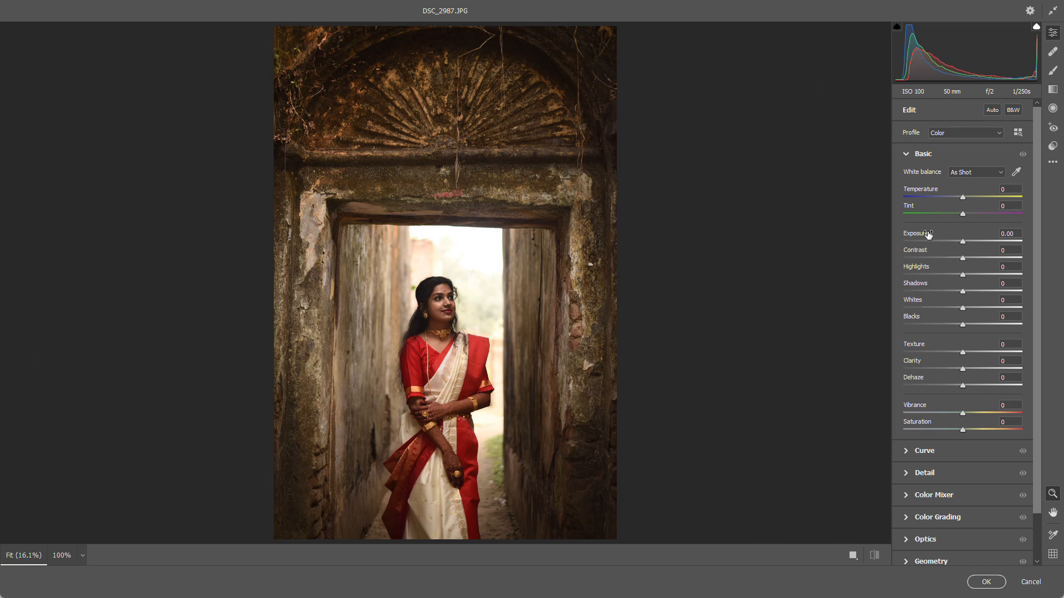
left_click_drag(929, 234, 933, 233)
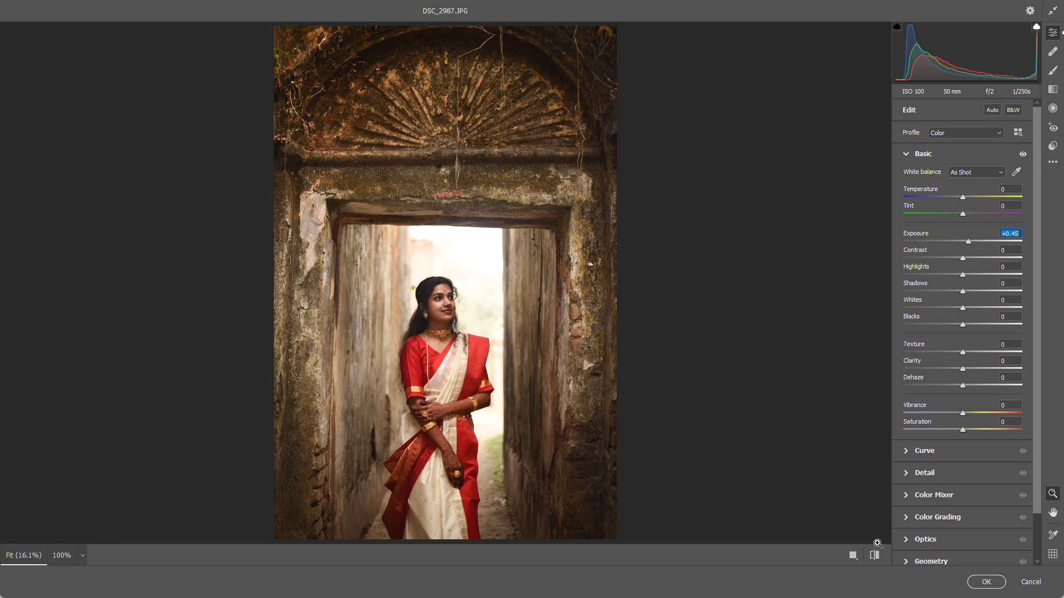
scroll(917, 535, "down", 2)
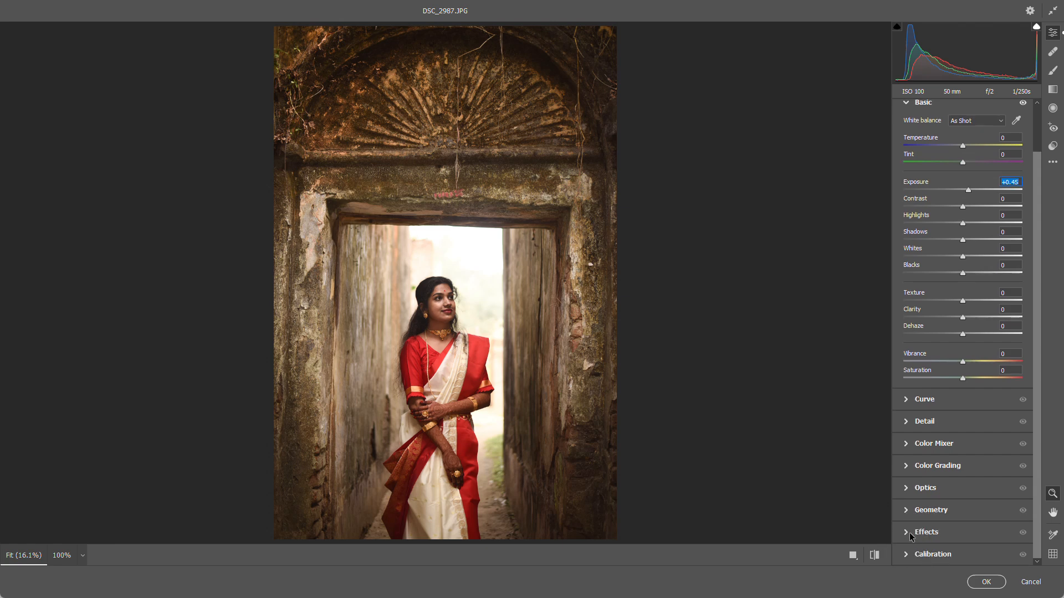
Try a dark vignette of -49 and a white vignette of 100, and reset the Vignetting to 0
left_click(909, 533)
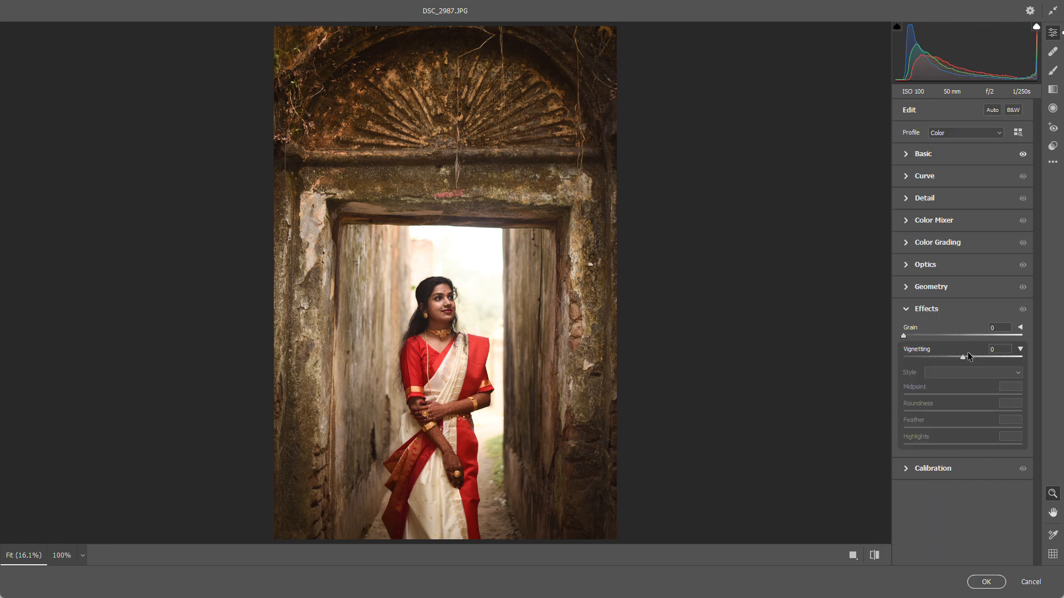
left_click_drag(969, 356, 940, 350)
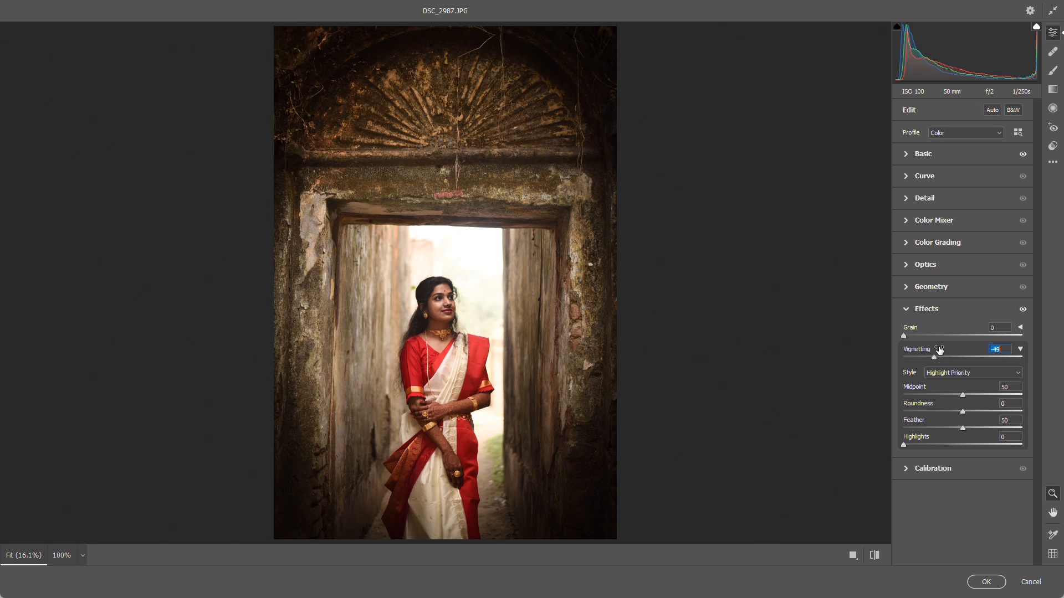
double_click(939, 350)
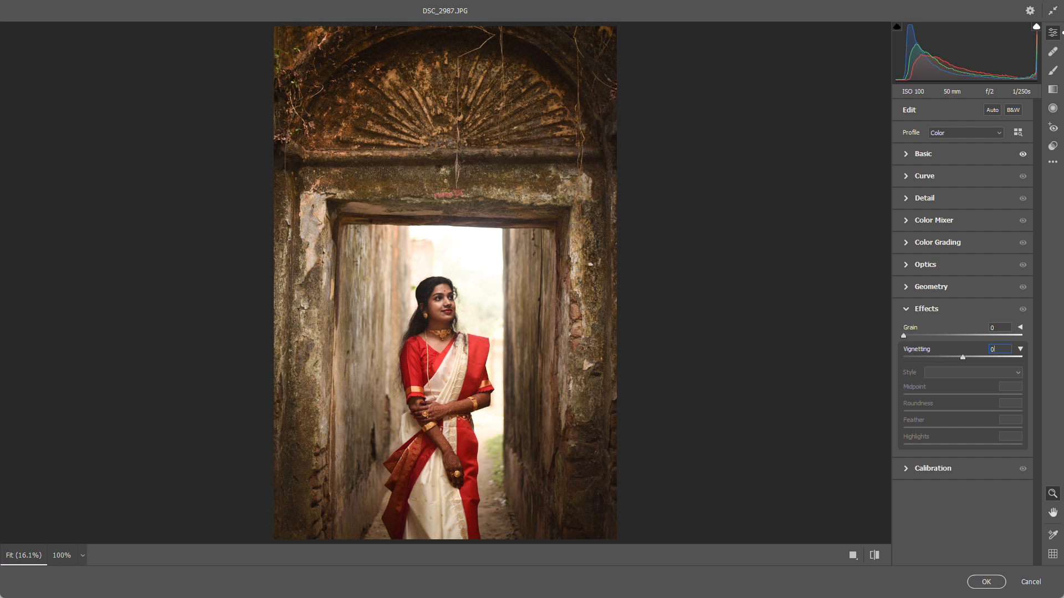
type("100")
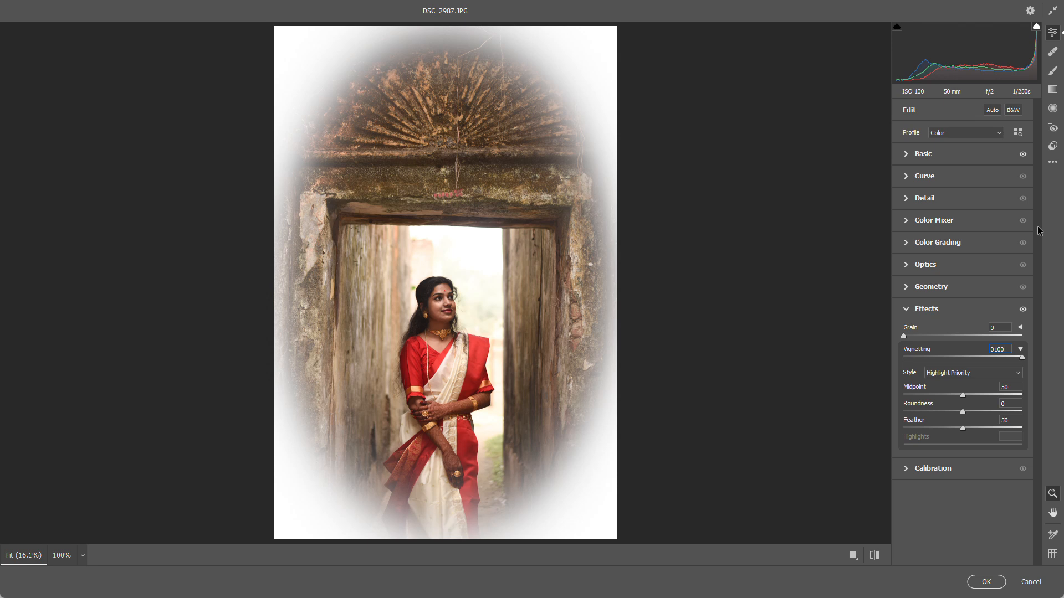
key("BackSpace")
key("BackSpace")
key("BackSpace")
key("BackSpace")
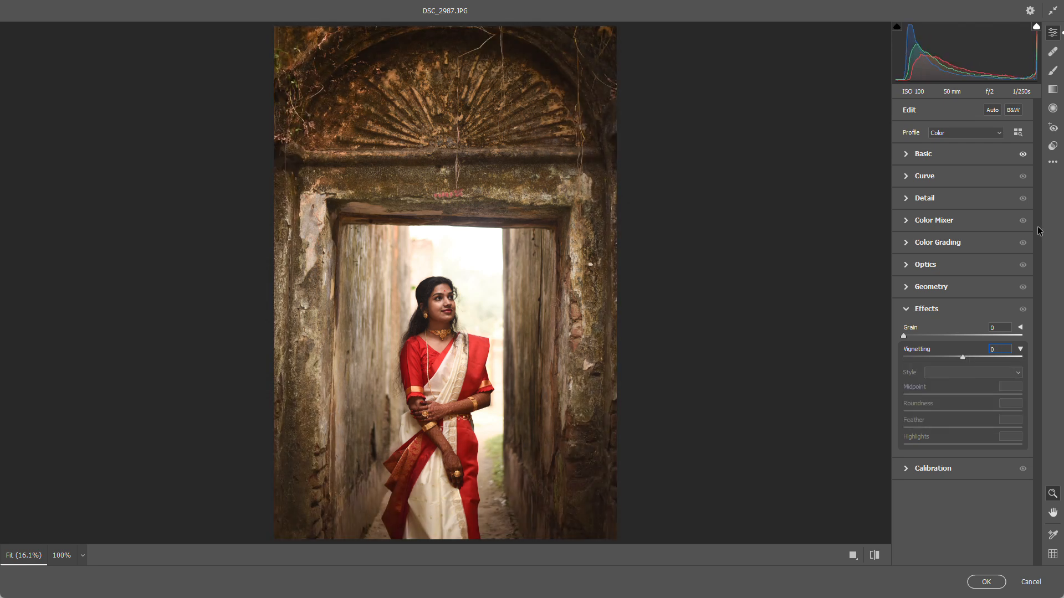
Set the Basic adjustments to Exposure +1.00, Contrast +7 and Shadows +12
left_click(909, 158)
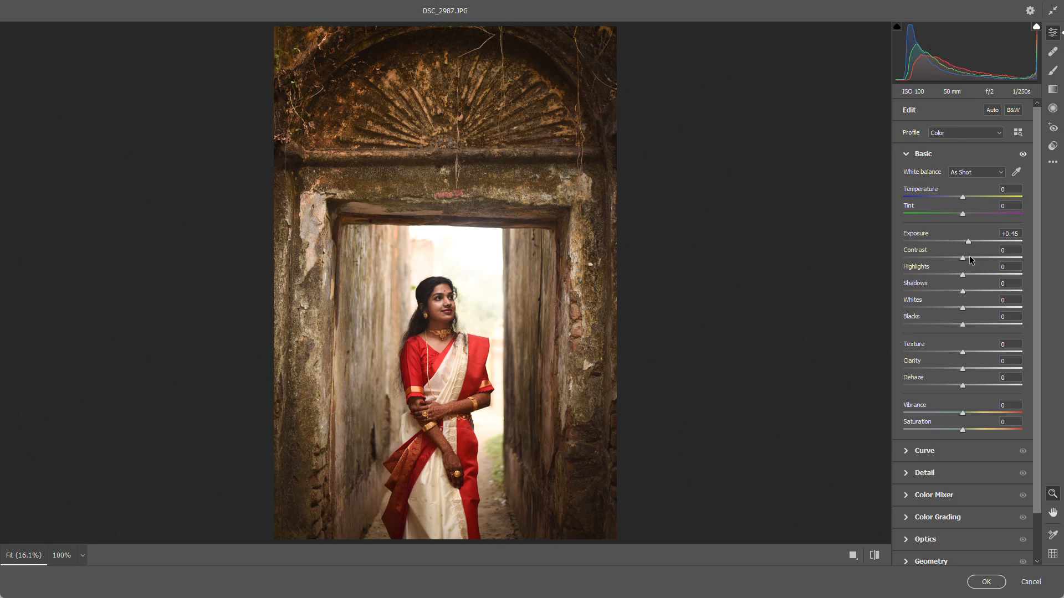
left_click(949, 233)
left_click_drag(949, 233, 956, 233)
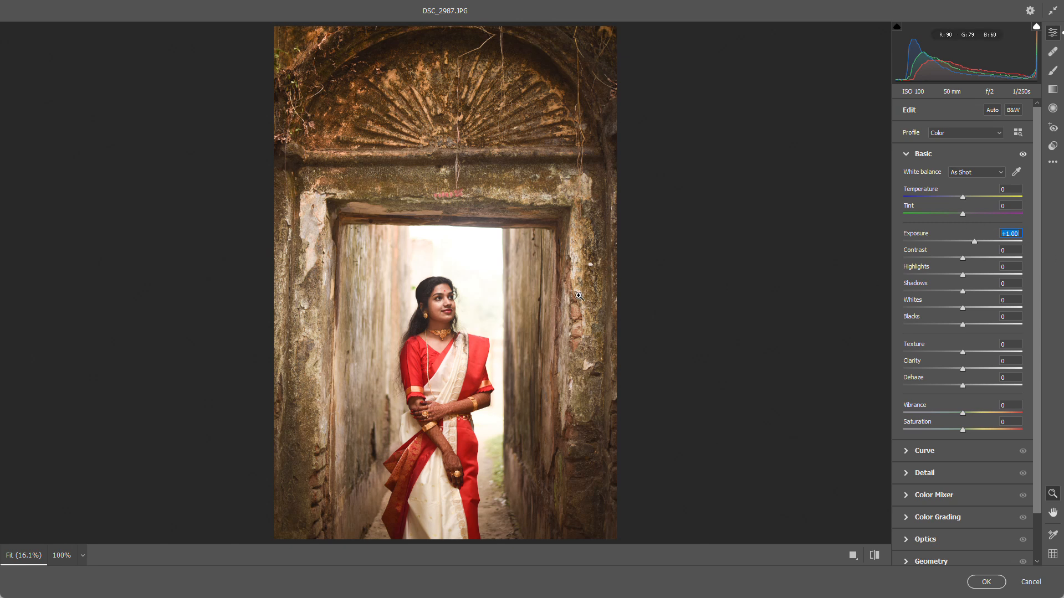
left_click_drag(960, 257, 962, 256)
left_click(947, 286)
left_click_drag(947, 286, 955, 290)
Raise the Vibrance to +6 and the Saturation to +9
left_click(942, 405)
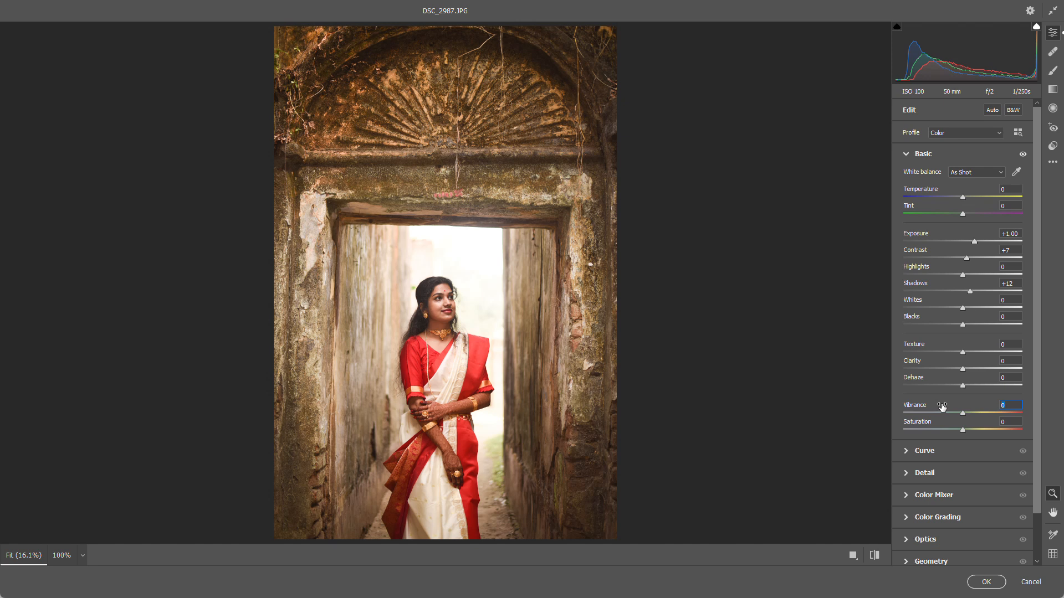
key("Up")
left_click_drag(943, 424, 949, 429)
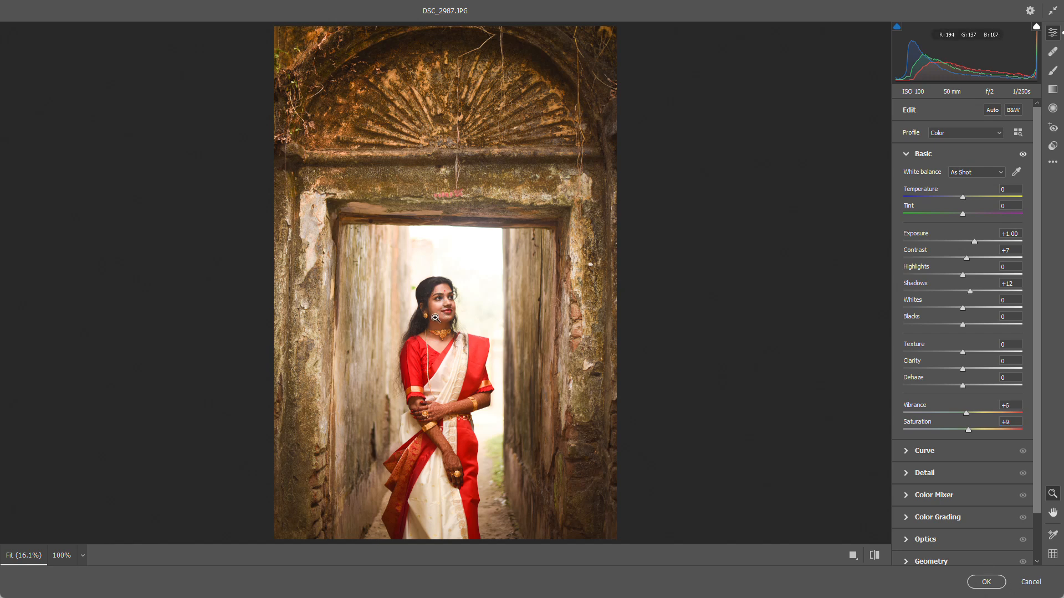
Inspect the woman's face up close, fit the photo in view again and apply the Camera Raw adjustments
left_click_drag(401, 265, 418, 400)
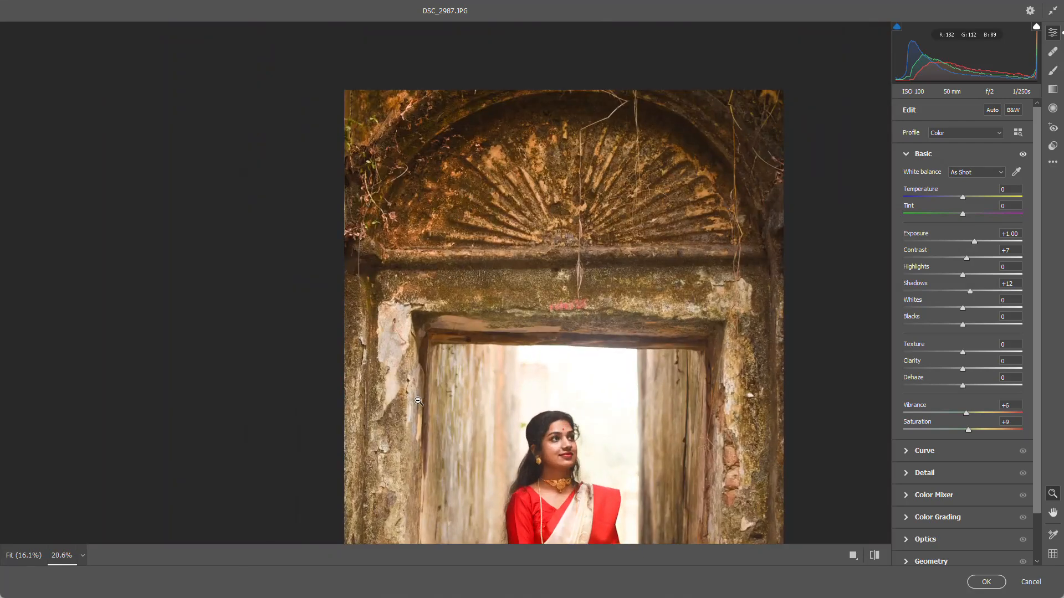
right_click(437, 379)
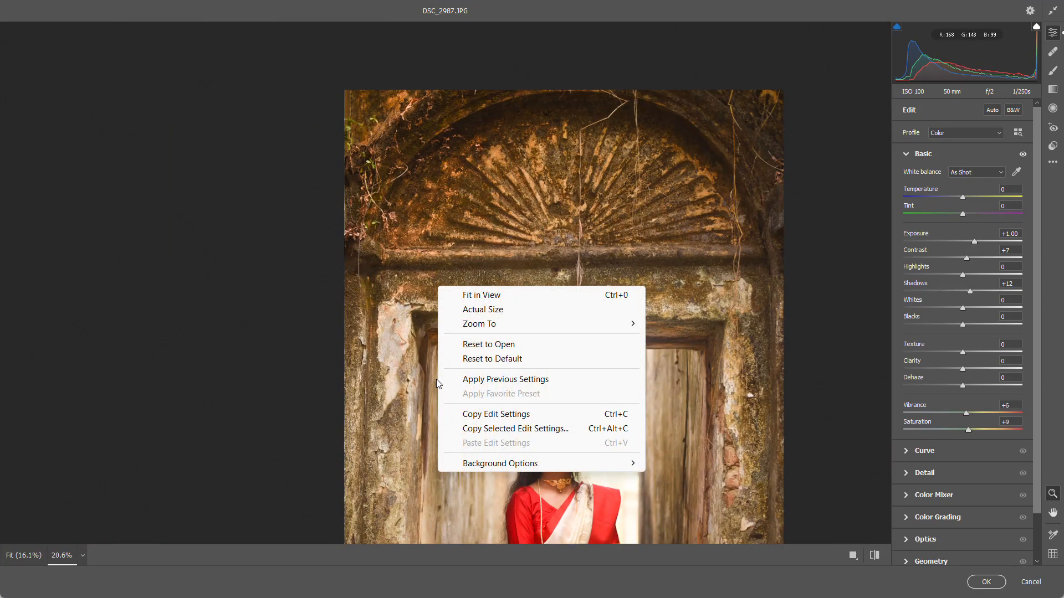
left_click(499, 296)
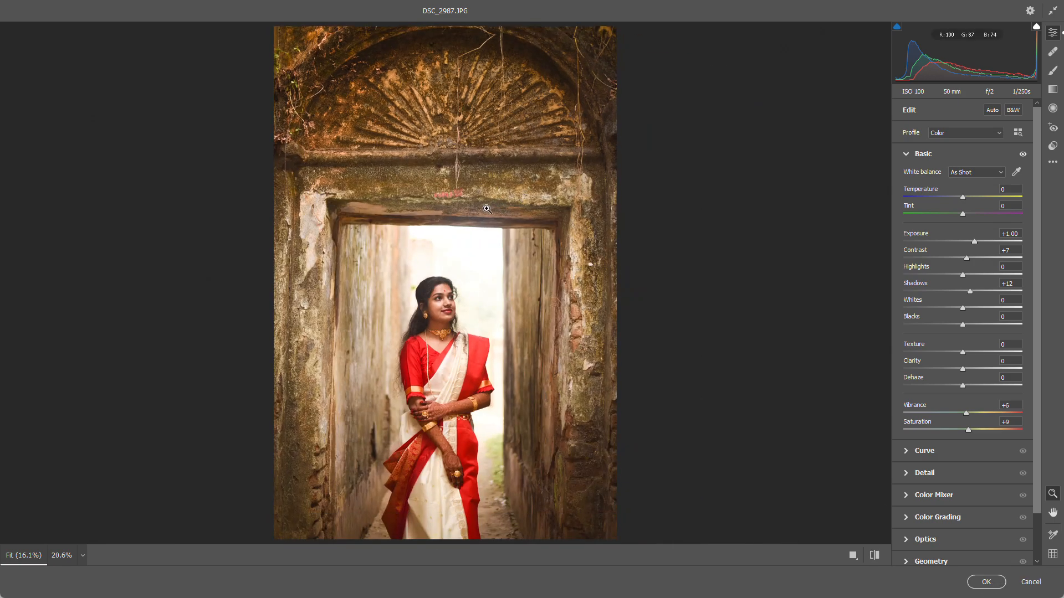
left_click_drag(423, 278, 553, 282)
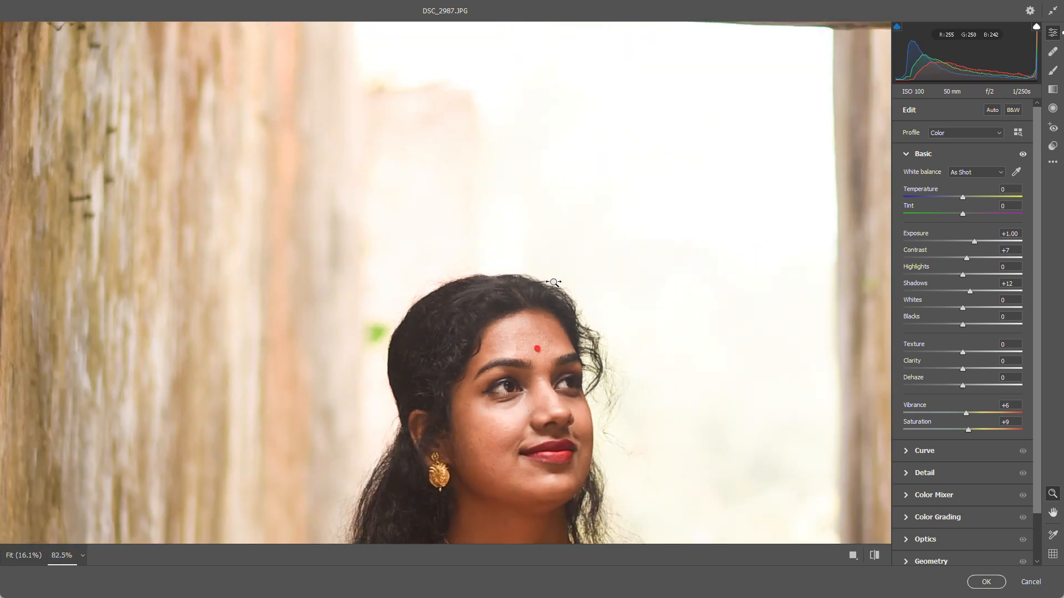
scroll(548, 299, "down", 5)
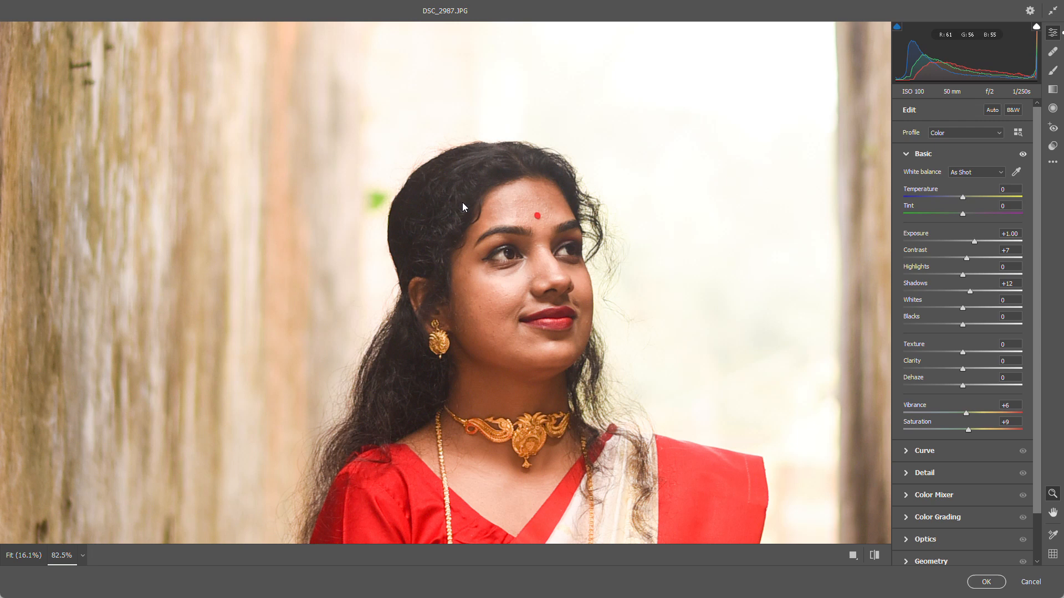
right_click(465, 111)
left_click(538, 118)
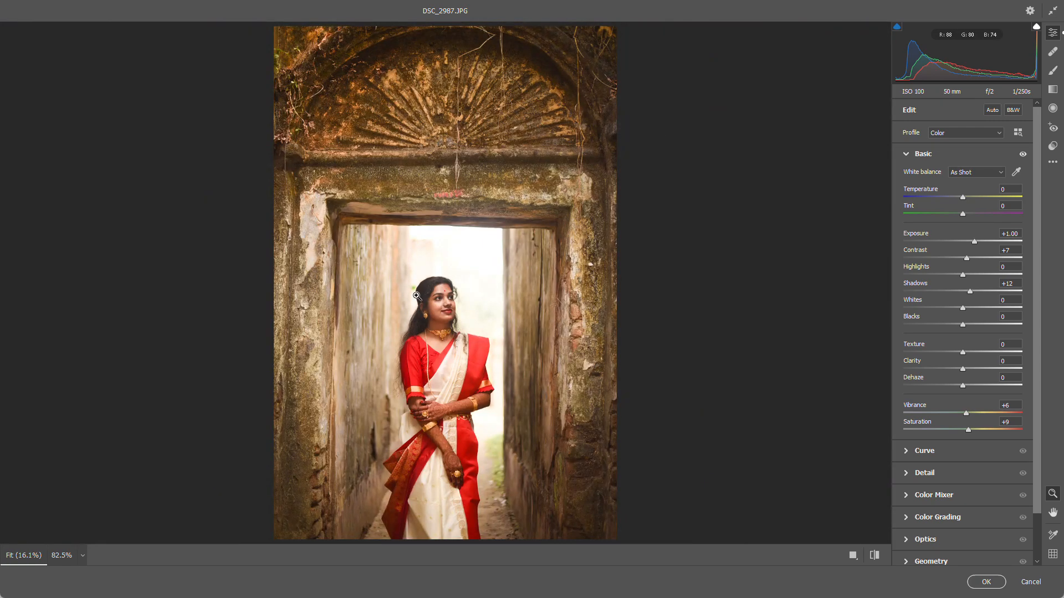
left_click(990, 585)
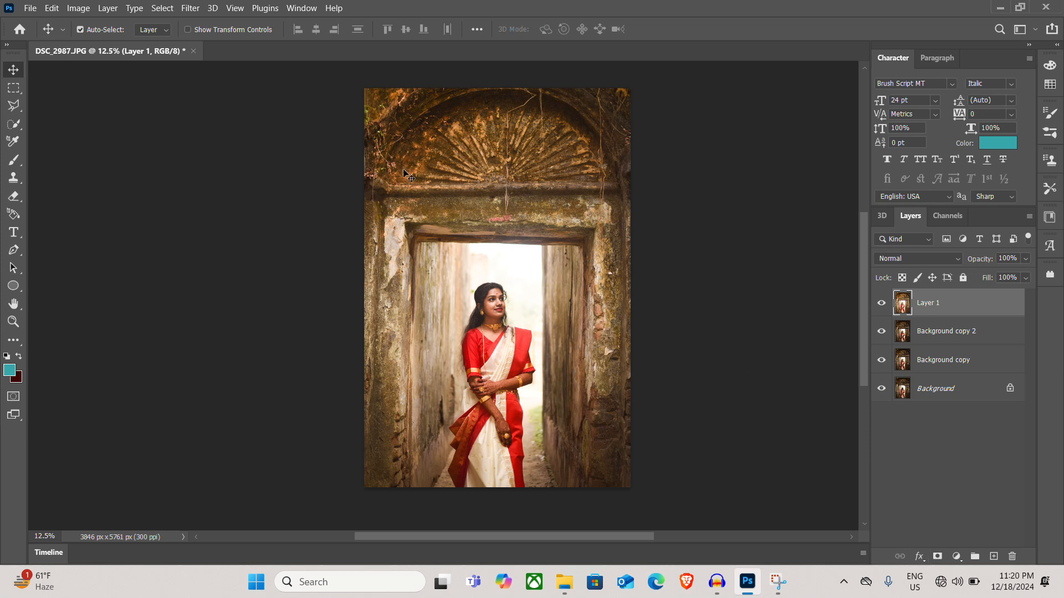
Try a layer mask on Layer 1, inverting it between white and black, and undo it
left_click(943, 557)
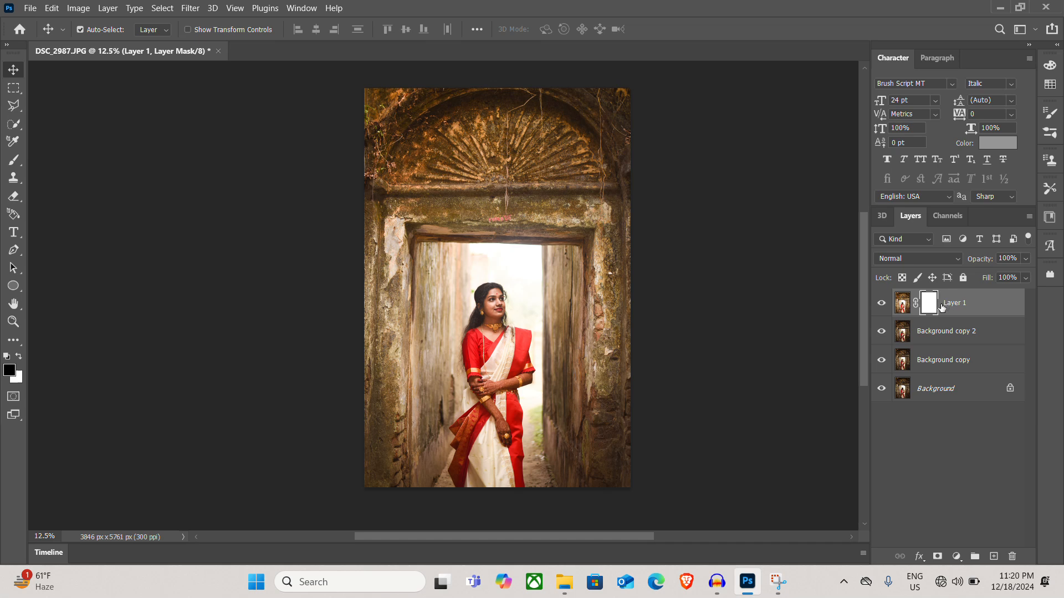
key("ctrl+i")
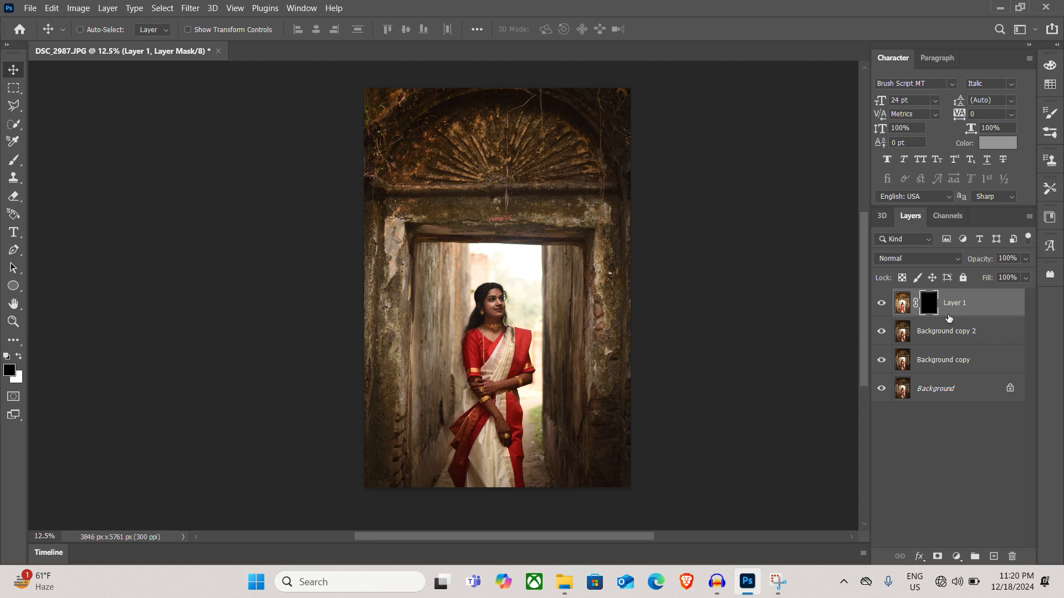
key("ctrl+i")
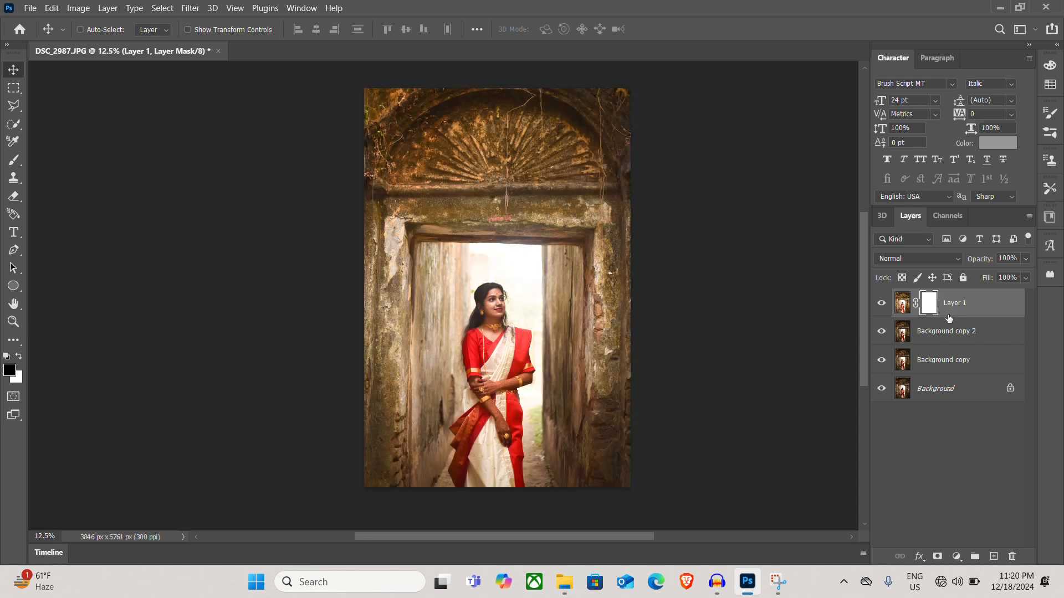
key("ctrl+z")
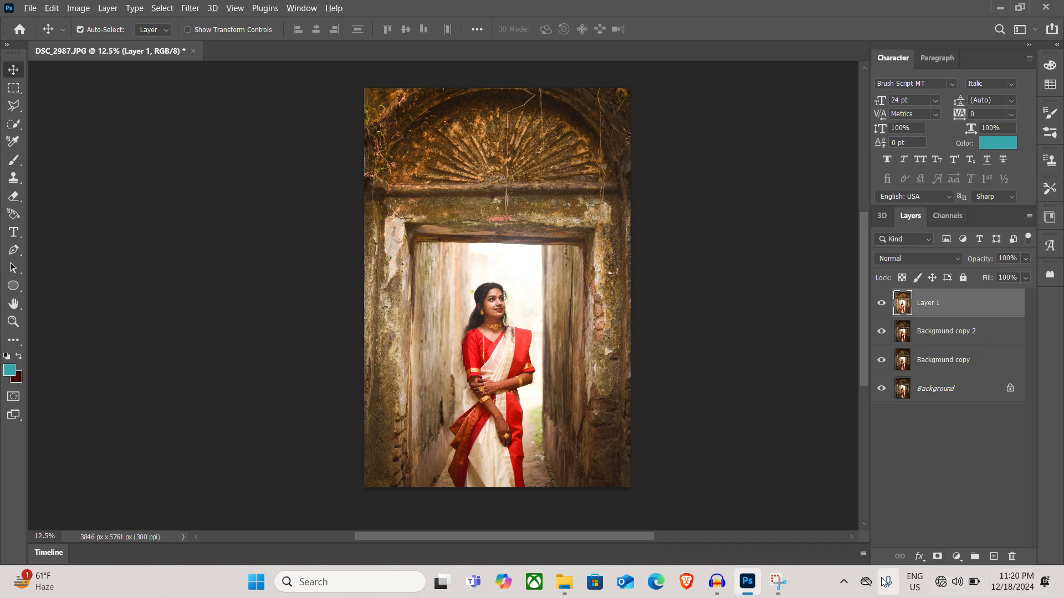
Add a black layer mask to Layer 1 and choose a soft round brush for the Brush tool
left_click(936, 557, "alt")
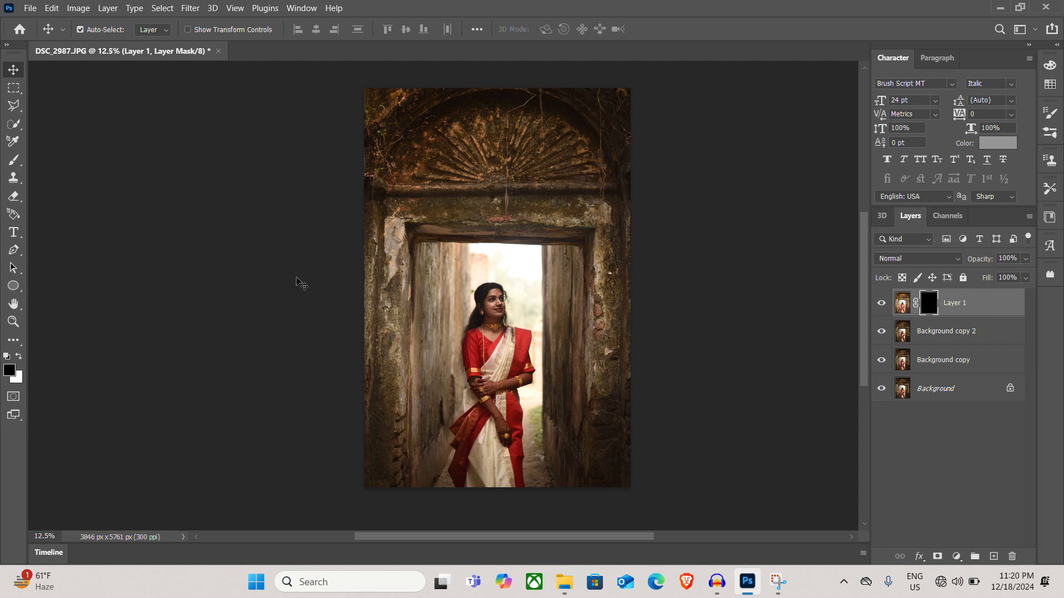
left_click(15, 162)
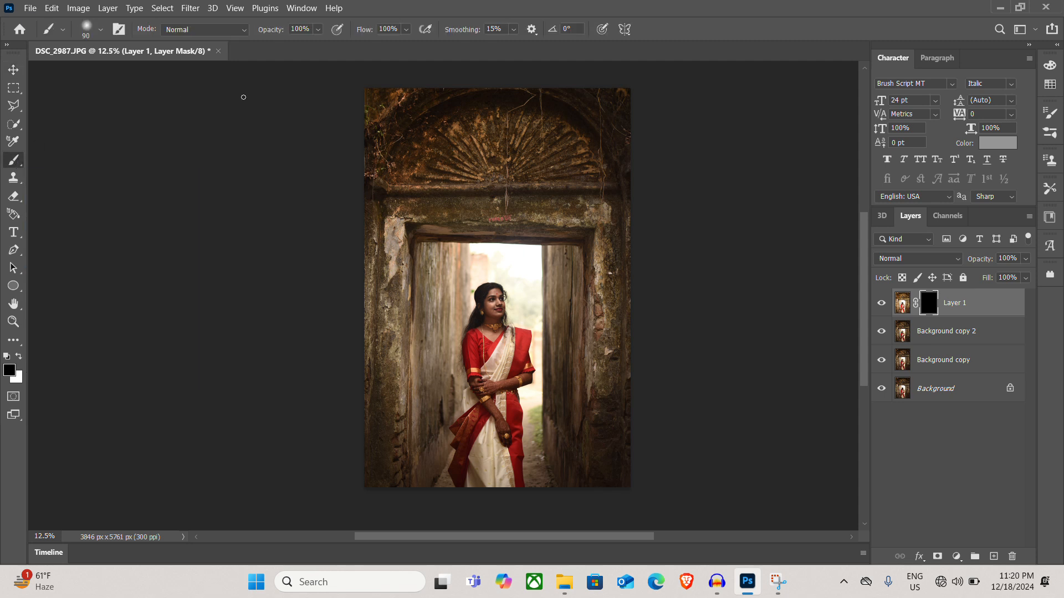
left_click(101, 31)
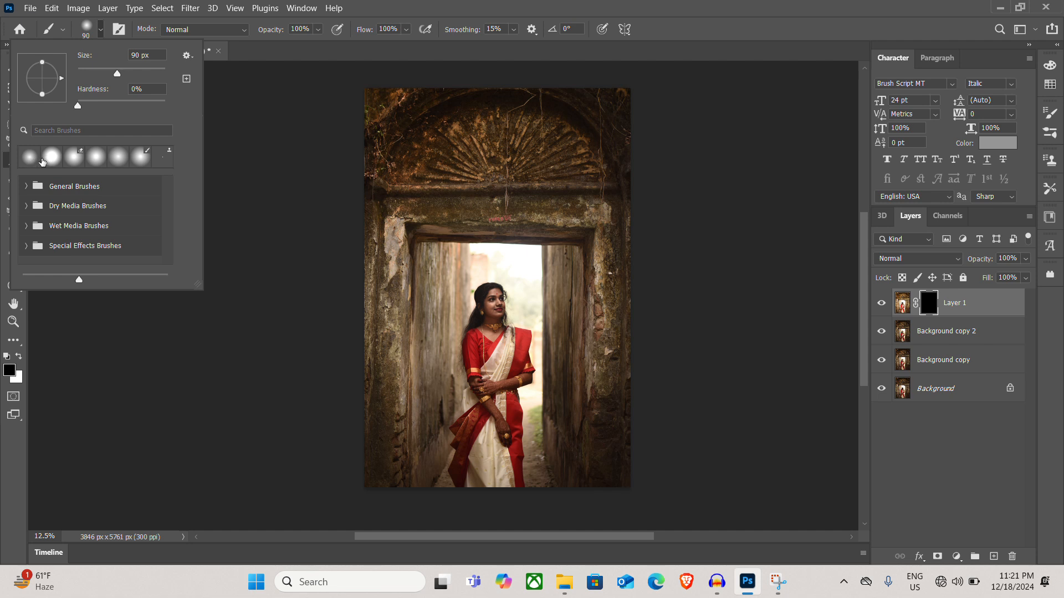
left_click(29, 160)
left_click(112, 32)
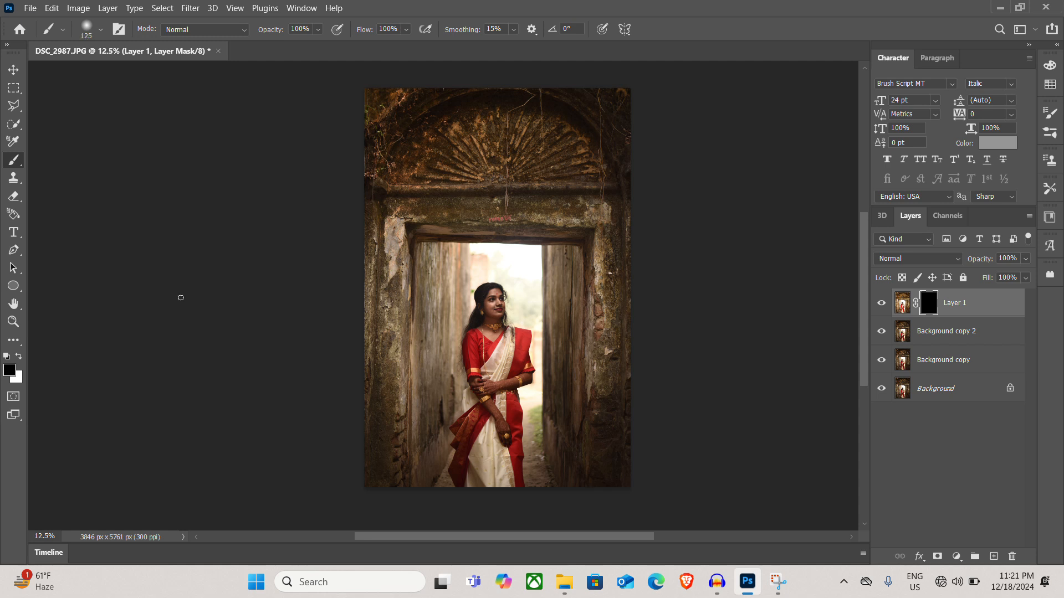
Try larger and smaller brush sizes and leave the brush at 600 px
key("bracketright")
key("bracketright")
key("bracketright")
key("bracketright")
key("bracketright")
key("bracketright")
key("bracketright")
key("bracketright")
key("bracketright")
key("bracketright")
key("bracketright")
key("bracketleft")
key("bracketleft")
key("bracketleft")
key("bracketleft")
key("bracketleft")
key("bracketleft")
key("bracketleft")
key("bracketleft")
key("bracketleft")
key("bracketleft")
key("bracketleft")
key("bracketleft")
key("bracketright")
key("bracketright")
key("bracketright")
left_click(547, 11)
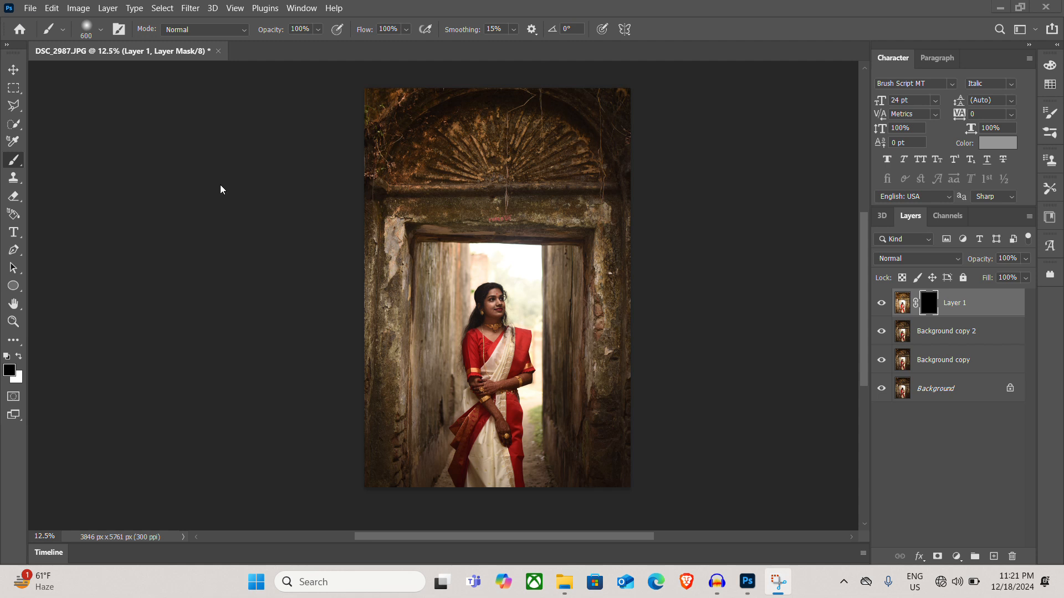
left_click(310, 189)
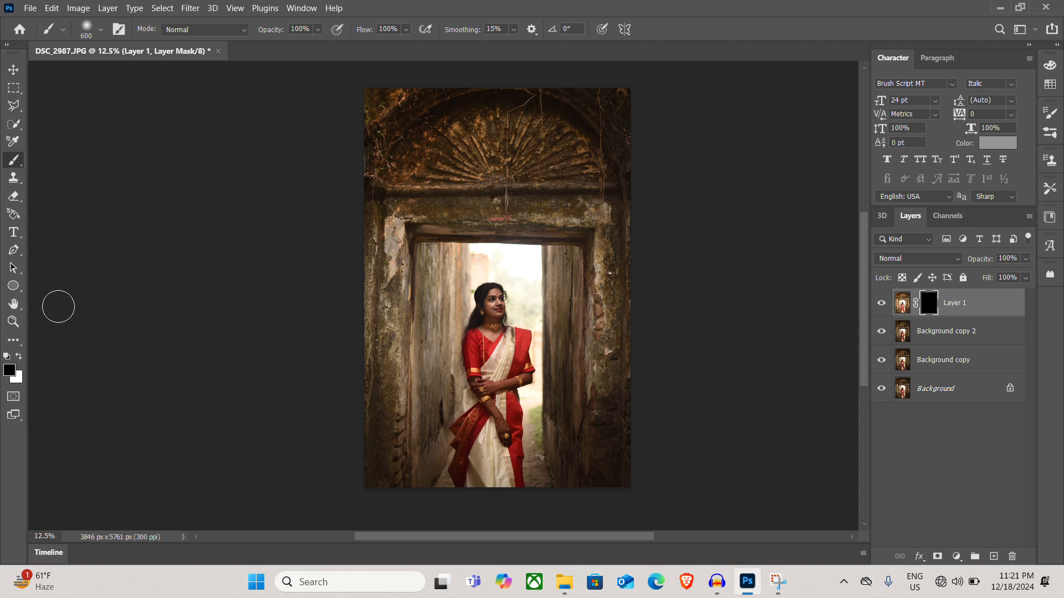
Preview the colour dc3030 for the foreground, and swap foreground and background colours to end with white in front
left_click(10, 375)
type("dc3030")
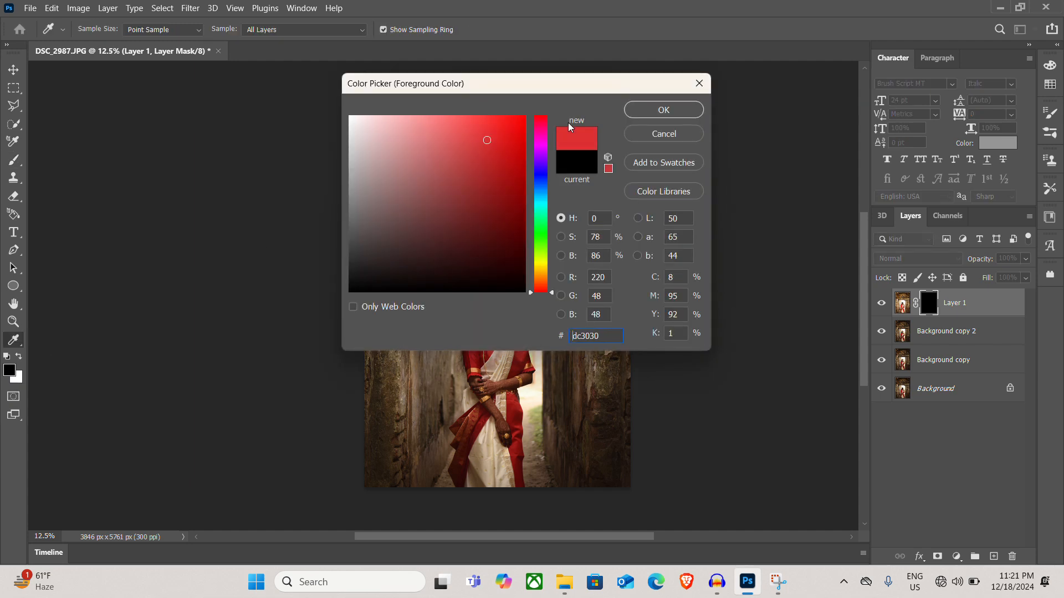
left_click(662, 115)
key("b")
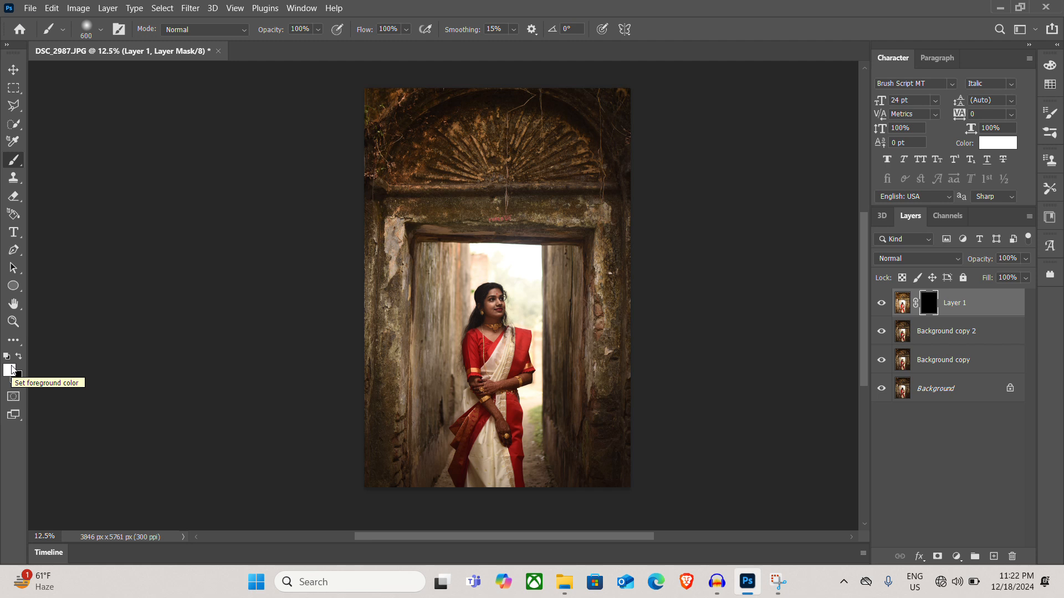
key("x")
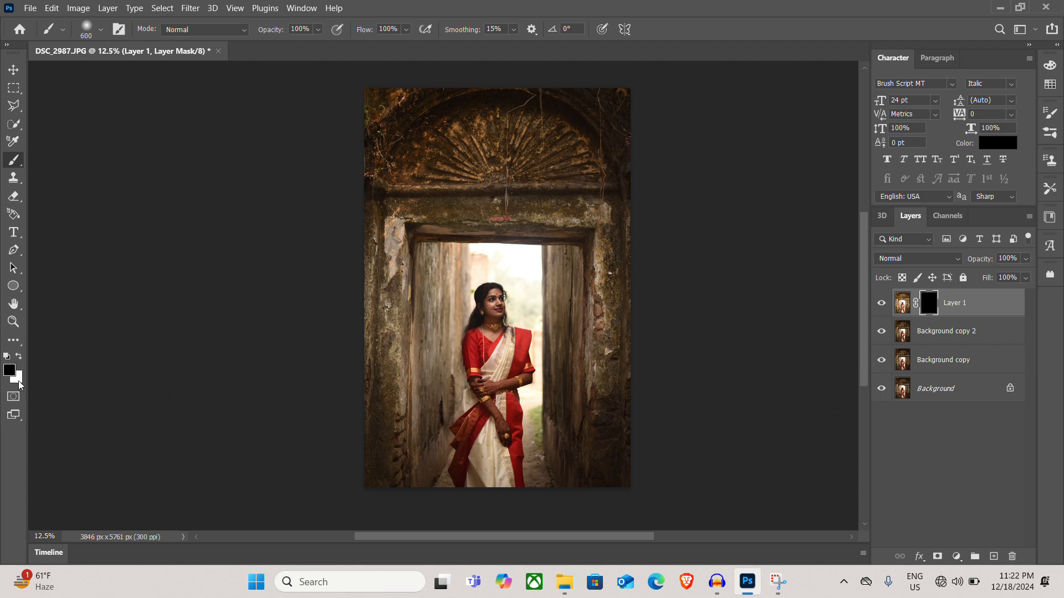
key("x")
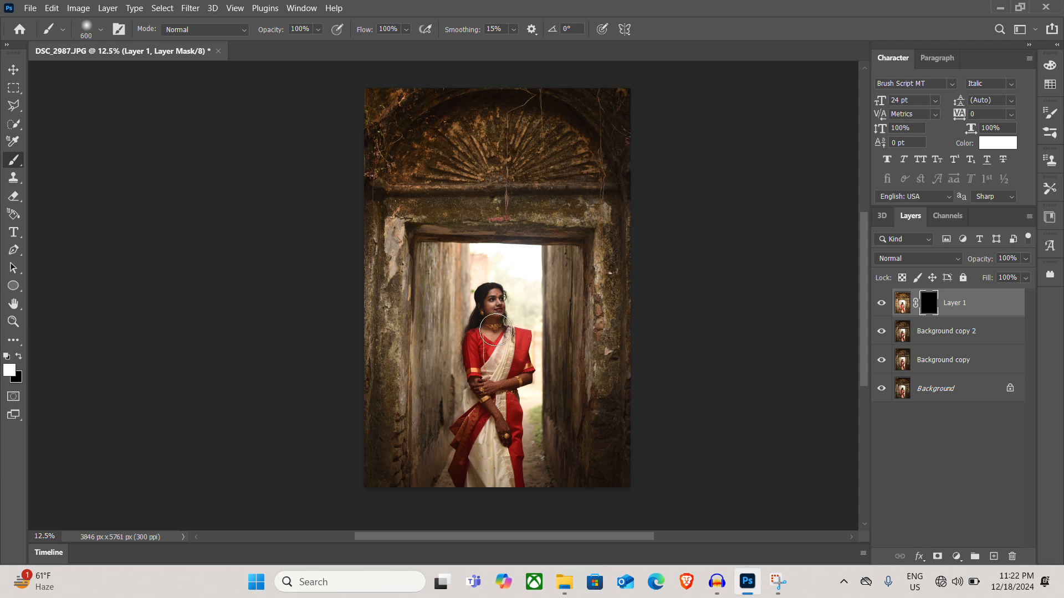
Paint white on the Layer 1 mask over the woman's face, neck and upper blouse with a 125 px brush
scroll(495, 328, "up", 1)
scroll(494, 322, "up", 4)
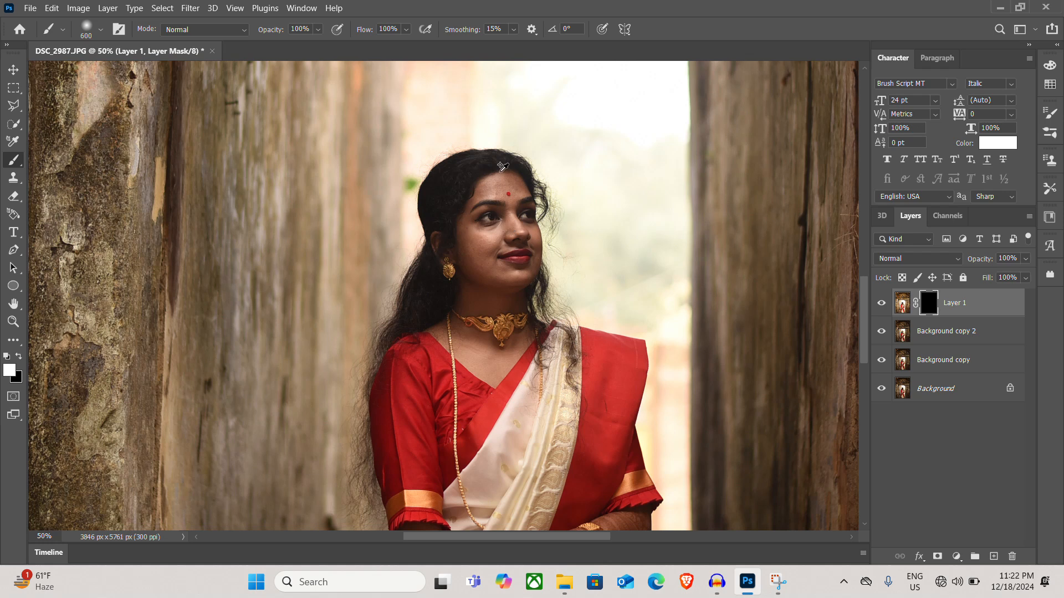
scroll(502, 166, "down", 1)
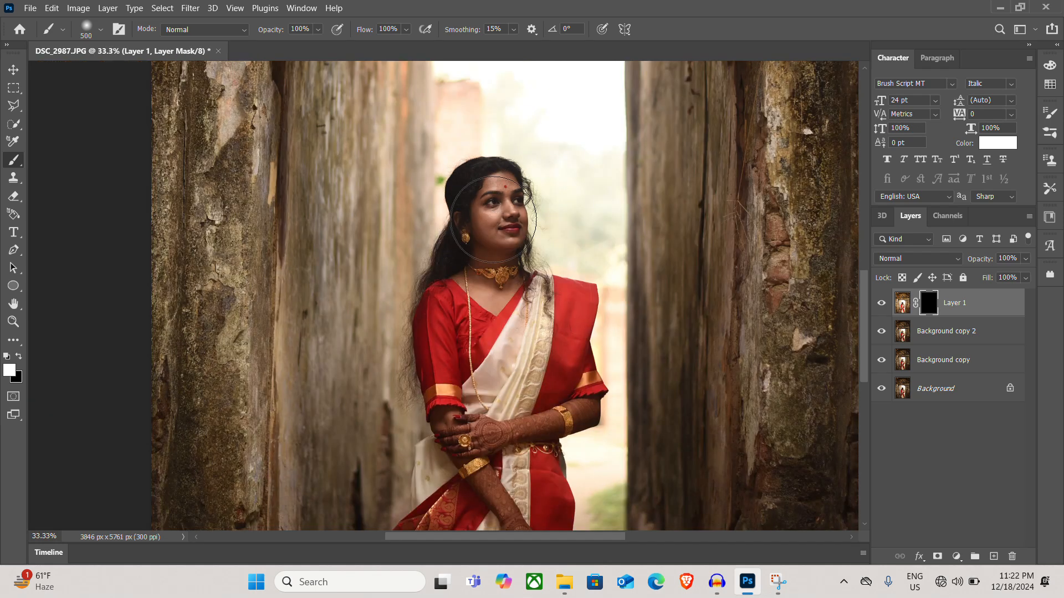
key("bracketleft")
key("bracketleft")
key("bracketleft")
key("bracketleft")
key("bracketleft")
key("bracketleft")
key("bracketleft")
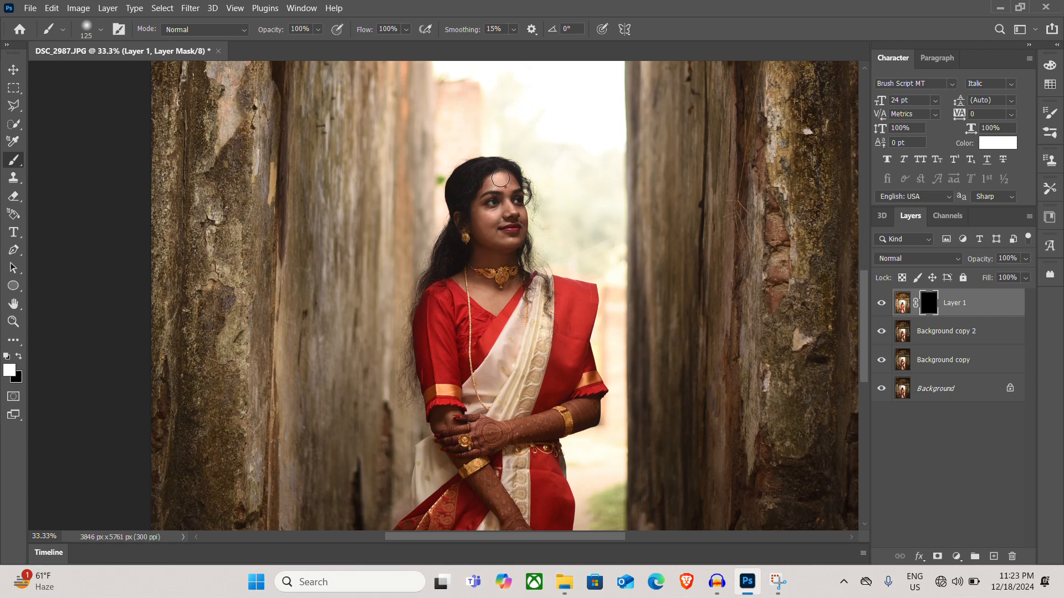
mouse_move(486, 207)
left_mouse_down()
mouse_move(497, 247)
mouse_move(513, 217)
mouse_move(511, 189)
mouse_move(496, 181)
mouse_move(488, 220)
mouse_move(507, 189)
mouse_move(513, 215)
mouse_move(514, 184)
mouse_move(520, 238)
mouse_move(473, 291)
mouse_move(487, 246)
mouse_move(512, 280)
left_mouse_up()
mouse_move(488, 236)
left_mouse_down()
mouse_move(464, 277)
mouse_move(523, 293)
mouse_move(483, 273)
mouse_move(496, 283)
mouse_move(480, 209)
mouse_move(446, 315)
mouse_move(466, 418)
mouse_move(480, 324)
left_mouse_up()
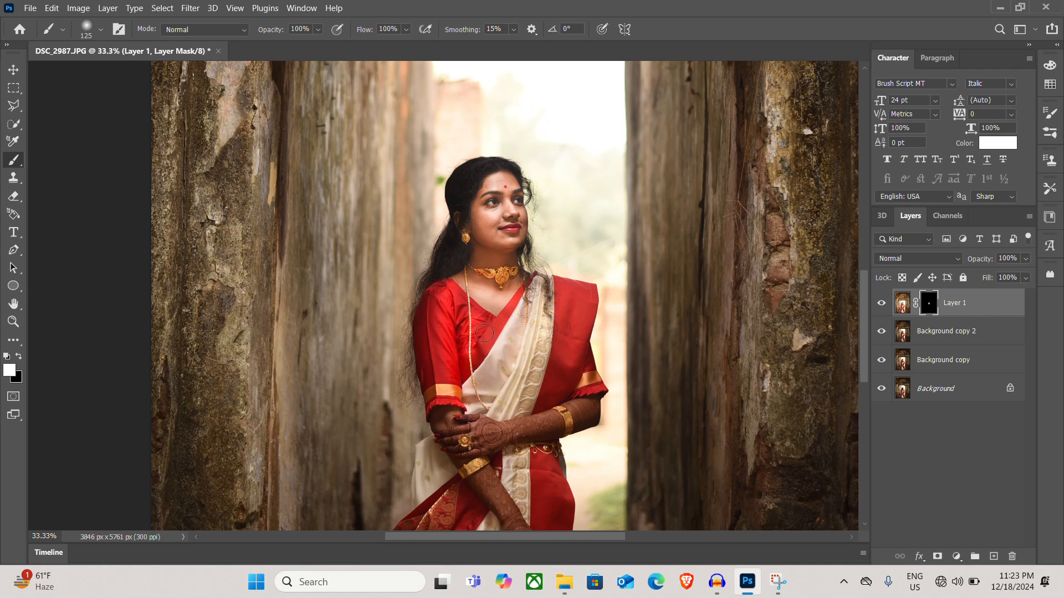
Enlarge the brush to 300 px and paint white on the mask over the woman's saree, arms and hands
key("bracketright")
key("bracketright")
key("bracketright")
key("bracketright")
key("bracketright")
mouse_move(445, 312)
left_mouse_down()
mouse_move(462, 473)
mouse_move(433, 495)
mouse_move(468, 477)
mouse_move(524, 319)
mouse_move(571, 304)
mouse_move(579, 313)
mouse_move(560, 421)
mouse_move(582, 402)
mouse_move(571, 396)
mouse_move(532, 443)
mouse_move(534, 487)
mouse_move(547, 501)
mouse_move(471, 498)
mouse_move(453, 464)
mouse_move(432, 519)
mouse_move(481, 506)
left_mouse_up()
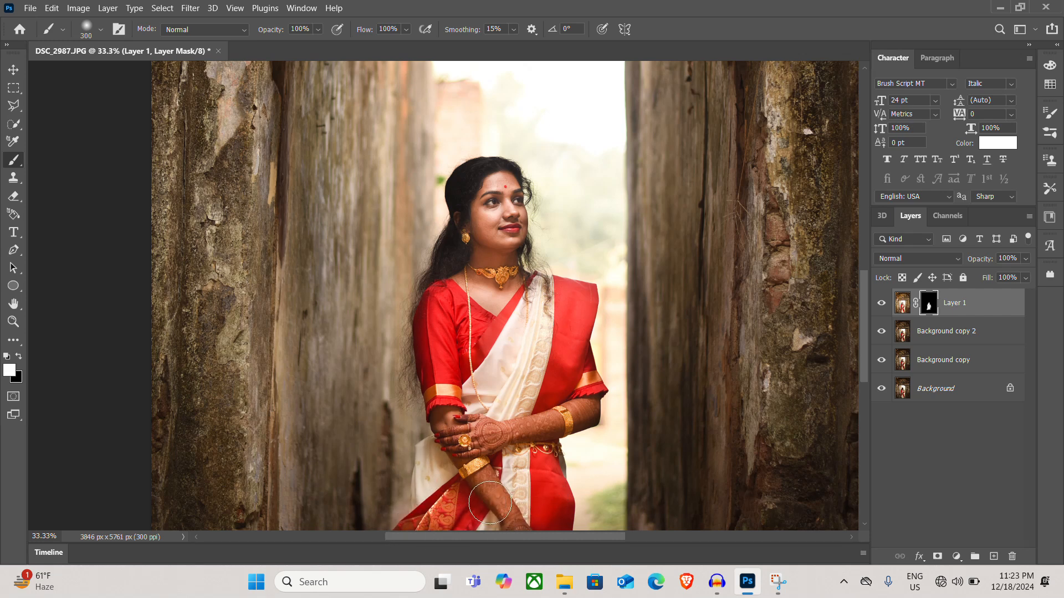
Examine the masked brightening on the woman's lower saree, her face and the photo as a whole
scroll(481, 505, "down", 2)
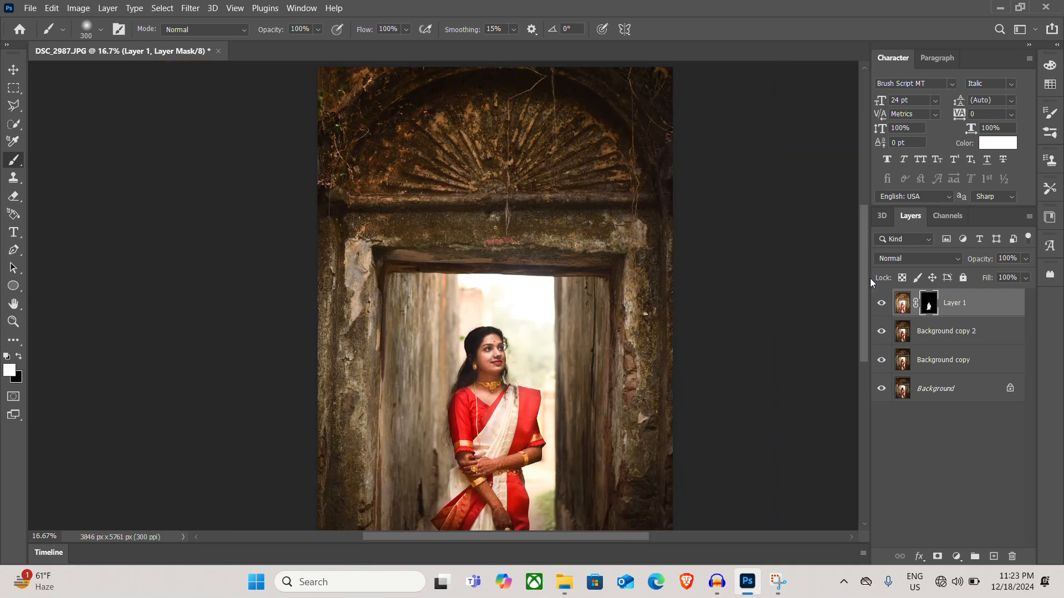
left_click_drag(863, 286, 867, 363)
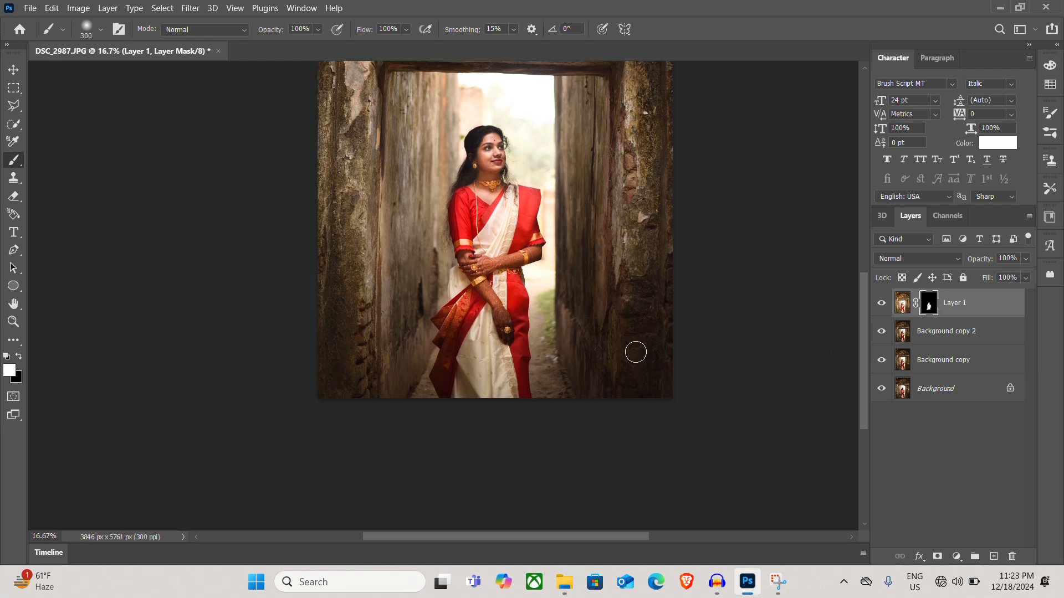
scroll(469, 283, "up", 1)
scroll(471, 283, "up", 1)
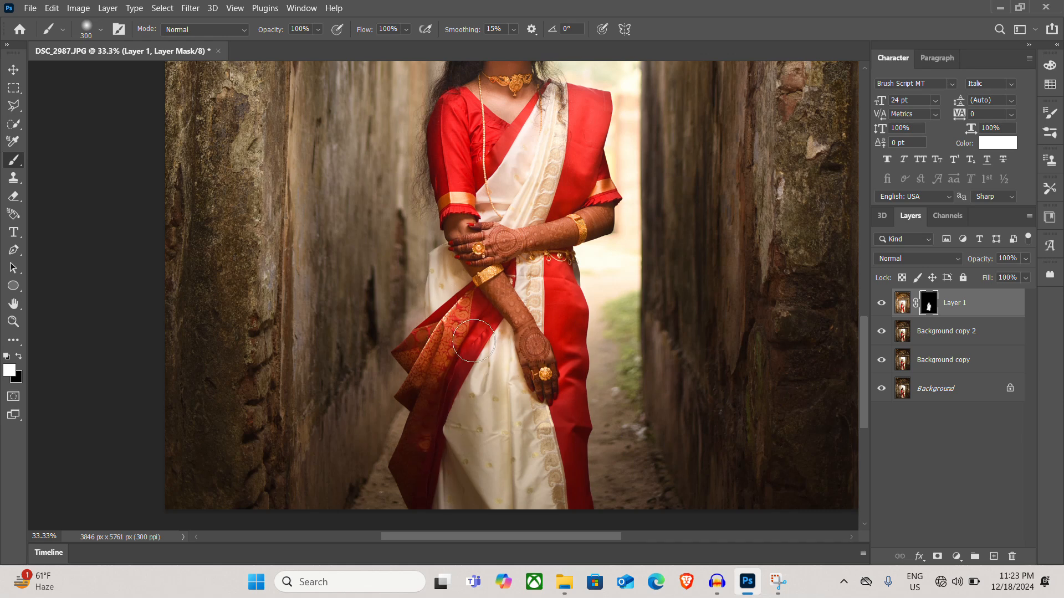
scroll(497, 432, "up", 2)
scroll(498, 432, "down", 2)
scroll(519, 152, "up", 1)
scroll(519, 153, "down", 3)
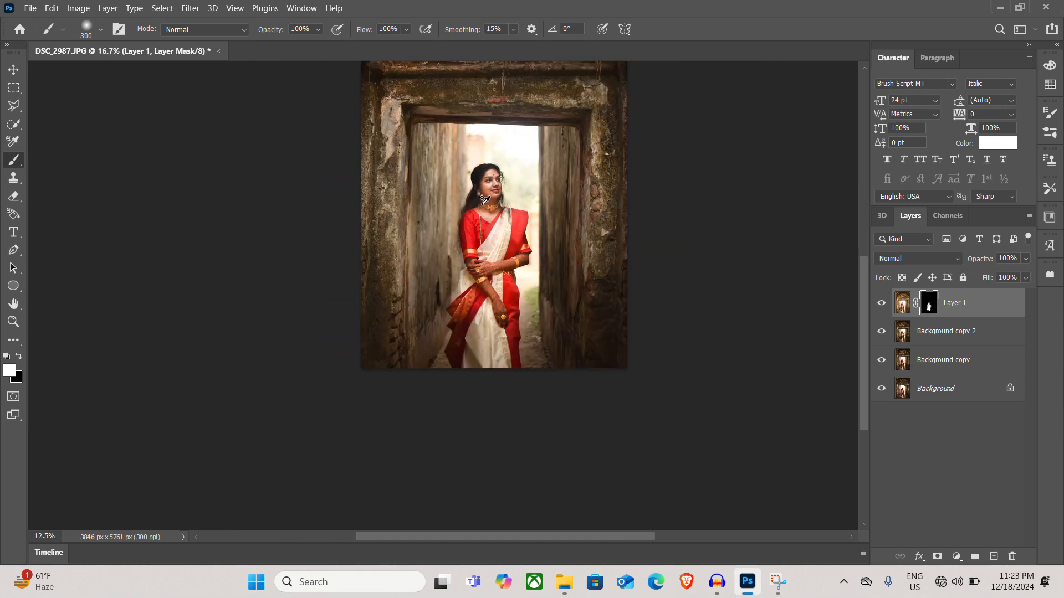
scroll(483, 199, "up", 2)
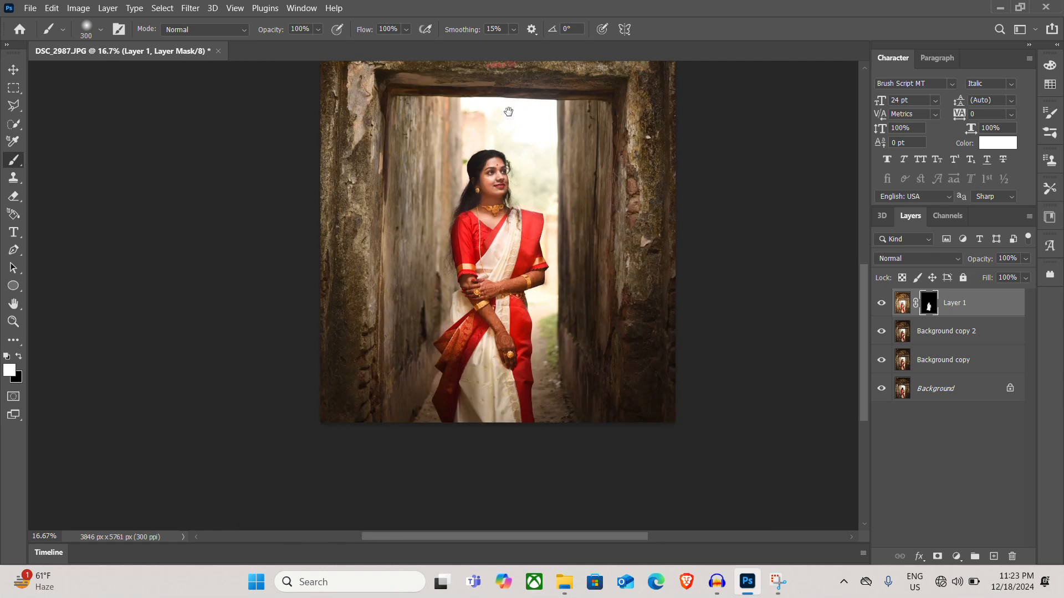
scroll(509, 111, "up", 3)
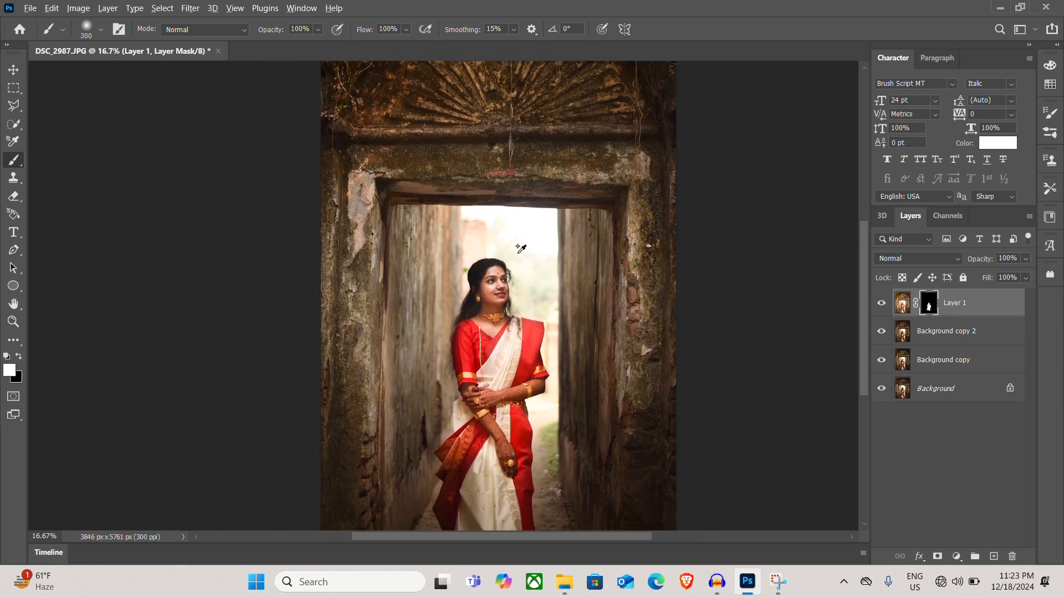
scroll(518, 254, "down", 1)
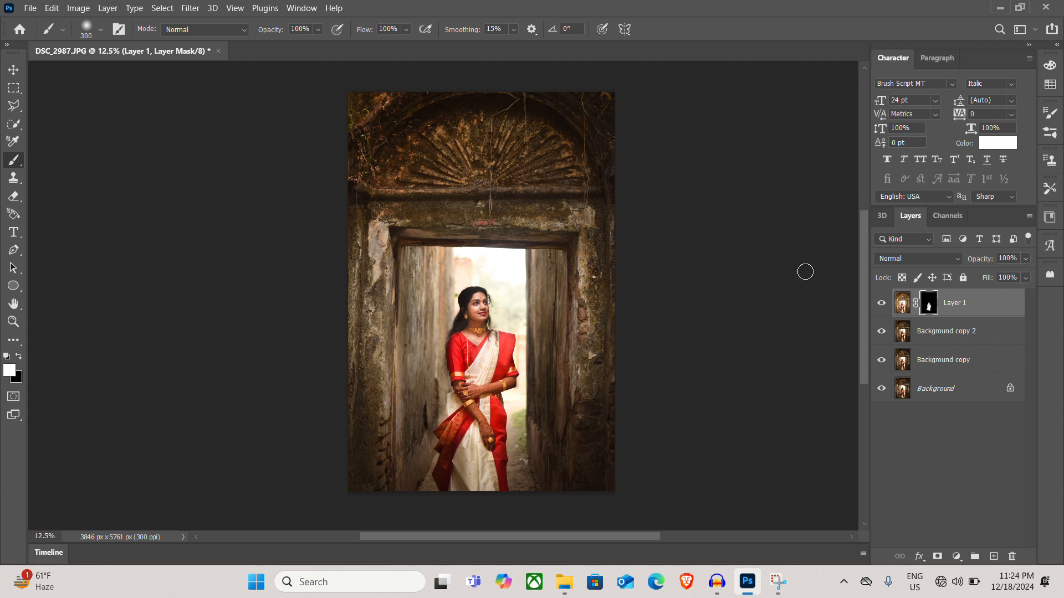
Merge all visible layers into a new layer above Layer 1, and duplicate that merged layer
key("v")
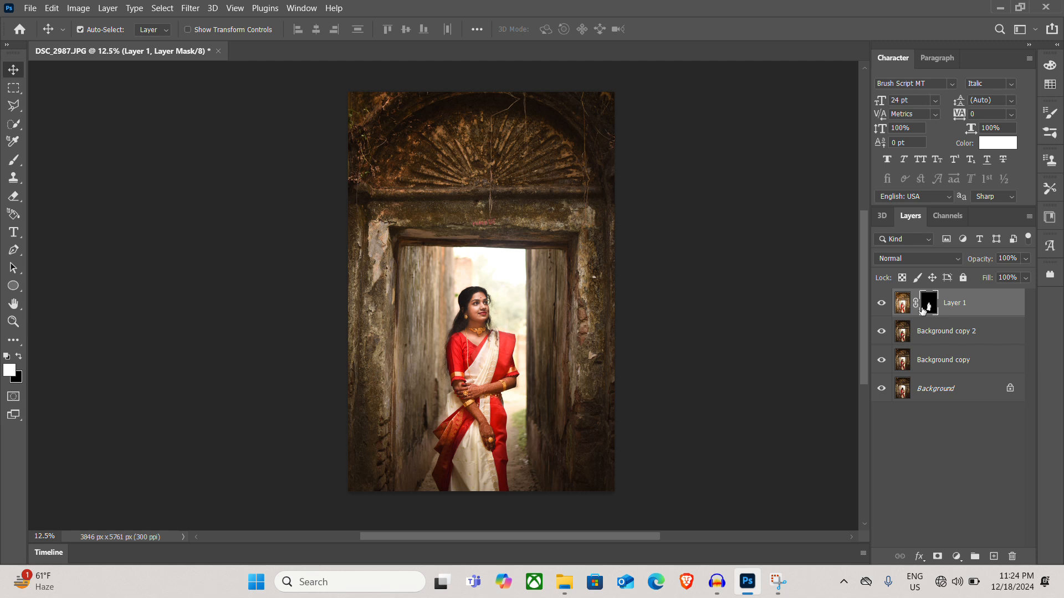
key("ctrl")
key("ctrl+alt+shift+e")
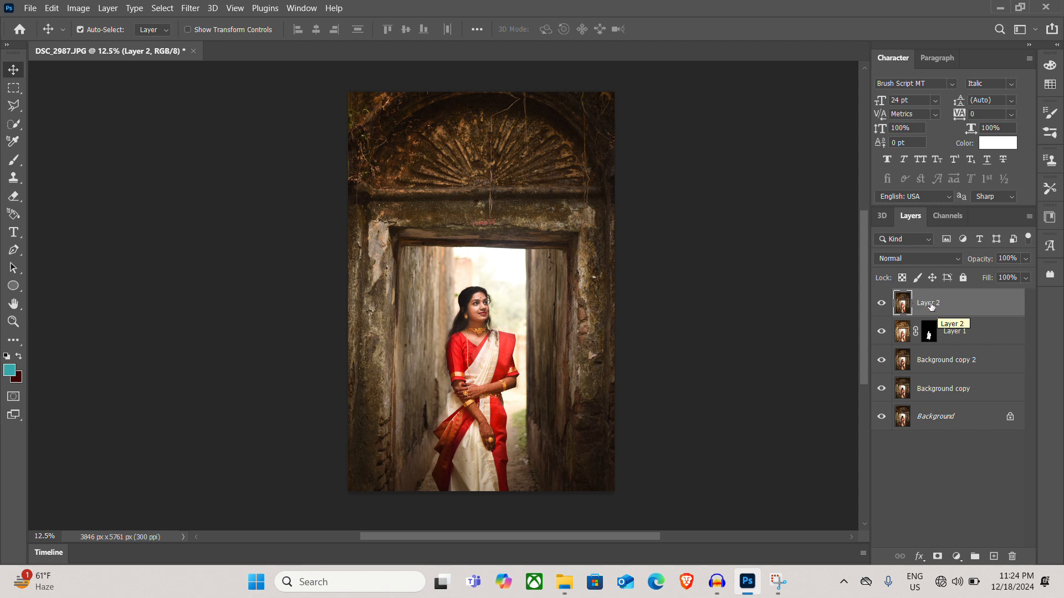
key("ctrl")
key("ctrl+j")
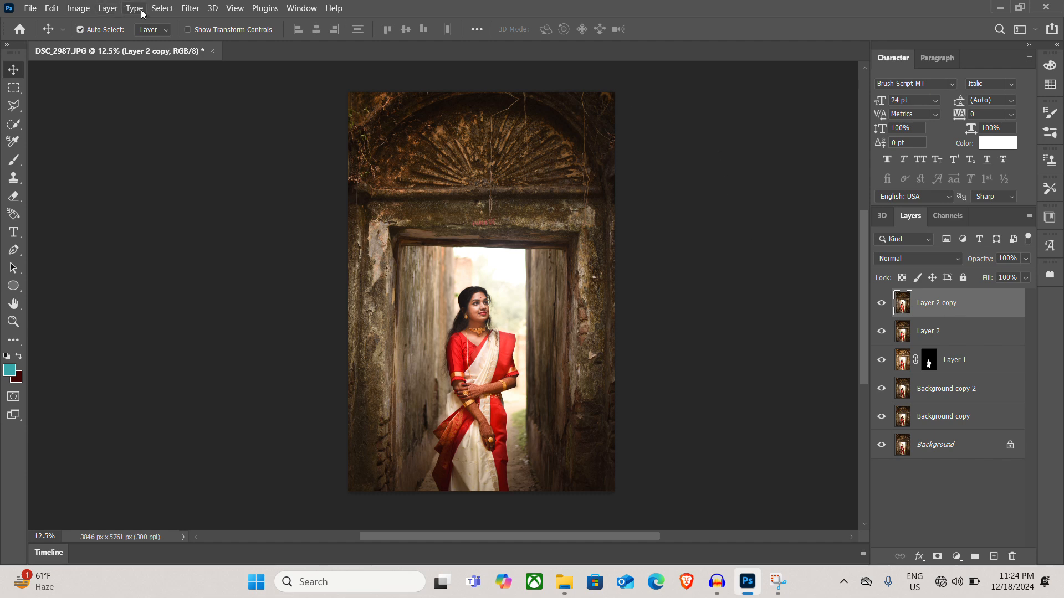
Open the Photo-Toolbox SkinFiner filter for the duplicated merged layer
left_click(197, 9)
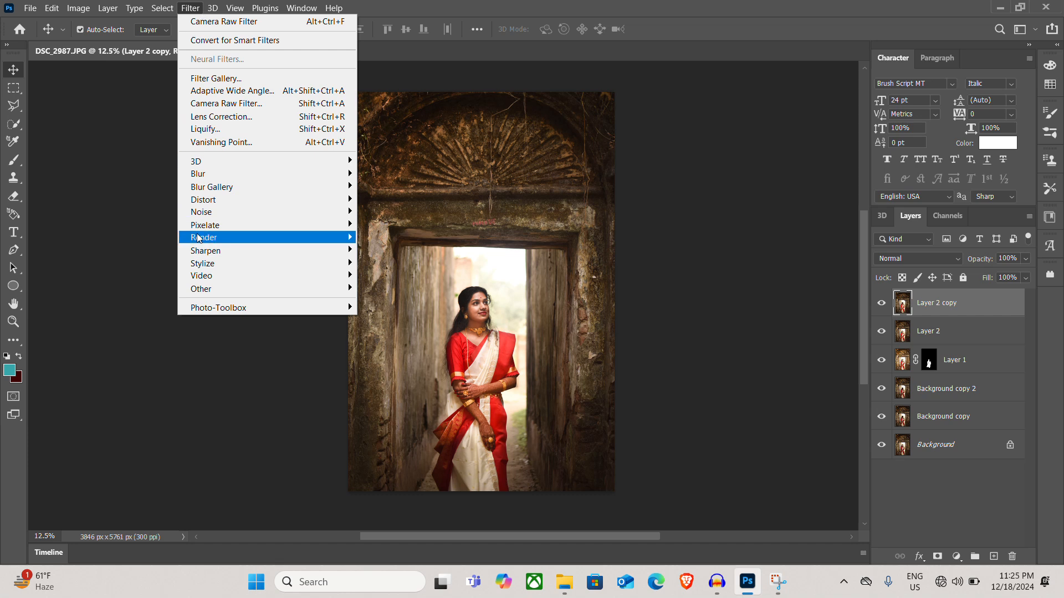
mouse_move(219, 304)
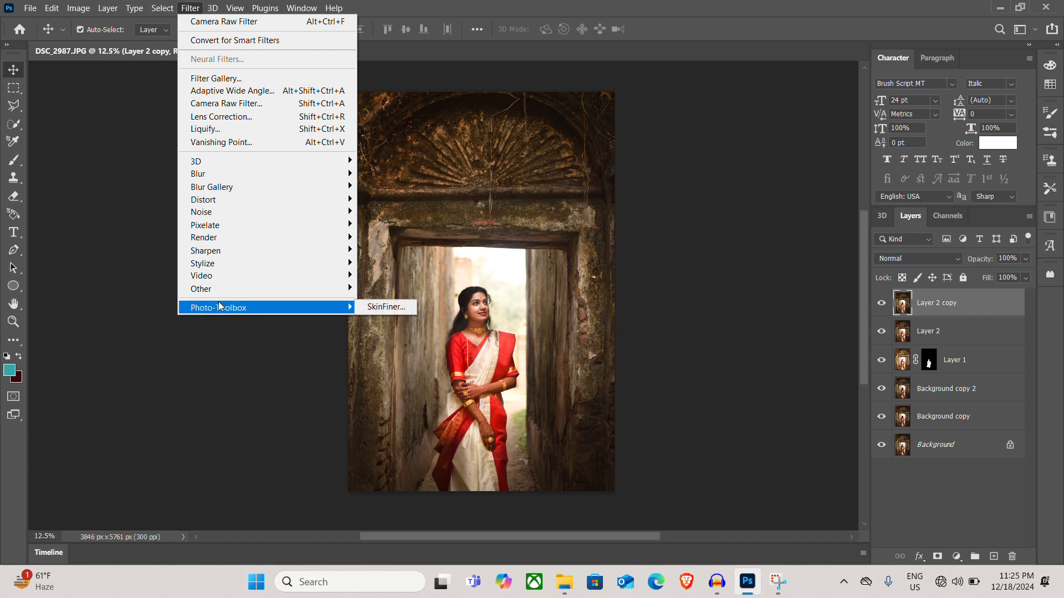
left_click(387, 307)
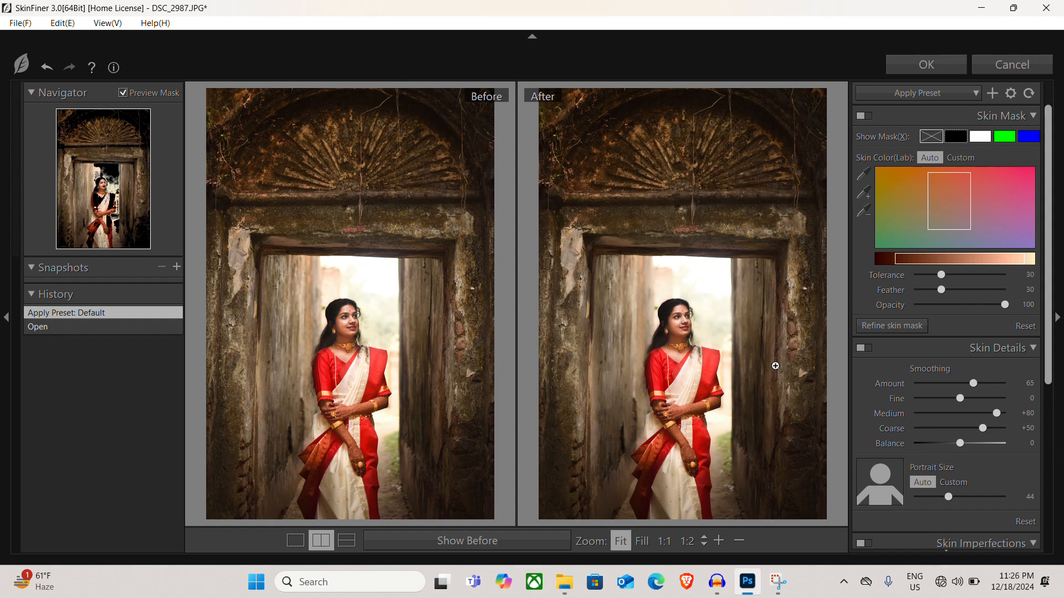
Exclude the pale background beside the woman's face and the passage wall colour from the SkinFiner skin mask
left_click(863, 195)
left_click(696, 320)
left_click(696, 317)
left_click(696, 317)
left_click(863, 212)
left_click(754, 290)
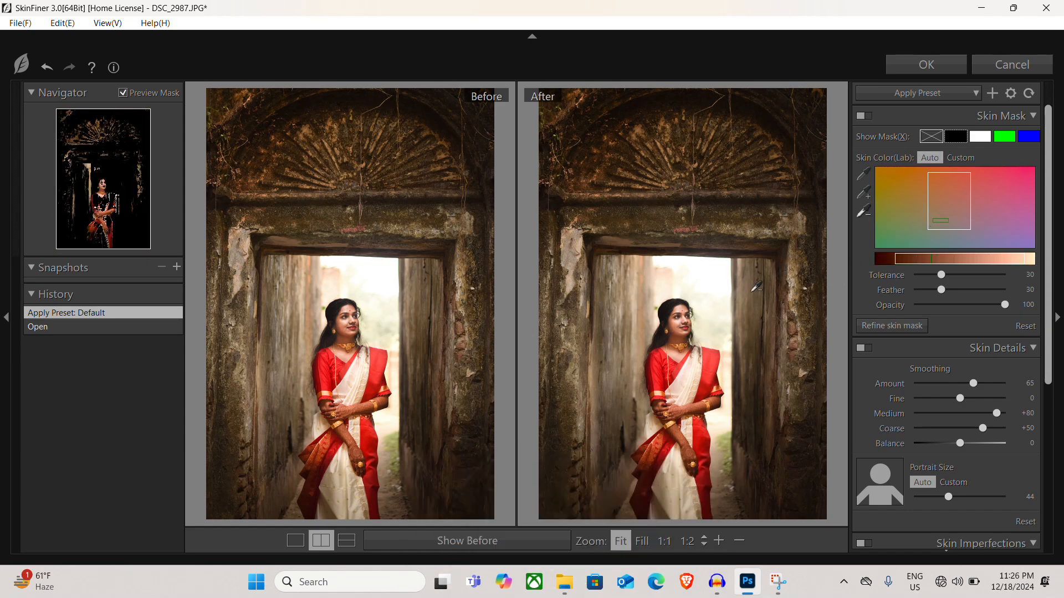
left_click(708, 310)
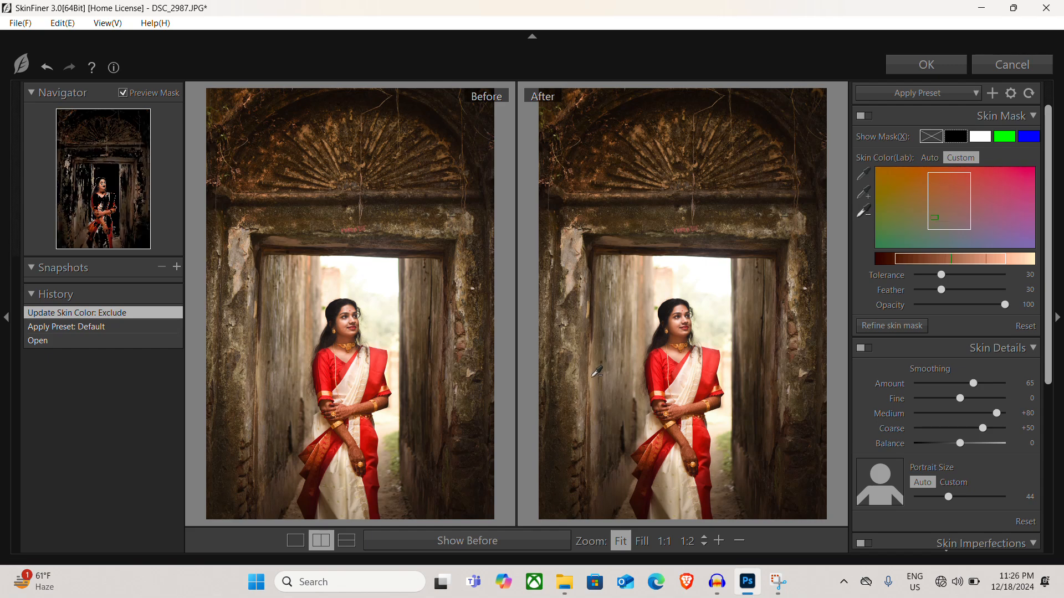
left_click(597, 372)
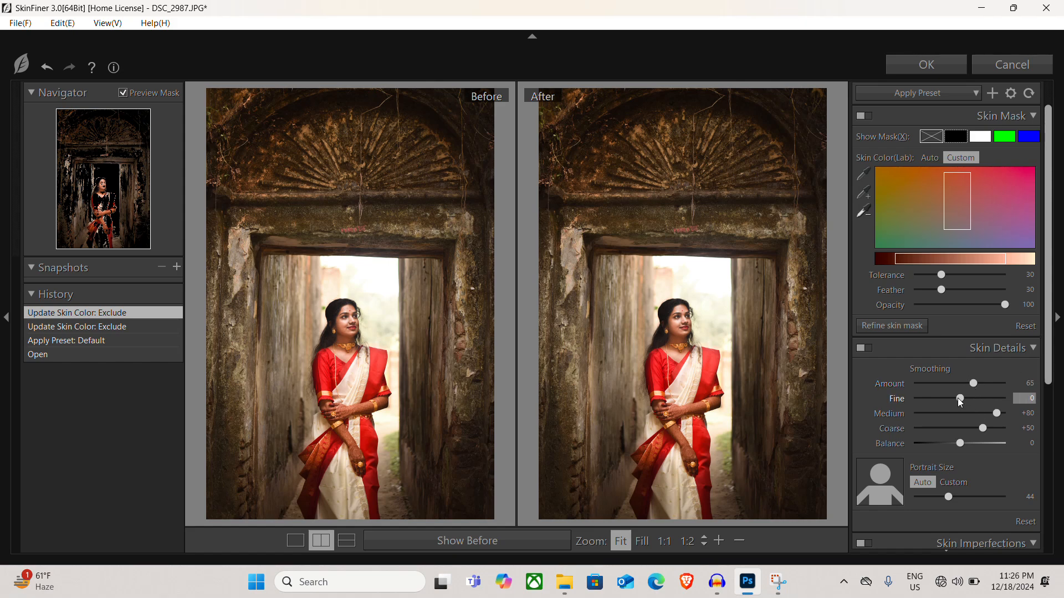
Set the skin smoothing to Fine +37 and Amount 69
mouse_move(960, 400)
left_mouse_down()
mouse_move(989, 398)
mouse_move(974, 397)
left_mouse_up()
left_click(981, 399)
double_click(974, 383)
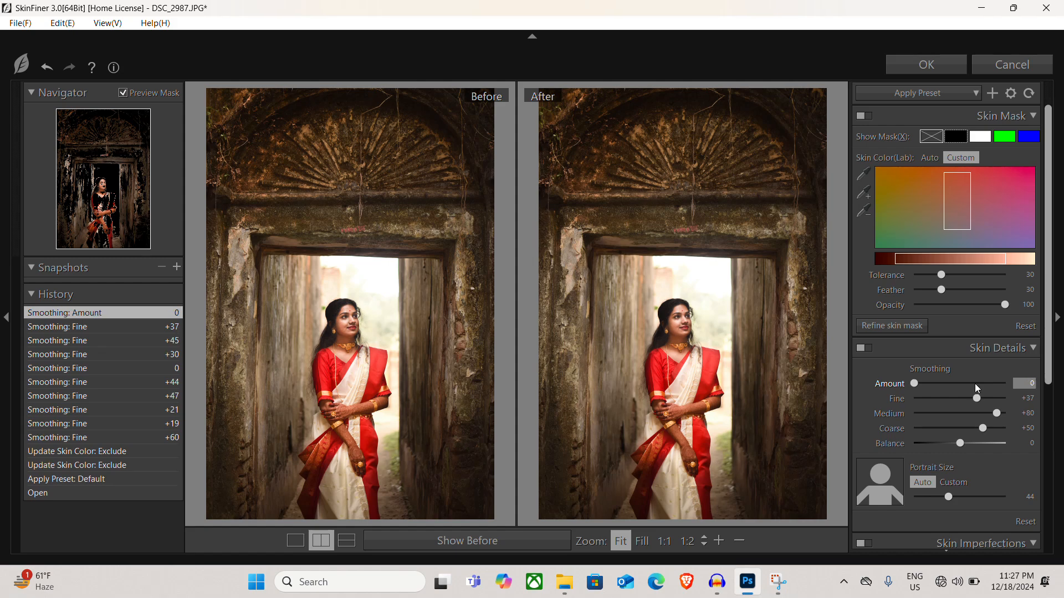
left_click(977, 383)
Compare the woman's face before and after smoothing at 1:1, and apply the SkinFiner settings to the layer
left_click(720, 304)
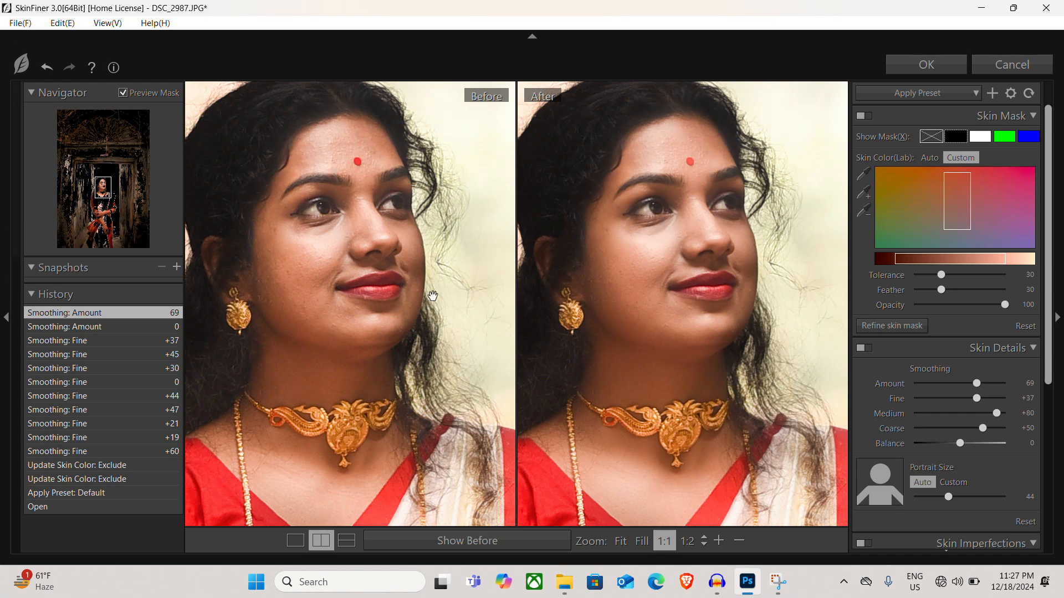
left_click_drag(390, 270, 399, 342)
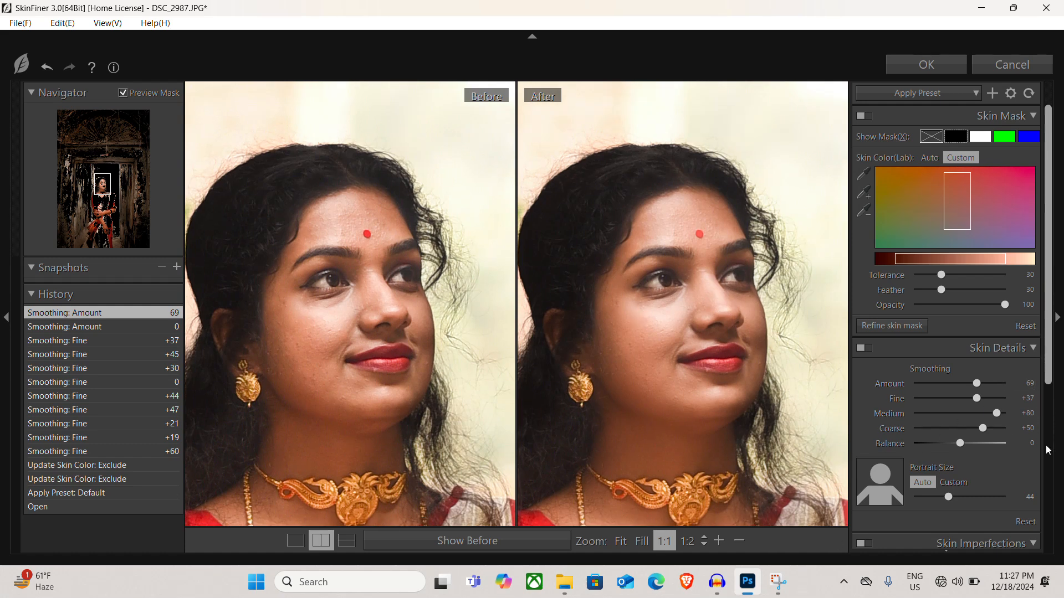
scroll(1011, 438, "down", 5)
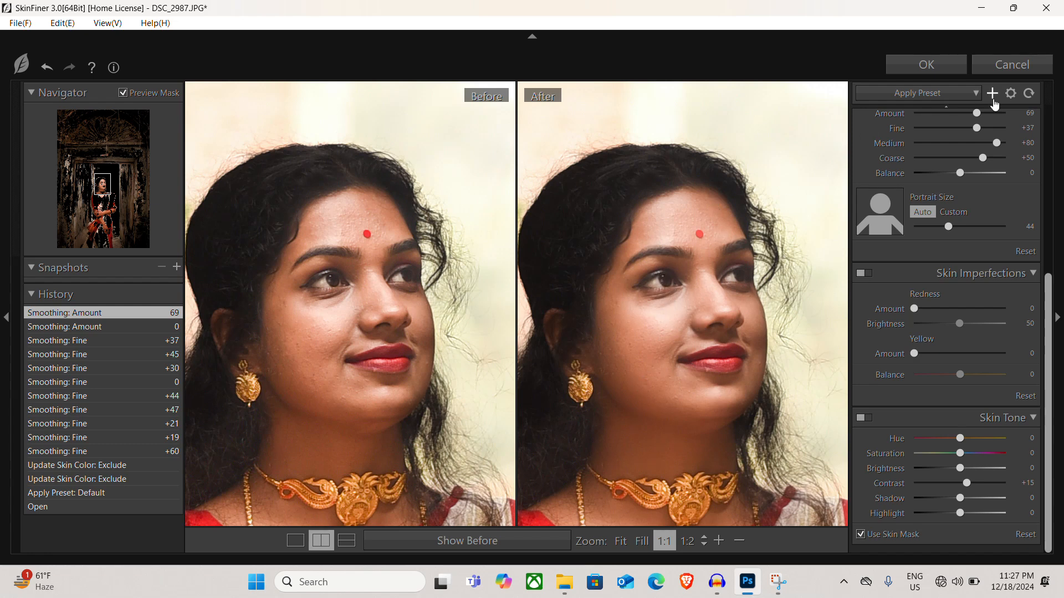
left_click(645, 321)
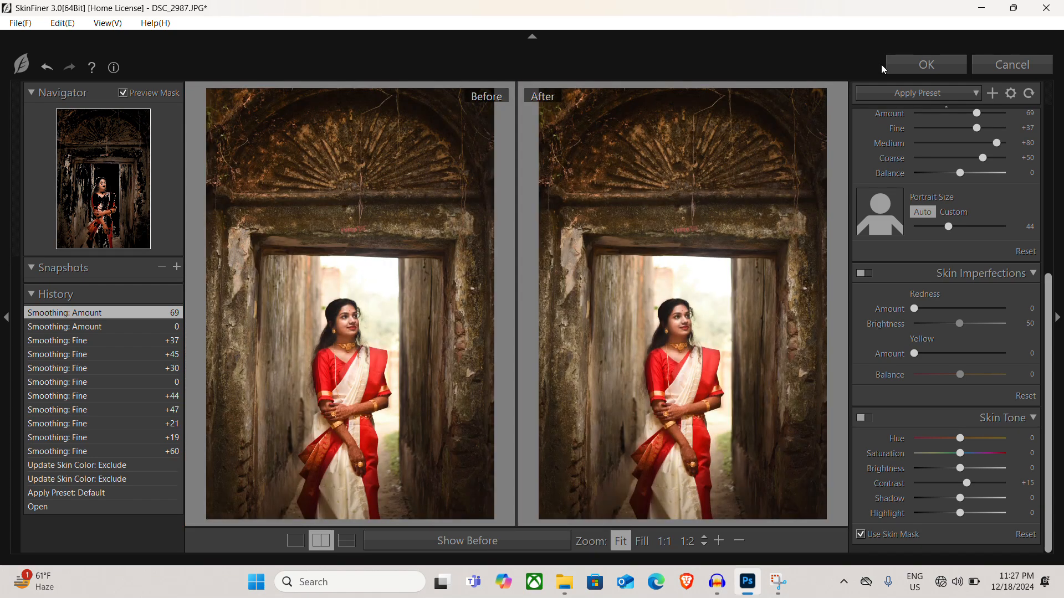
left_click(928, 67)
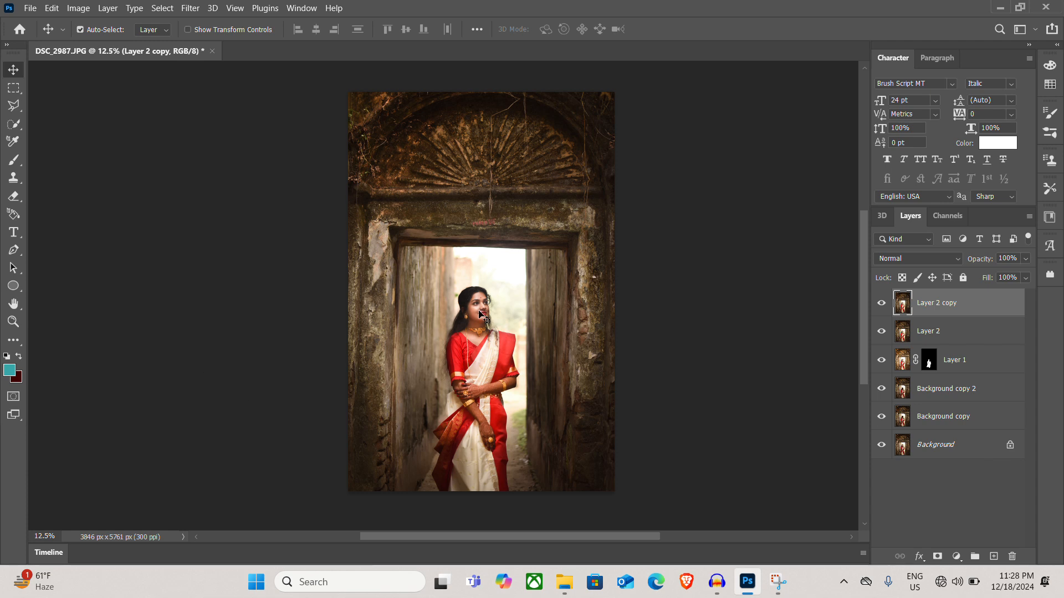
Examine the smoothed skin on the woman's face close up and in the full photo
key("alt")
scroll(479, 312, "up", 6)
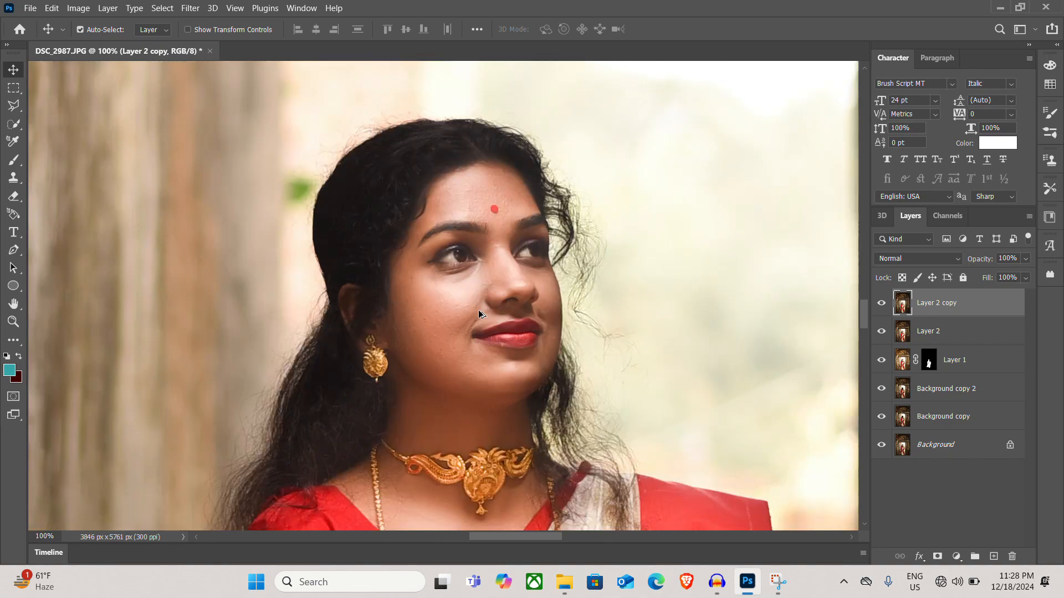
scroll(478, 310, "up", 2)
scroll(478, 310, "down", 2)
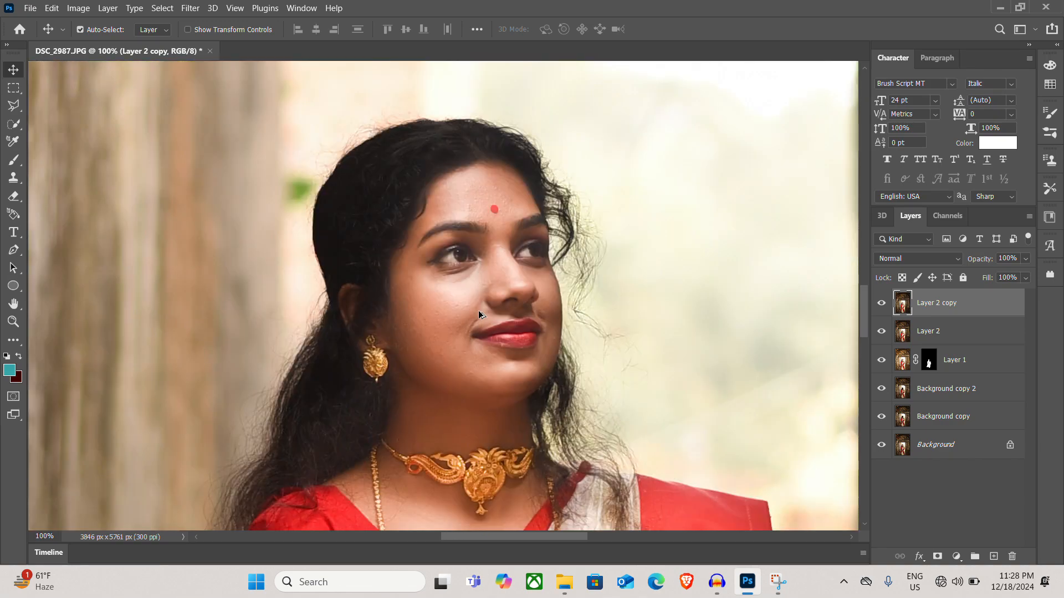
scroll(479, 313, "down", 7)
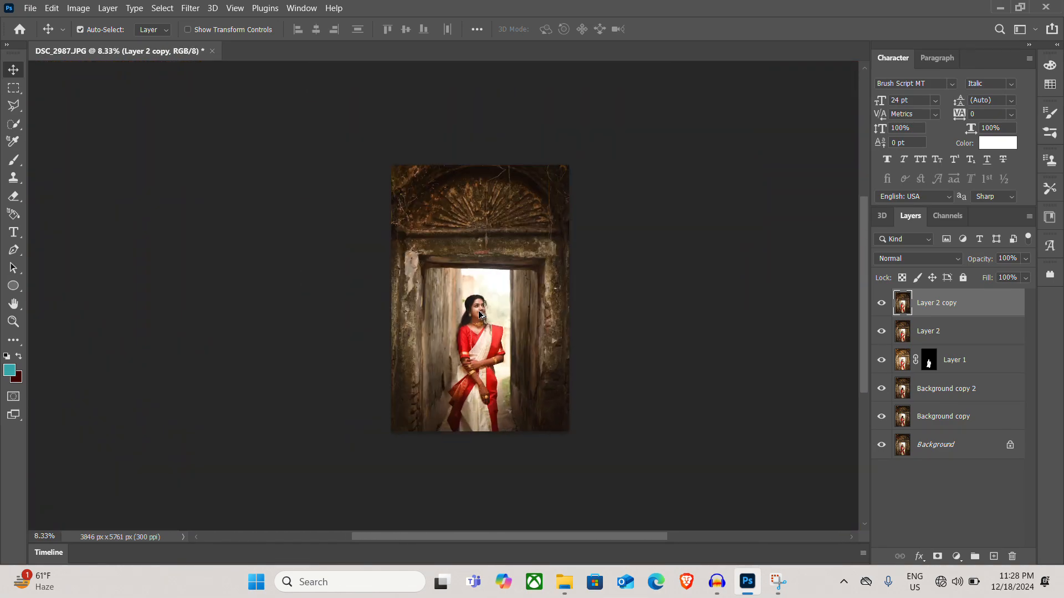
scroll(480, 315, "up", 1)
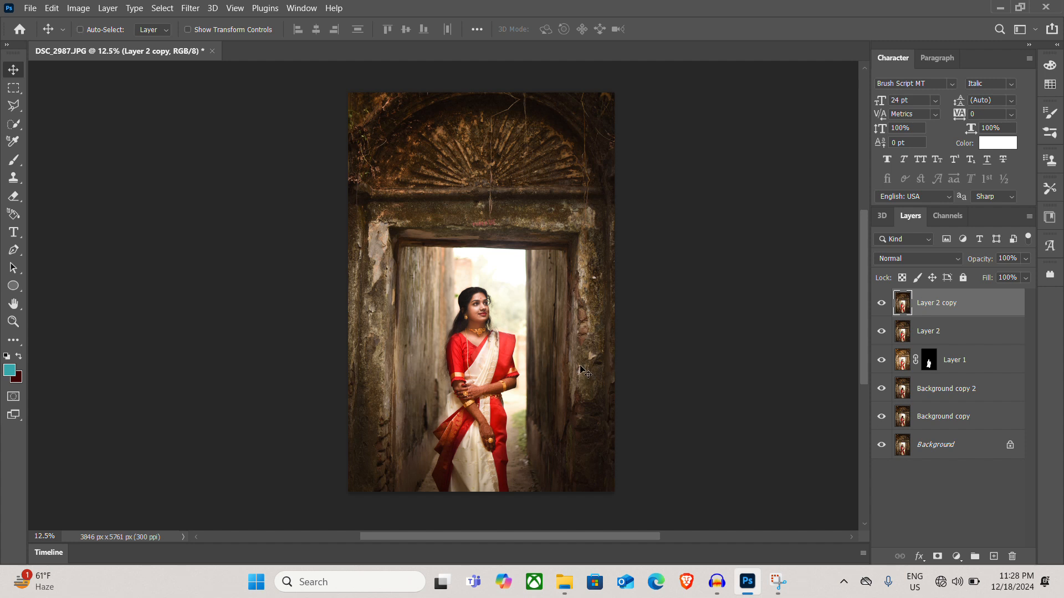
Duplicate Layer 2 copy and delete the duplicate
key("ctrl+j")
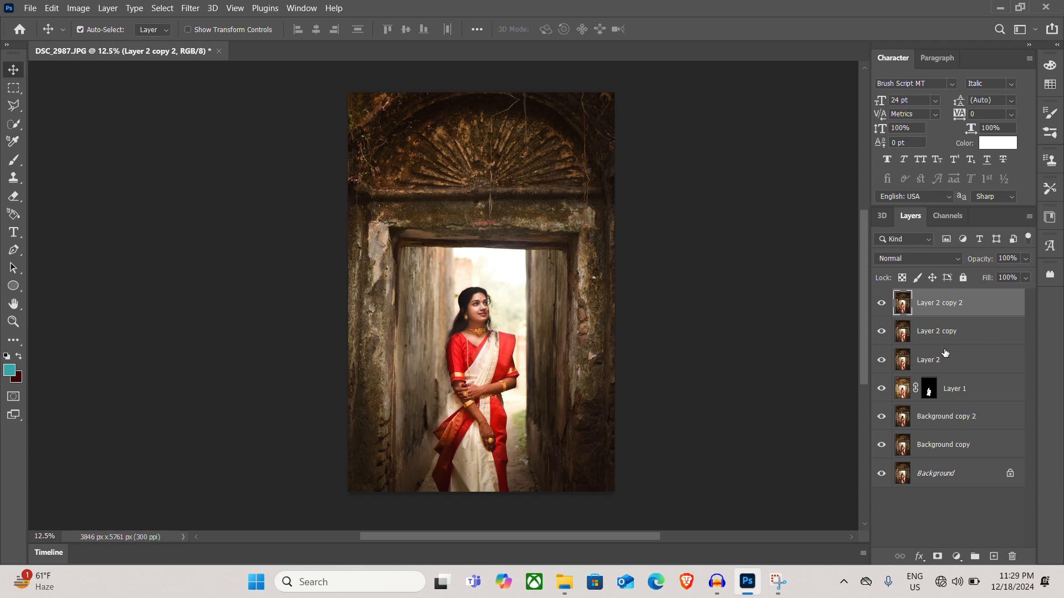
key("Delete")
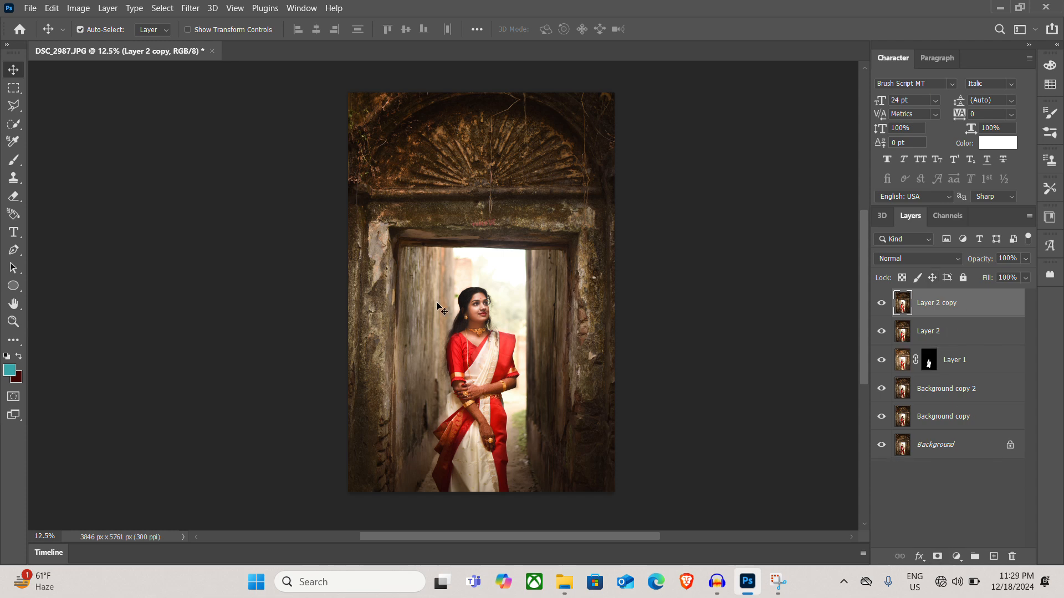
Try hiding Layer 2 copy with a black layer mask, inspect the woman's facial skin, and remove the mask
scroll(474, 306, "up", 2)
scroll(474, 304, "up", 4)
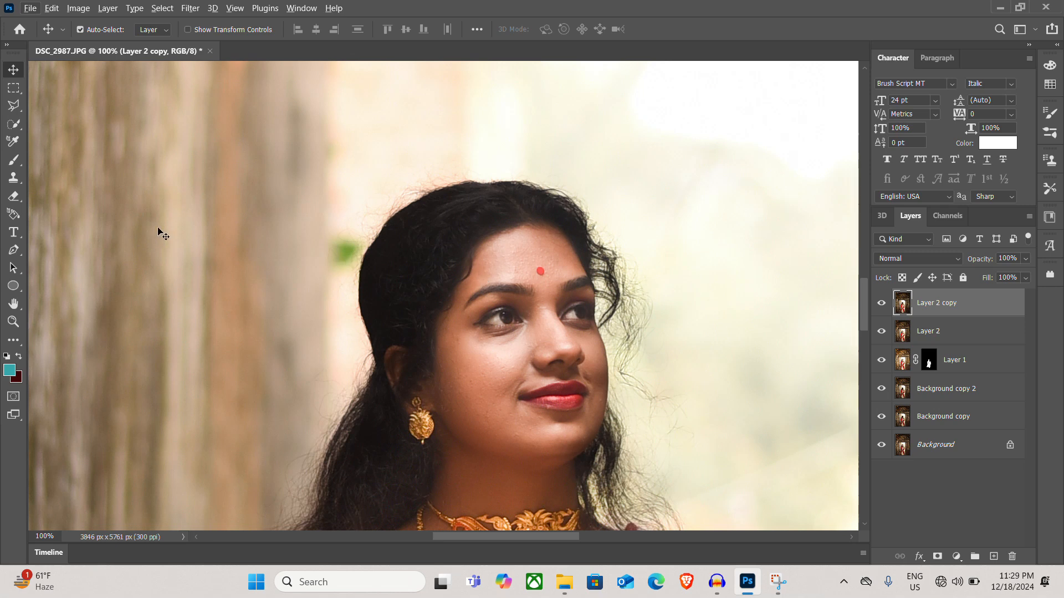
left_click(938, 556, "alt")
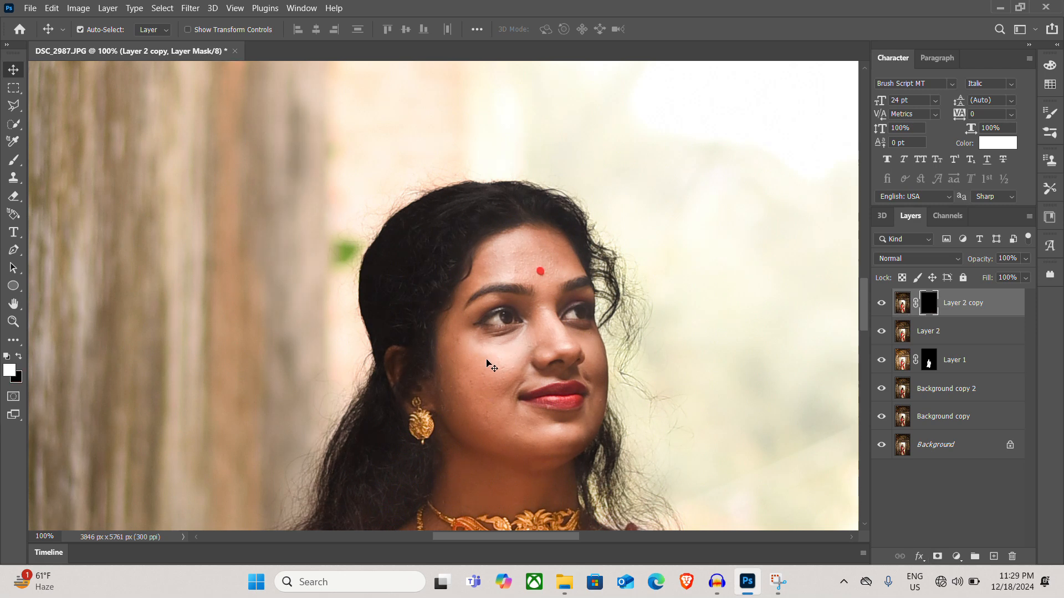
scroll(487, 361, "up", 5)
scroll(541, 253, "down", 5)
scroll(624, 175, "up", 2)
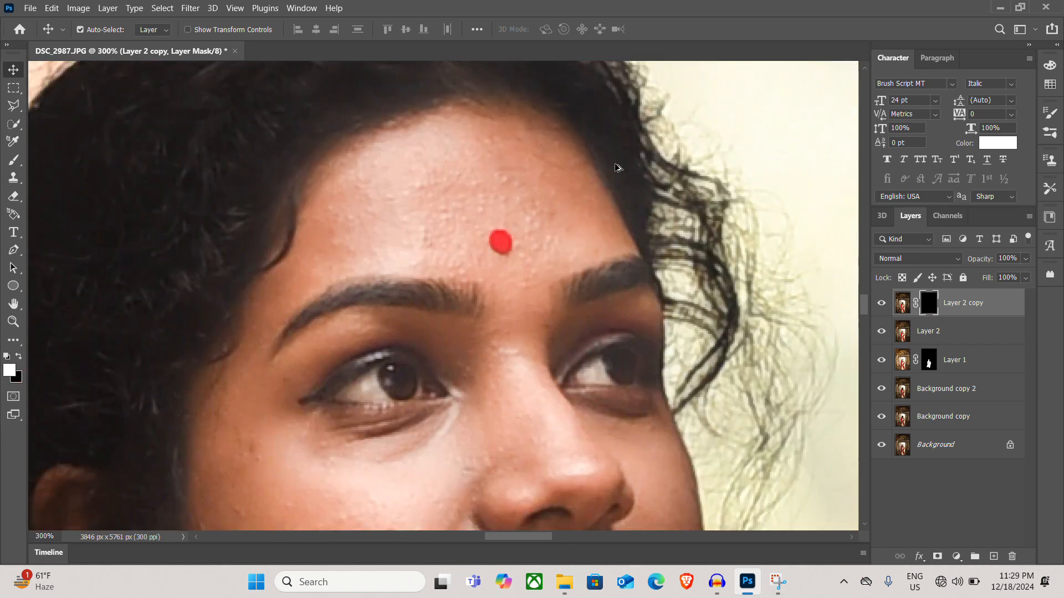
scroll(621, 169, "down", 1)
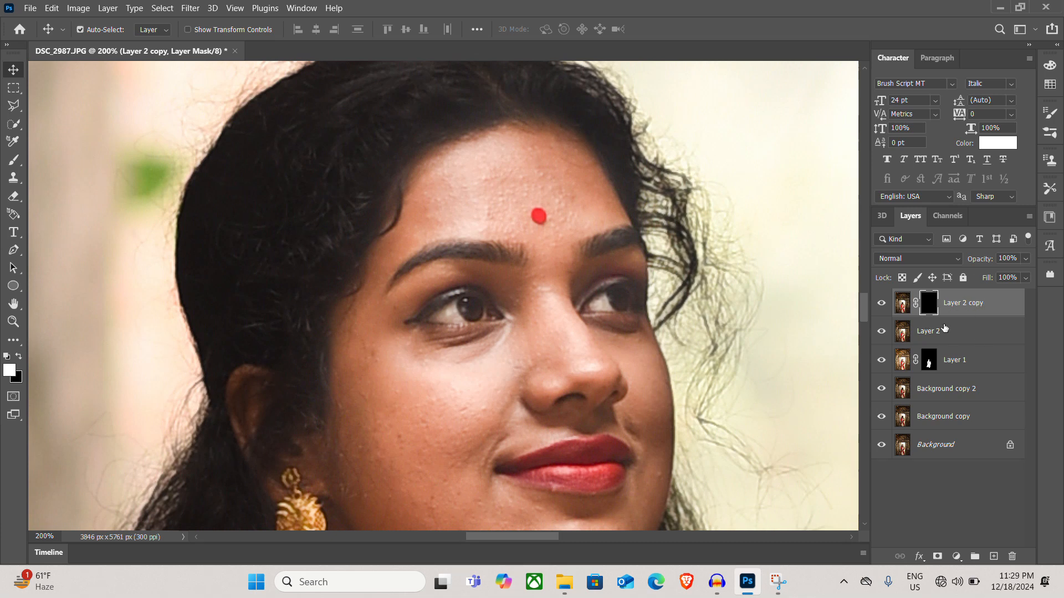
key("ctrl")
key("Delete")
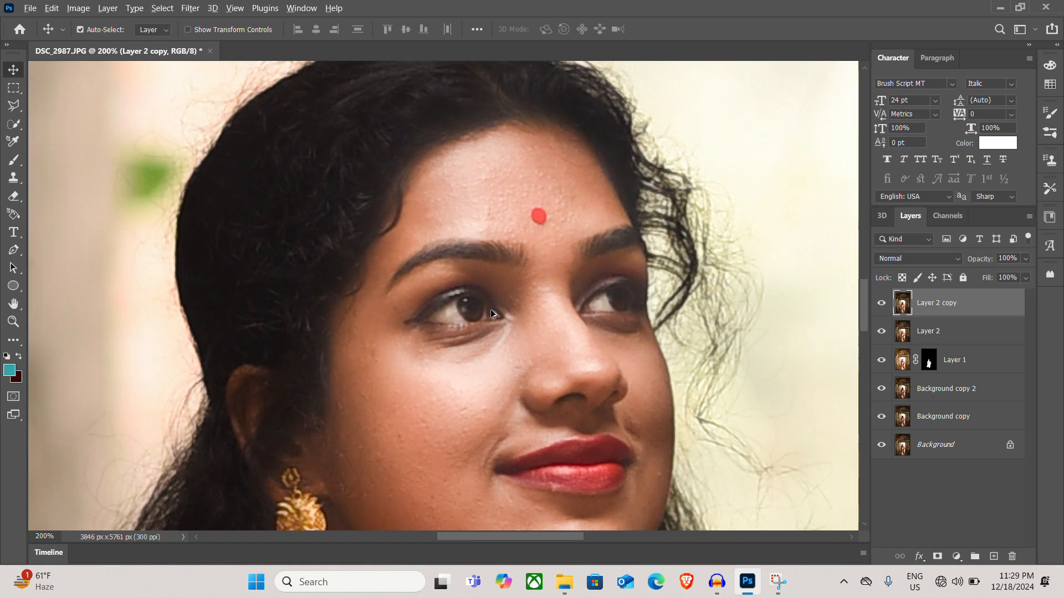
Duplicate the smoothed Layer 2 copy on top of the layer stack
scroll(491, 314, "down", 2)
scroll(491, 314, "down", 5)
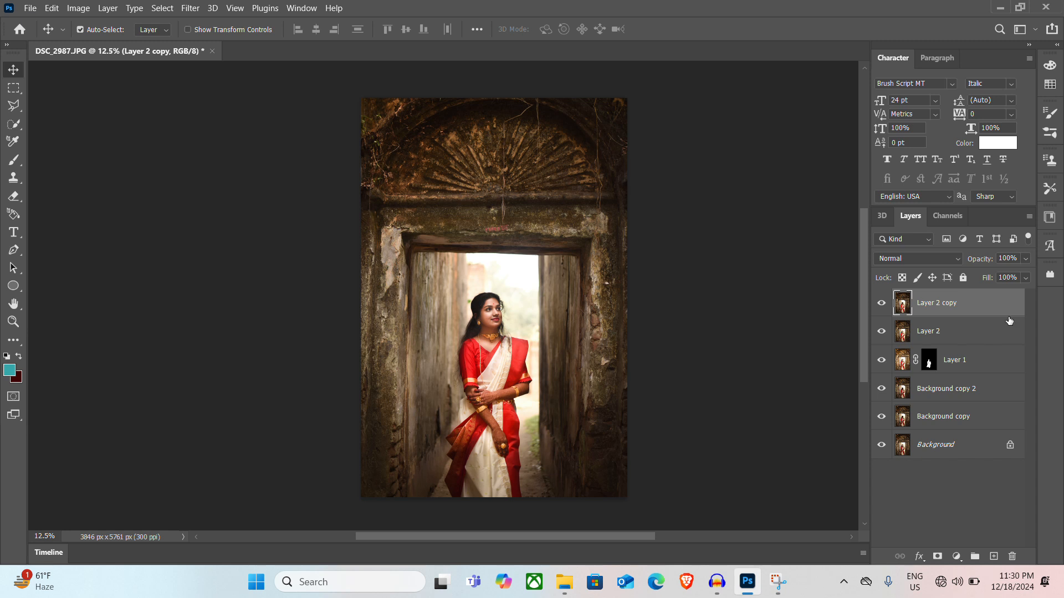
key("ctrl+j")
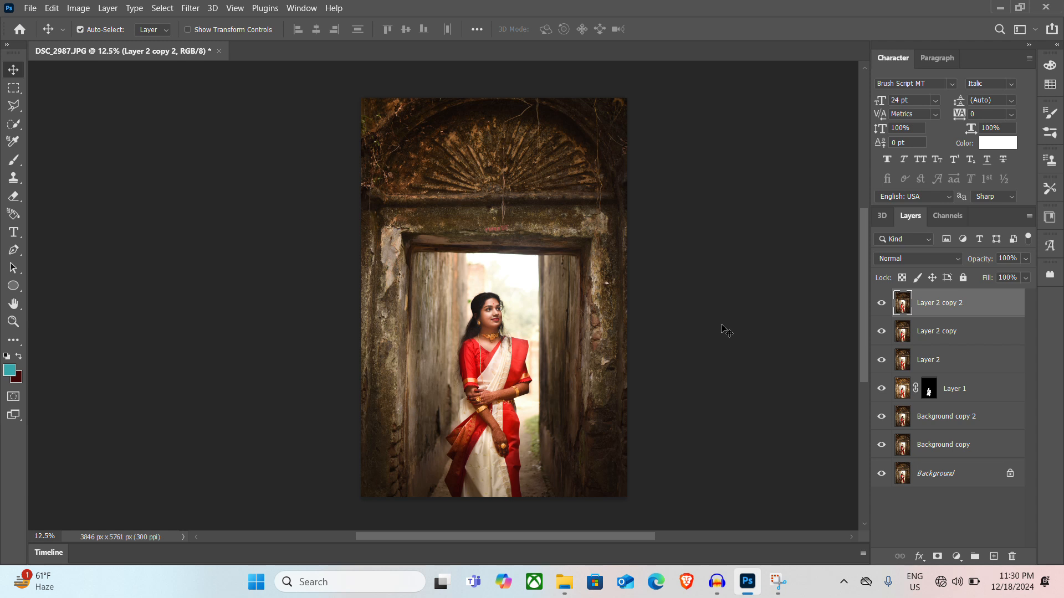
Open Layer 2 copy 2 in the Camera Raw Filter and set Temperature +6, Contrast +12, Texture +5 and Clarity +5
key("ctrl")
key("ctrl+shift+a")
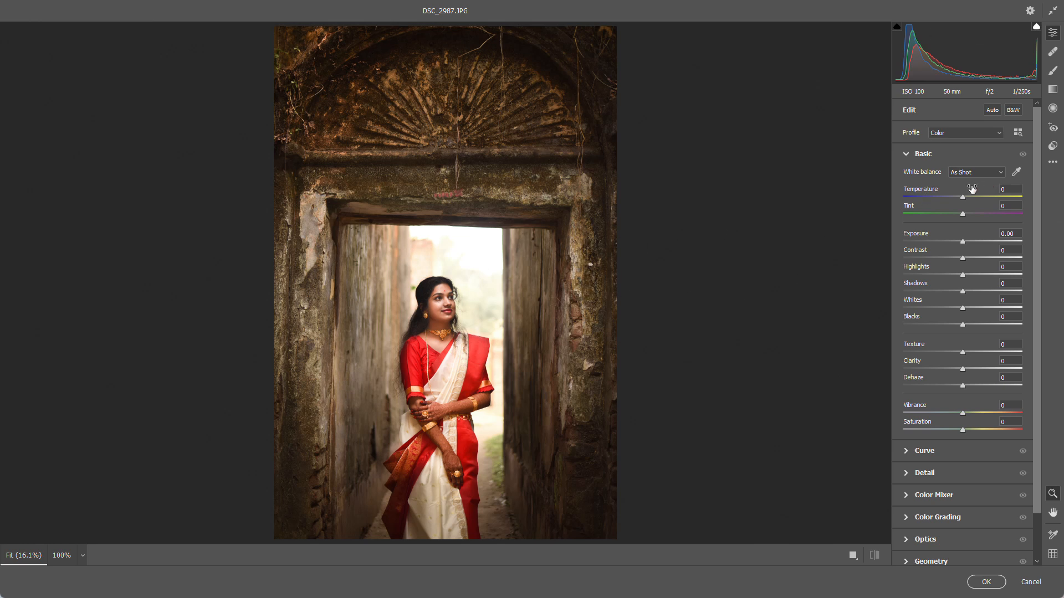
left_click_drag(972, 189, 978, 190)
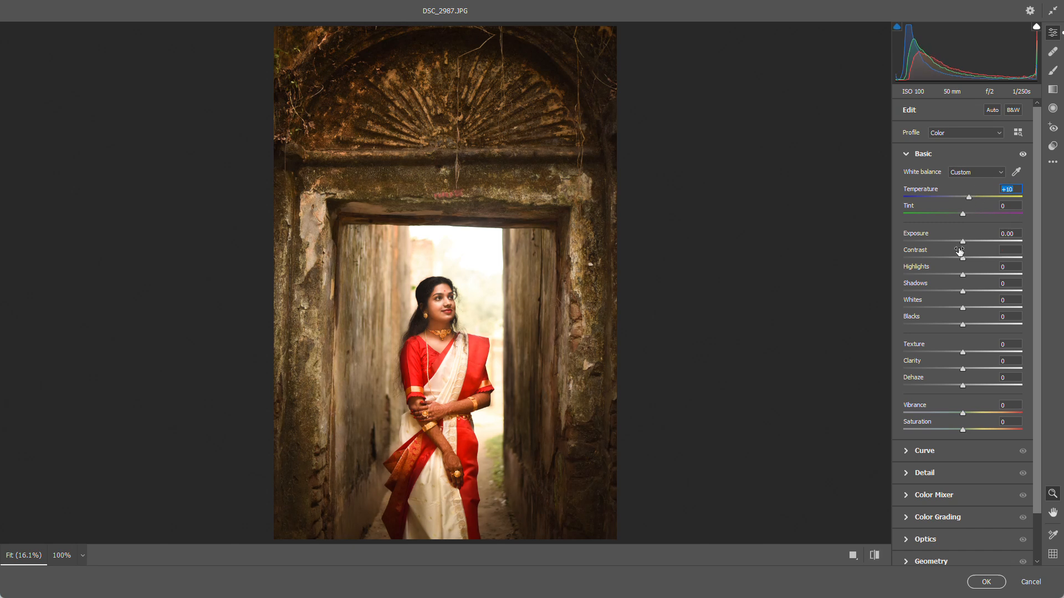
left_click_drag(959, 251, 967, 253)
left_click_drag(984, 191, 981, 194)
scroll(920, 452, "down", 1)
scroll(920, 452, "down", 1)
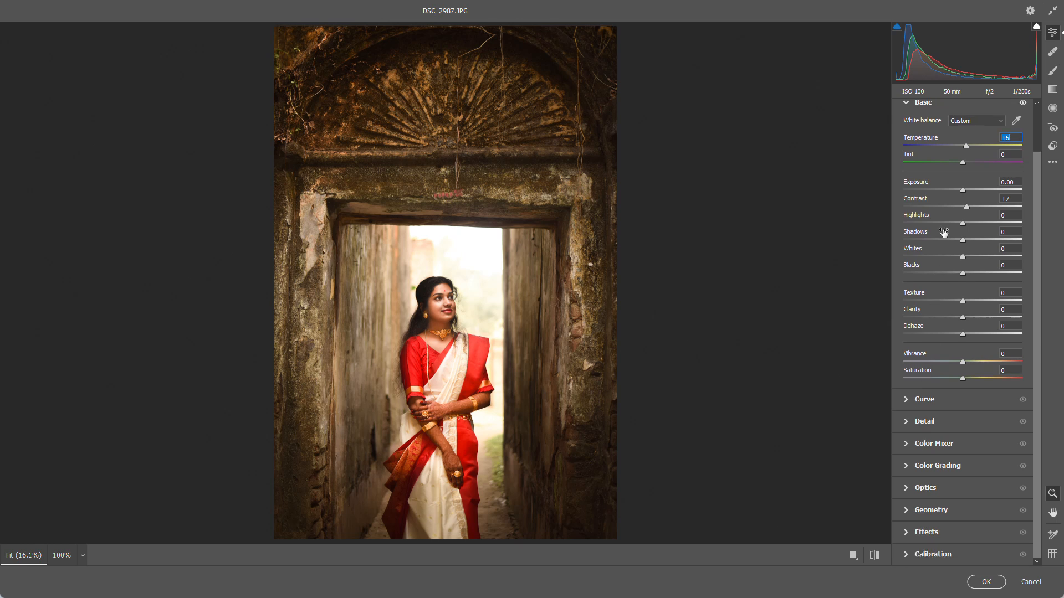
left_click_drag(943, 198, 948, 198)
left_click_drag(931, 309, 934, 310)
Try desaturating the oranges in the Color Mixer and undo the change
left_click(905, 448)
left_click(906, 448)
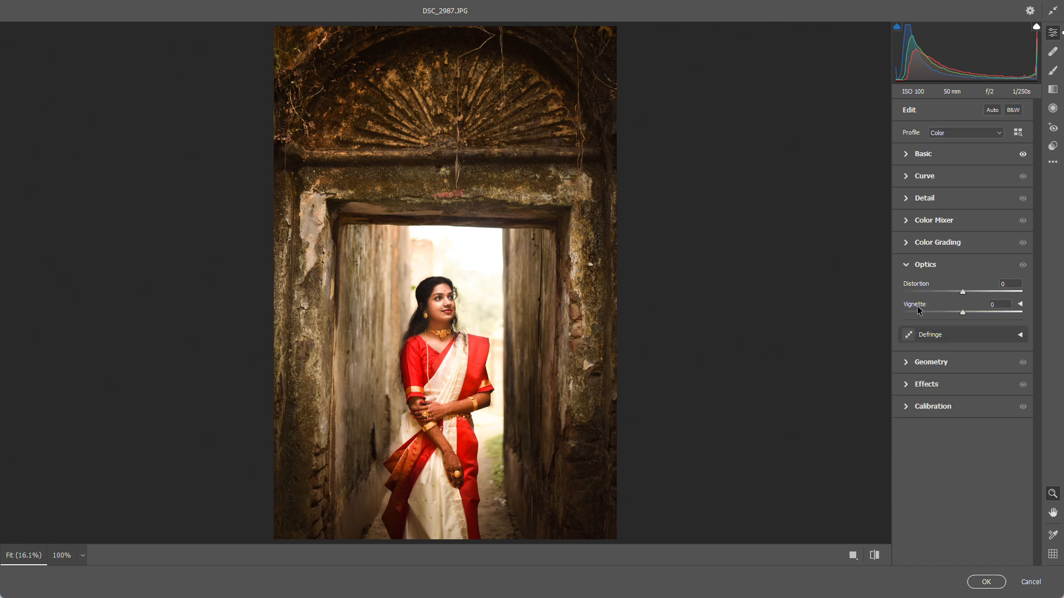
left_click(906, 222)
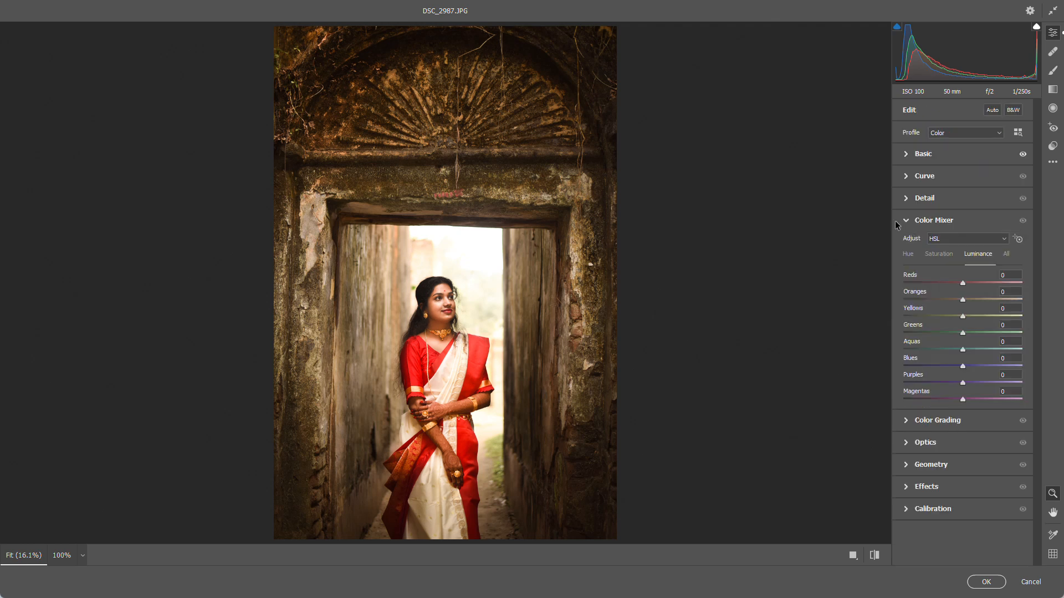
left_click(909, 257)
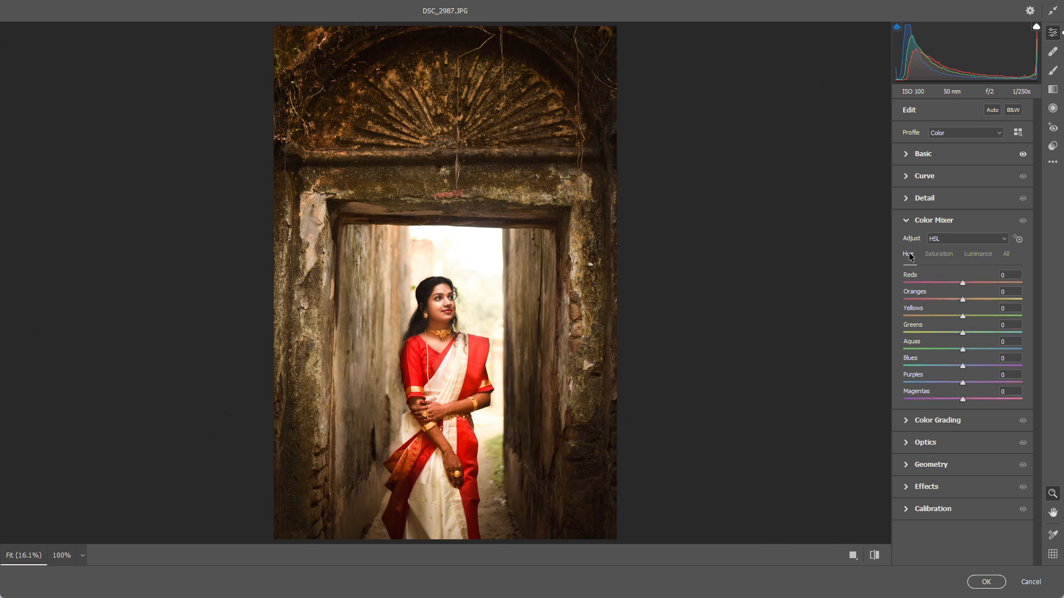
left_click(940, 252)
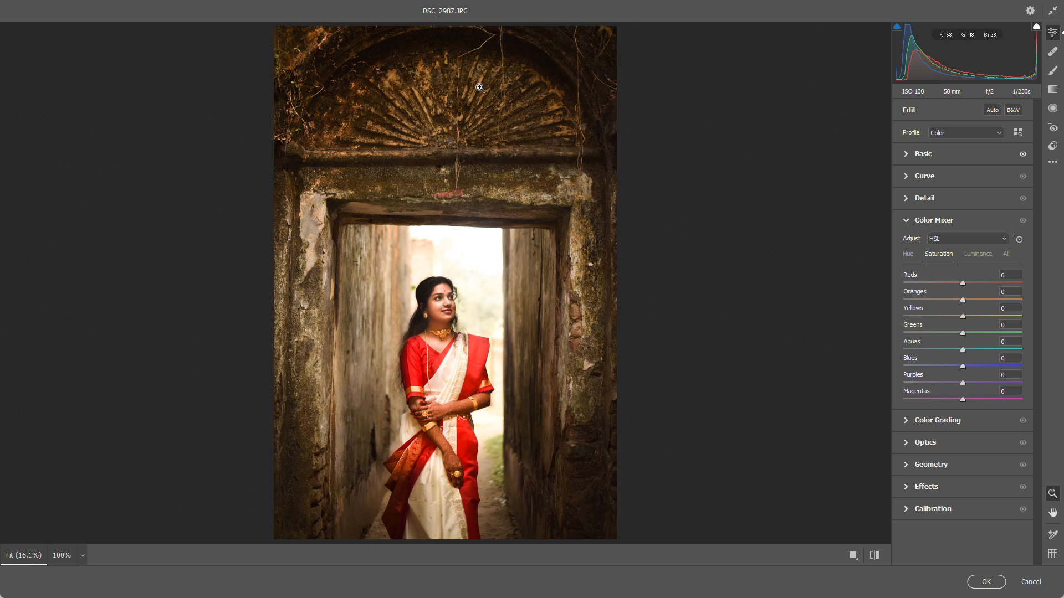
left_click_drag(945, 297, 857, 308)
key("ctrl+z")
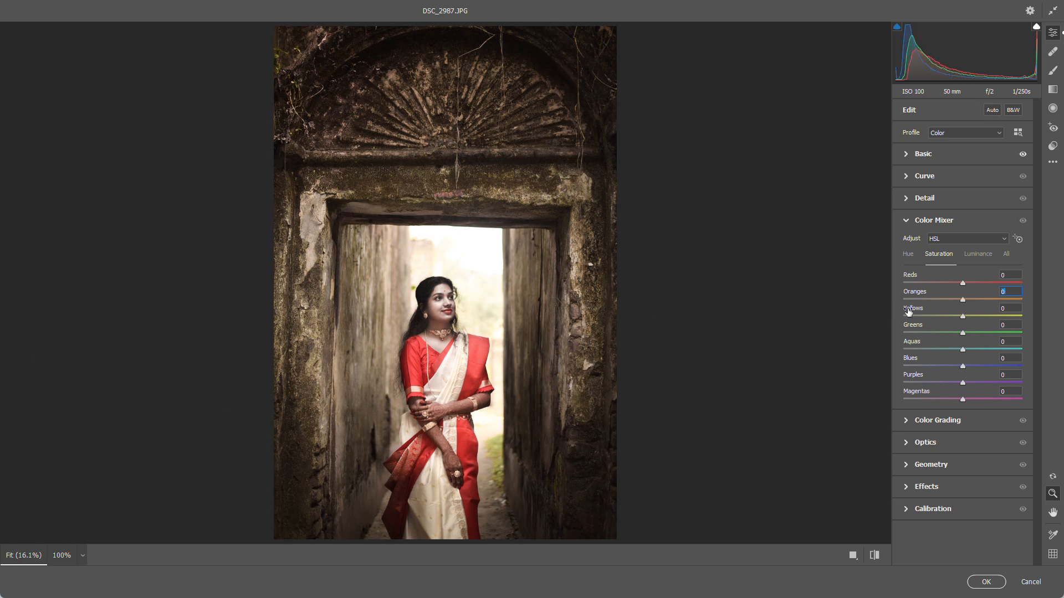
left_click(911, 222)
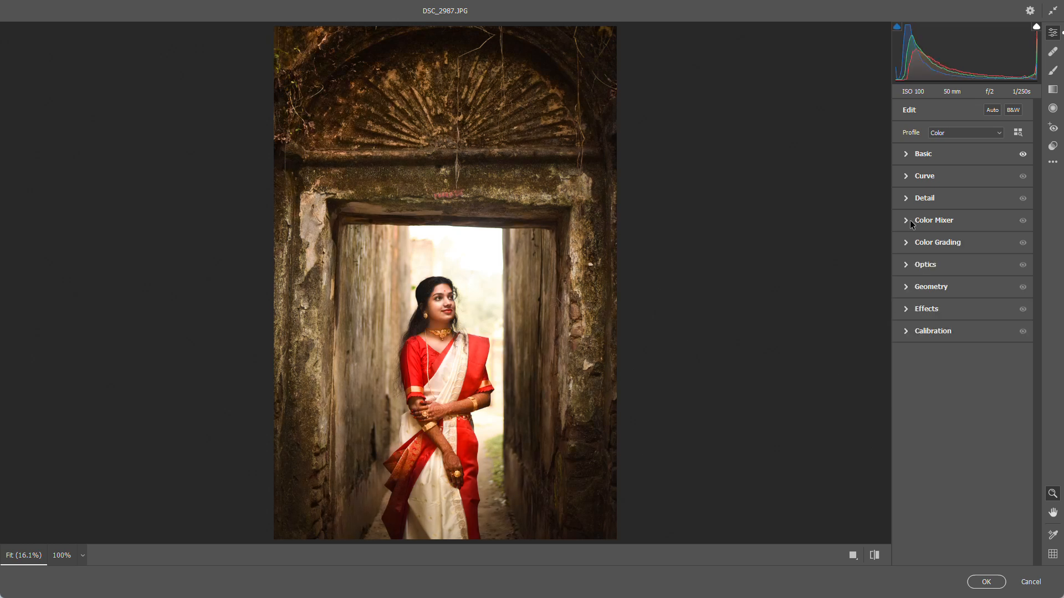
Add a dark edge vignette with Vignetting at -43 and Feather at 100
left_click(907, 314)
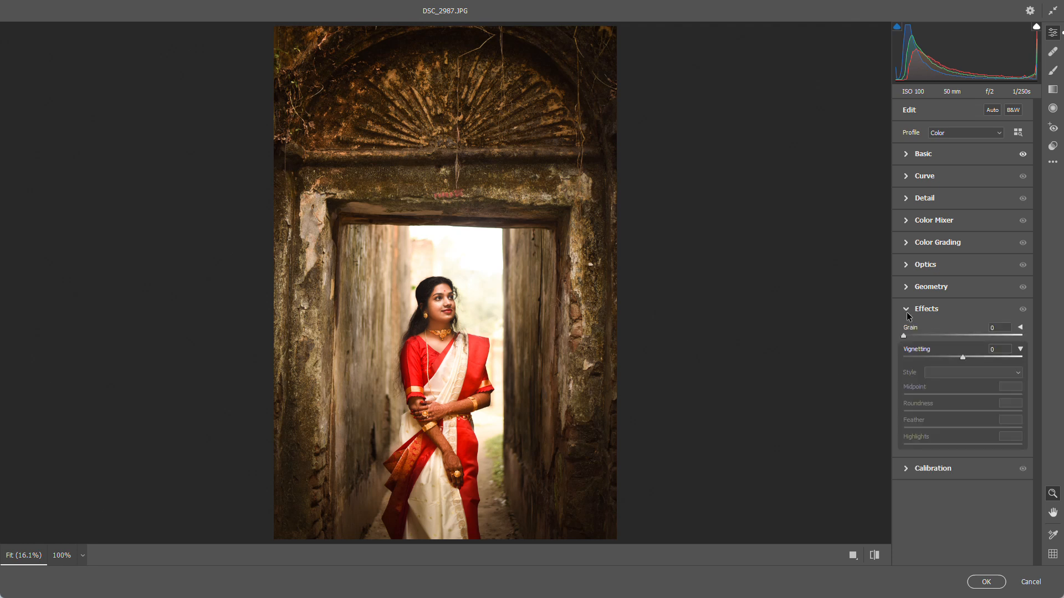
left_click_drag(962, 357, 922, 360)
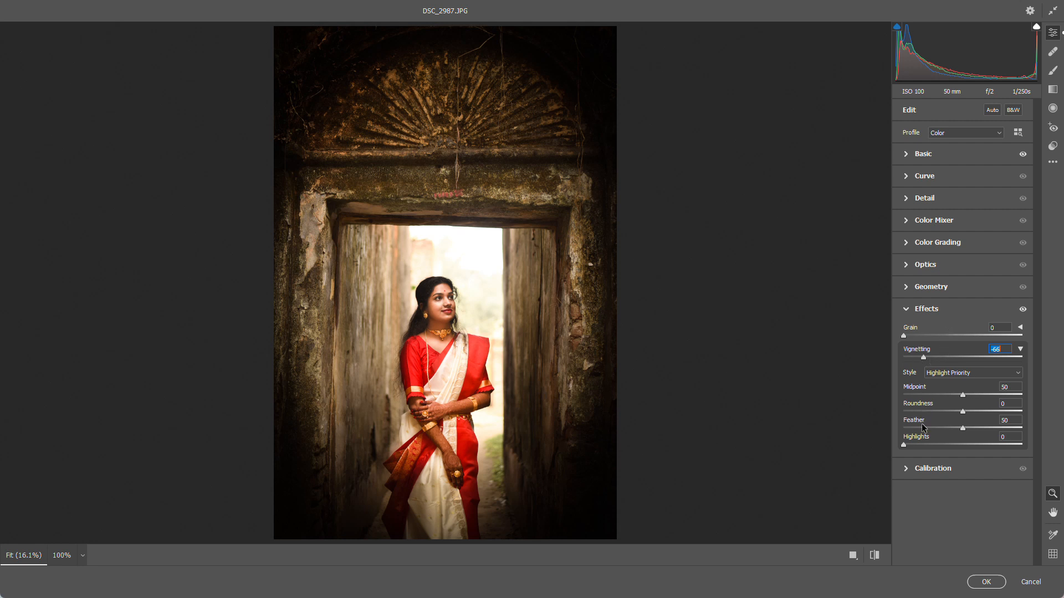
left_click_drag(924, 424, 987, 424)
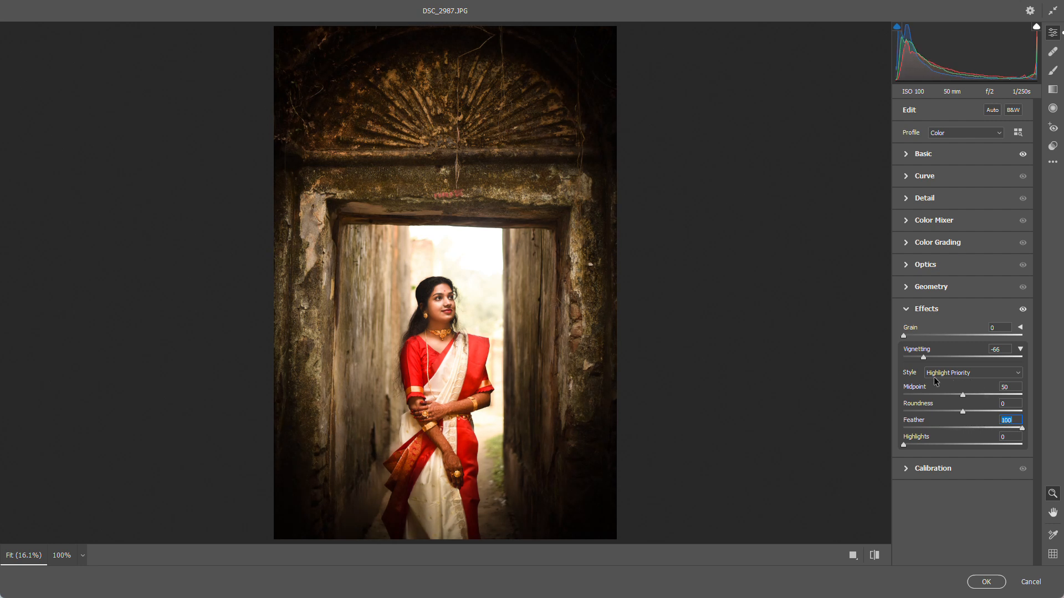
left_click_drag(944, 357, 952, 352)
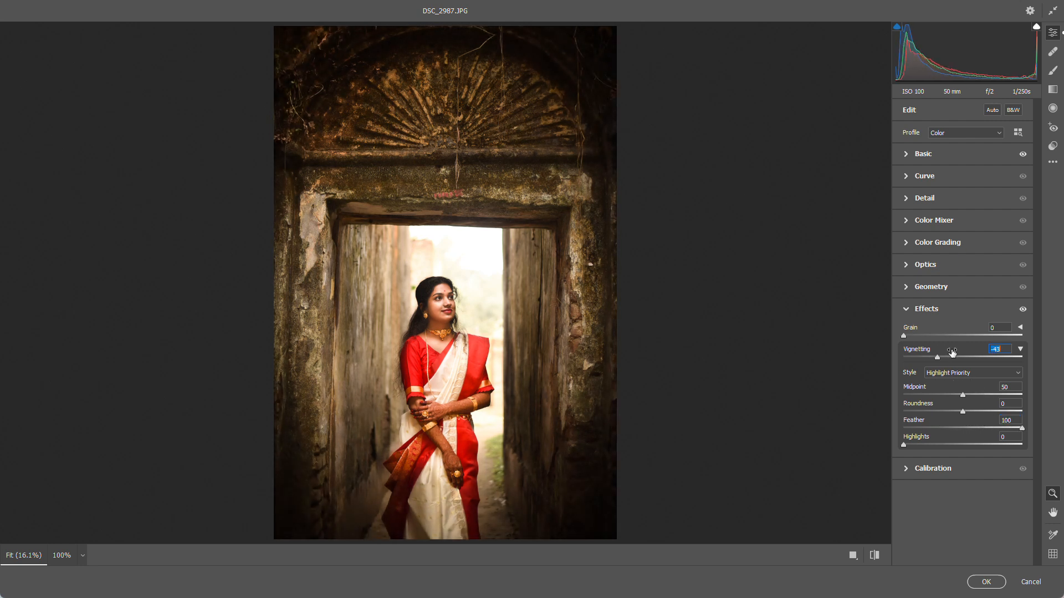
Refine the vignette with Midpoint 9, Roundness -47 and Vignetting -33
left_click(966, 388)
left_click_drag(965, 388, 934, 394)
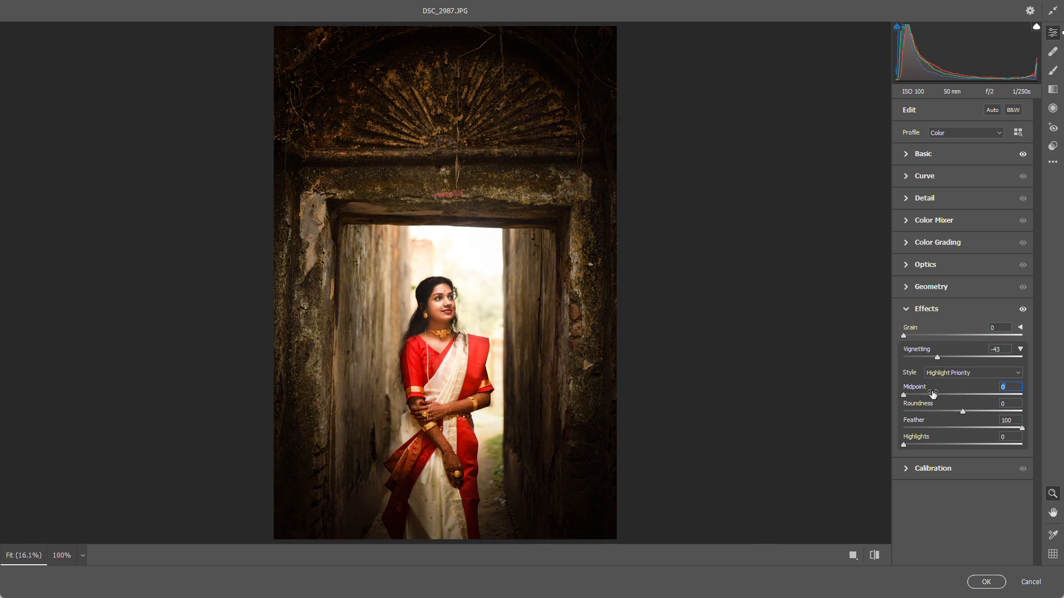
left_click_drag(934, 394, 911, 419)
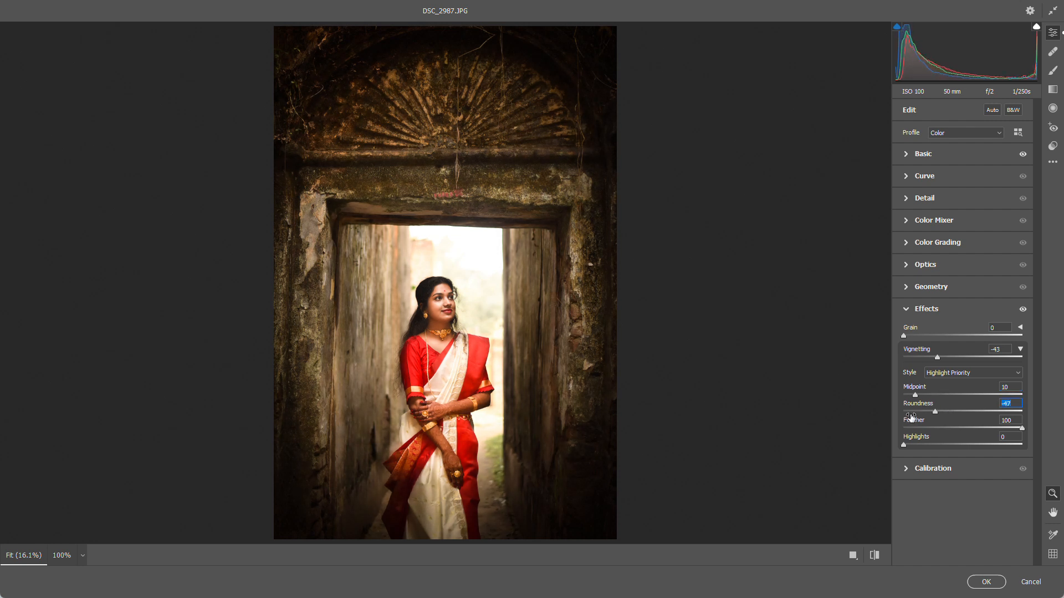
left_click_drag(916, 351, 921, 350)
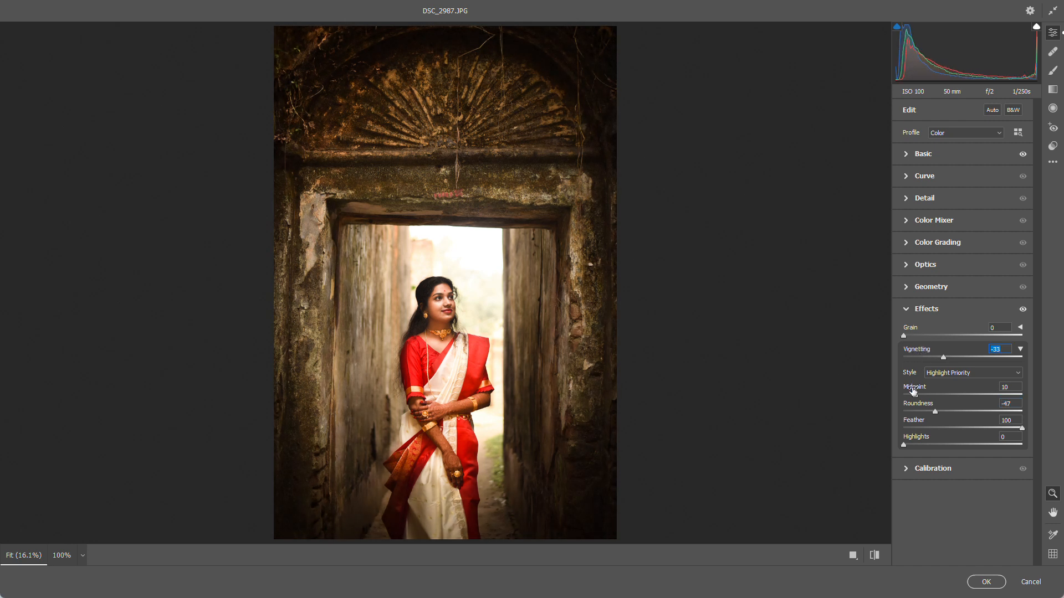
left_click_drag(913, 389, 910, 397)
left_click(908, 315)
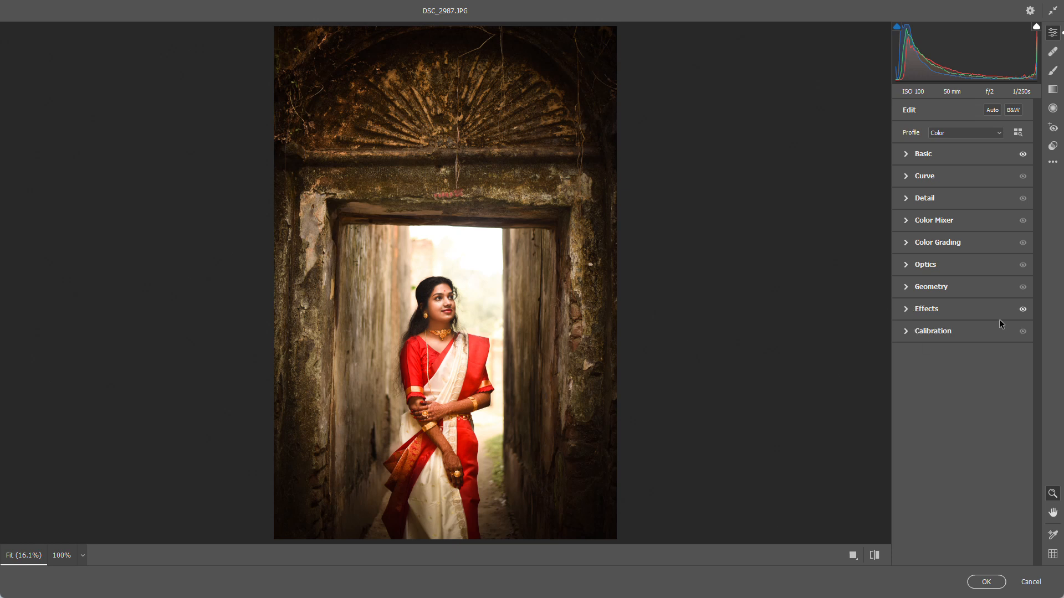
left_click(908, 315)
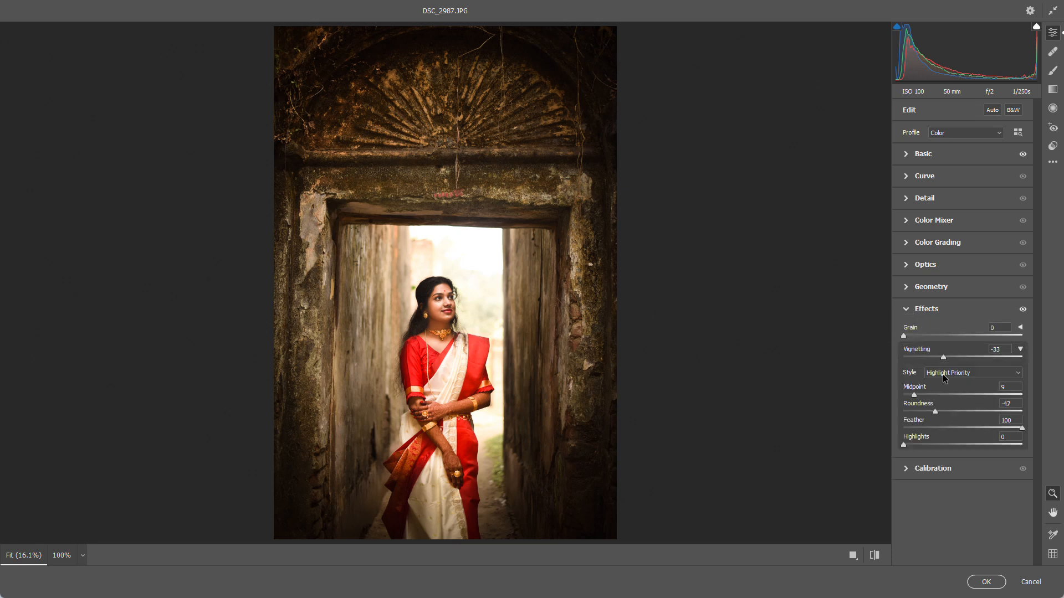
left_click(907, 312)
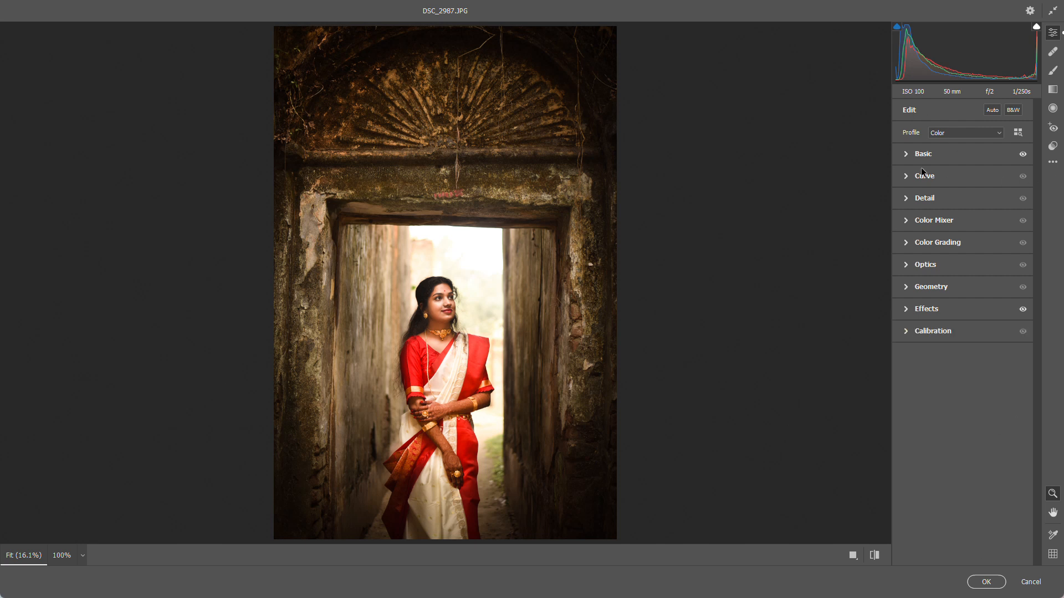
Set Highlights to -100 and Shadows to +57 to recover the bright background and lift the dark areas
left_click(907, 156)
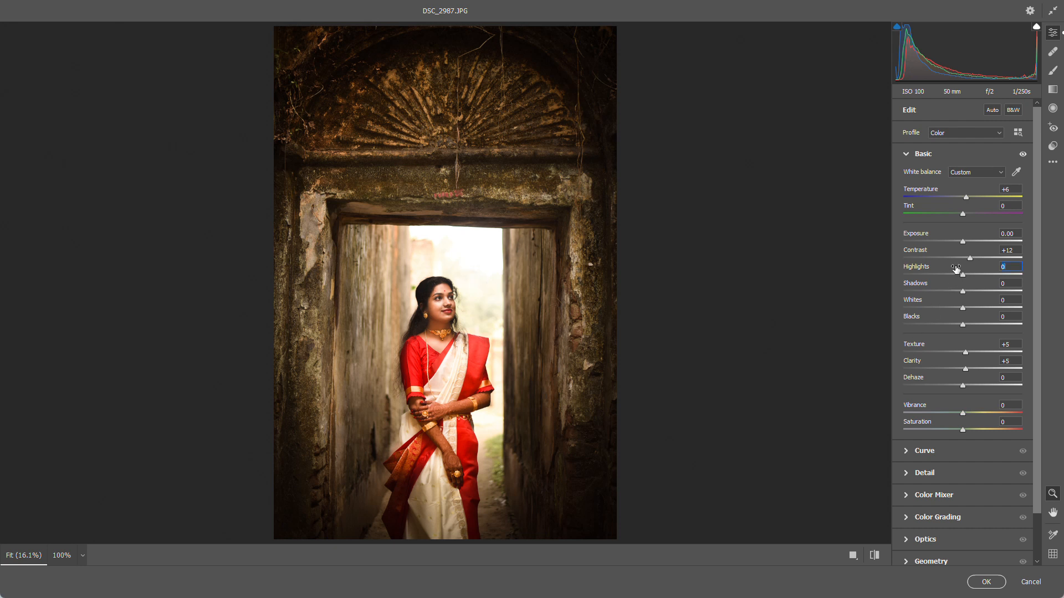
left_click_drag(956, 269, 867, 310)
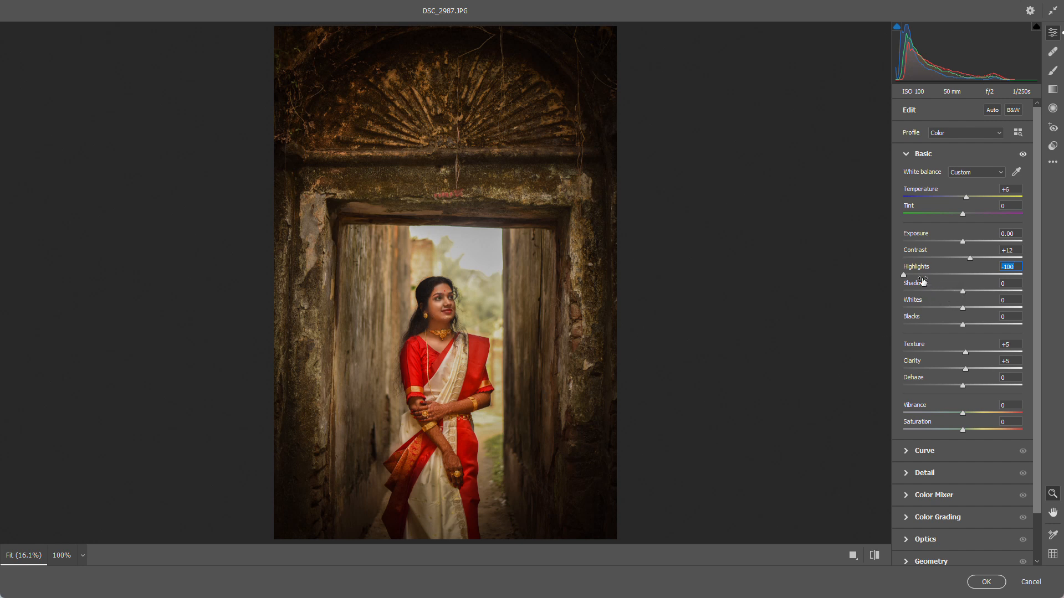
left_click_drag(922, 282, 950, 283)
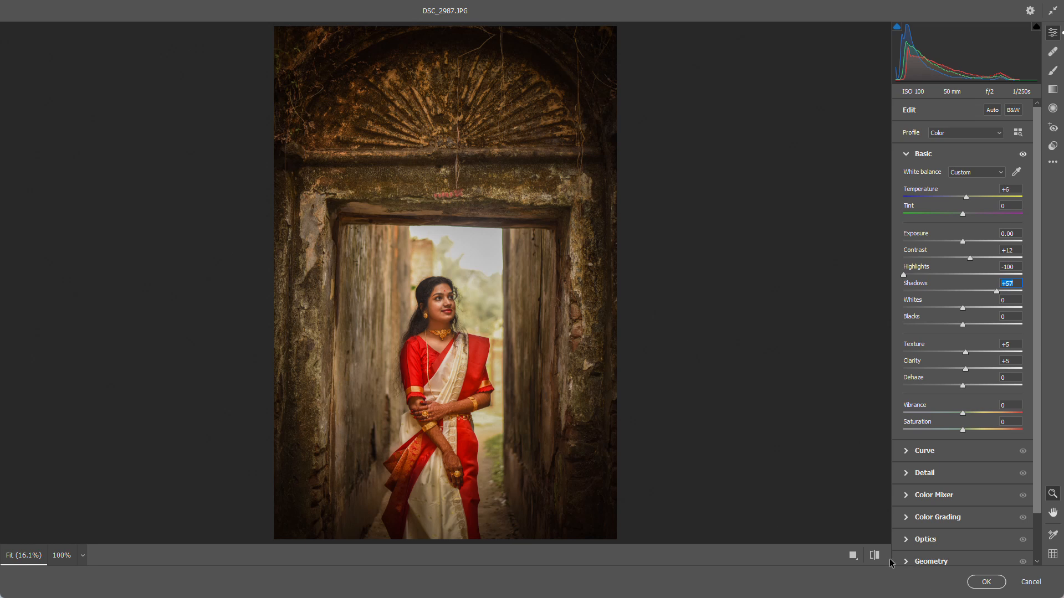
Compare the photo before and after the Camera Raw settings, and apply them to the layer
left_click(872, 558)
left_click(875, 557)
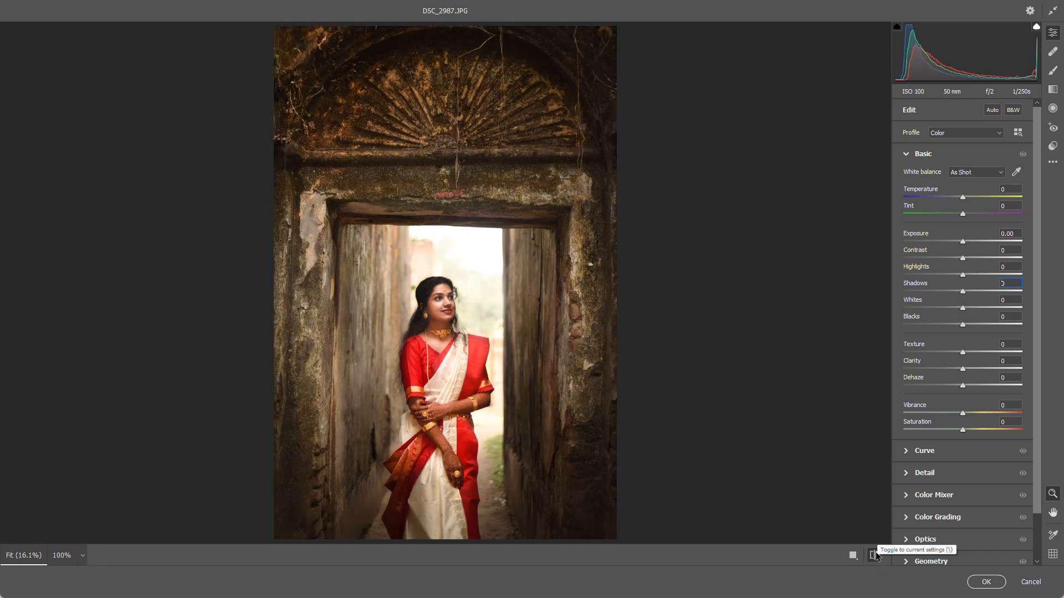
left_click(874, 556)
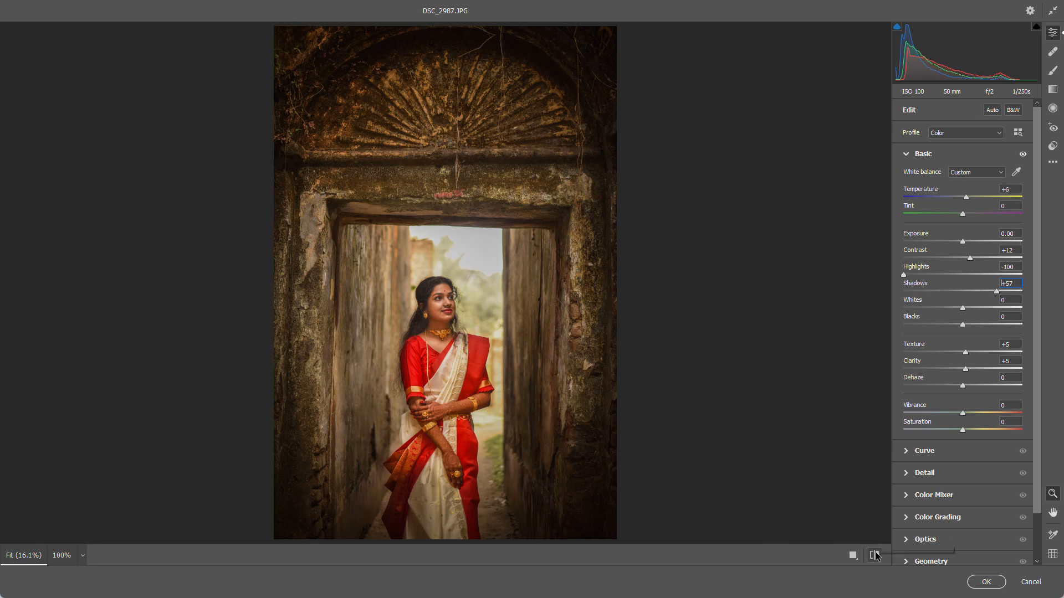
left_click(874, 556)
left_click(874, 556)
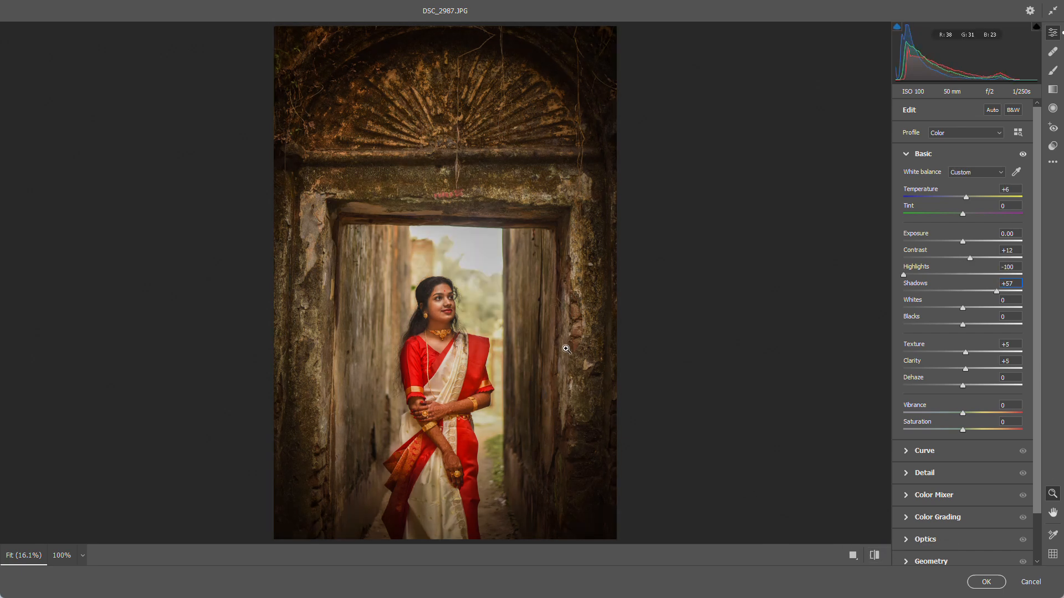
left_click(995, 584)
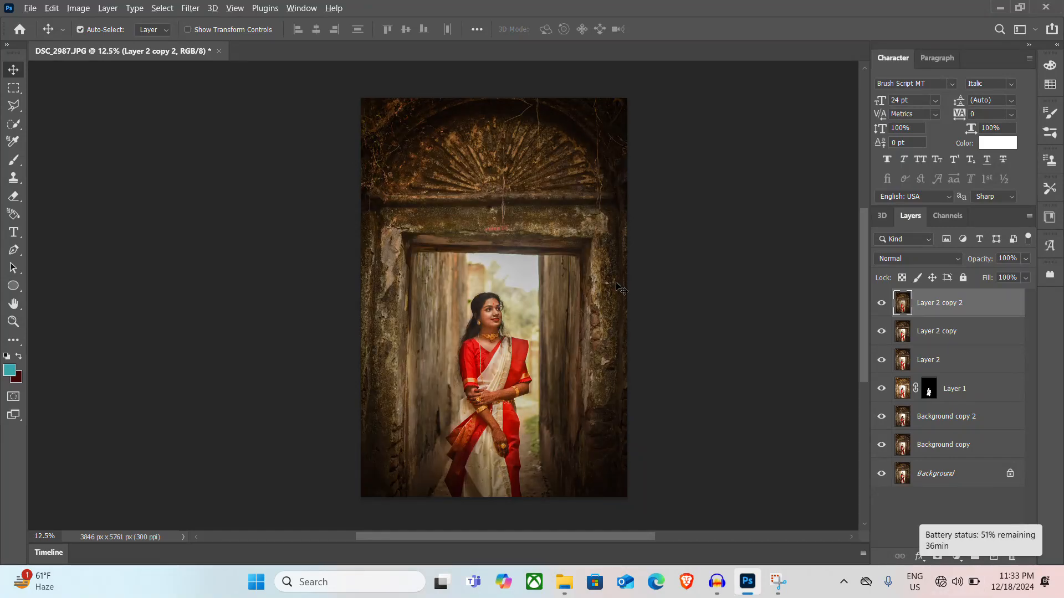
Examine the filtered photo close up on the woman's face and at full view
scroll(535, 349, "up", 4)
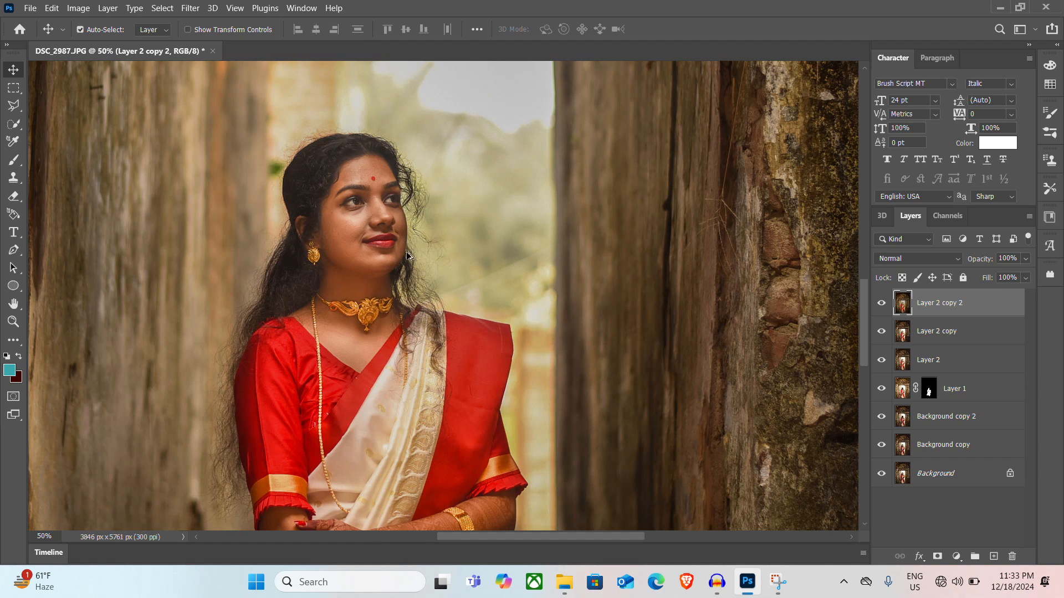
scroll(413, 225, "up", 3)
scroll(414, 225, "down", 4)
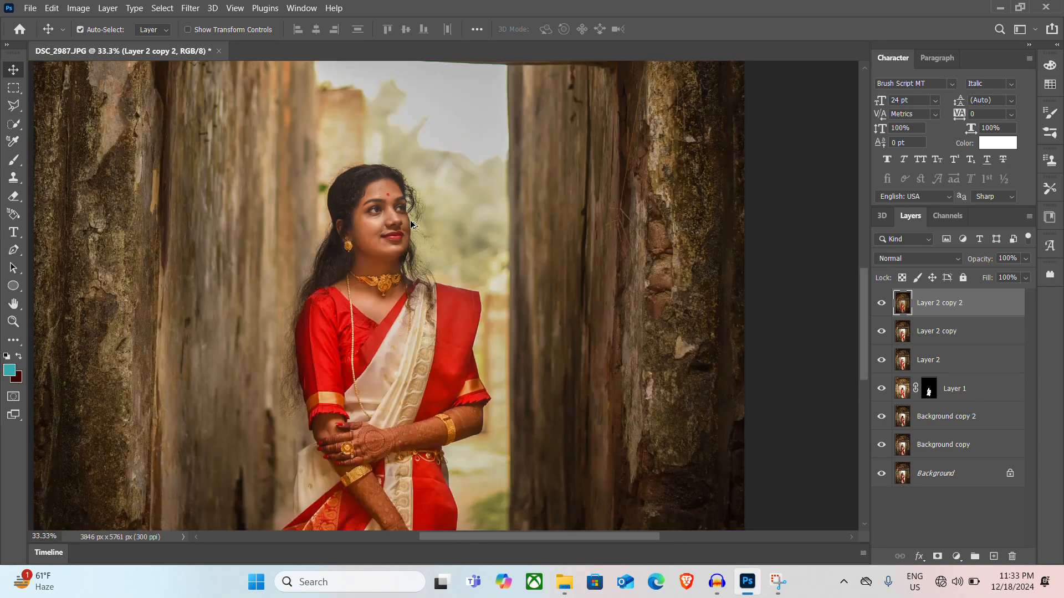
scroll(412, 225, "down", 2)
scroll(412, 225, "up", 1)
scroll(412, 225, "down", 1)
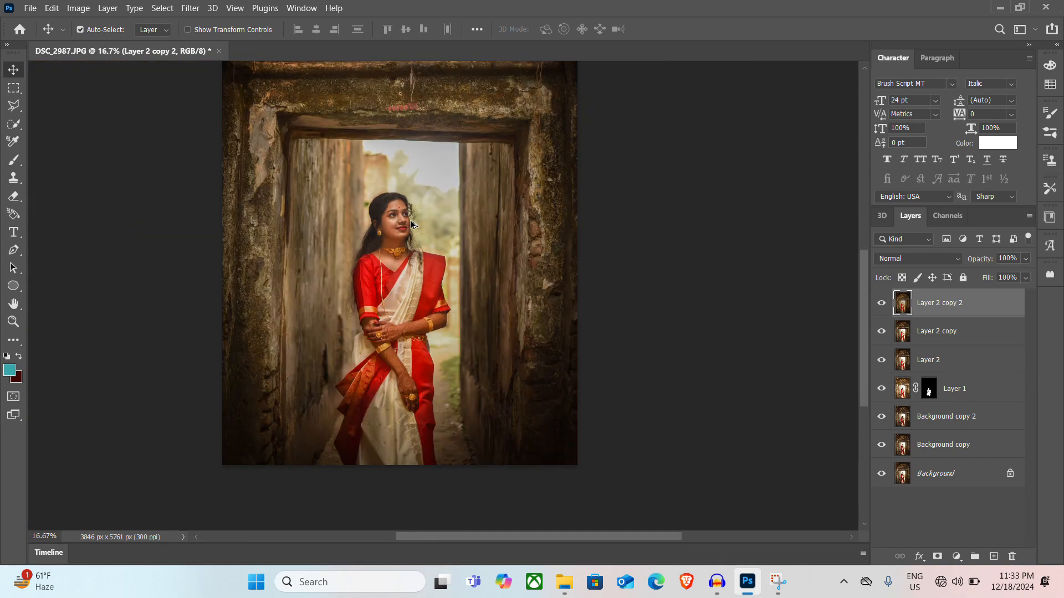
scroll(413, 225, "down", 3)
scroll(415, 163, "up", 2)
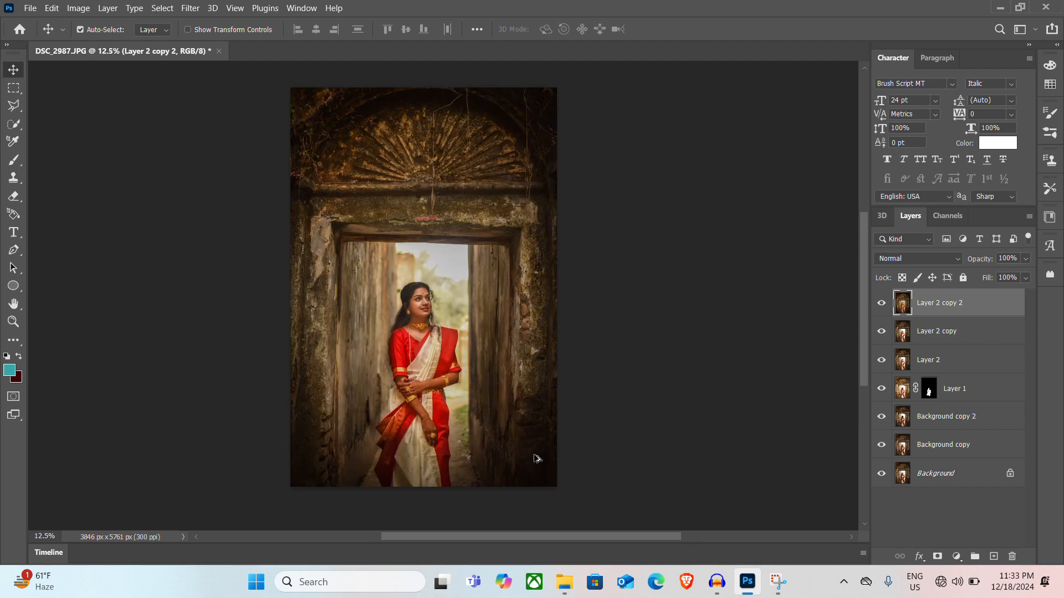
scroll(416, 321, "up", 2)
scroll(417, 321, "down", 2)
scroll(415, 322, "down", 1)
scroll(413, 322, "up", 1)
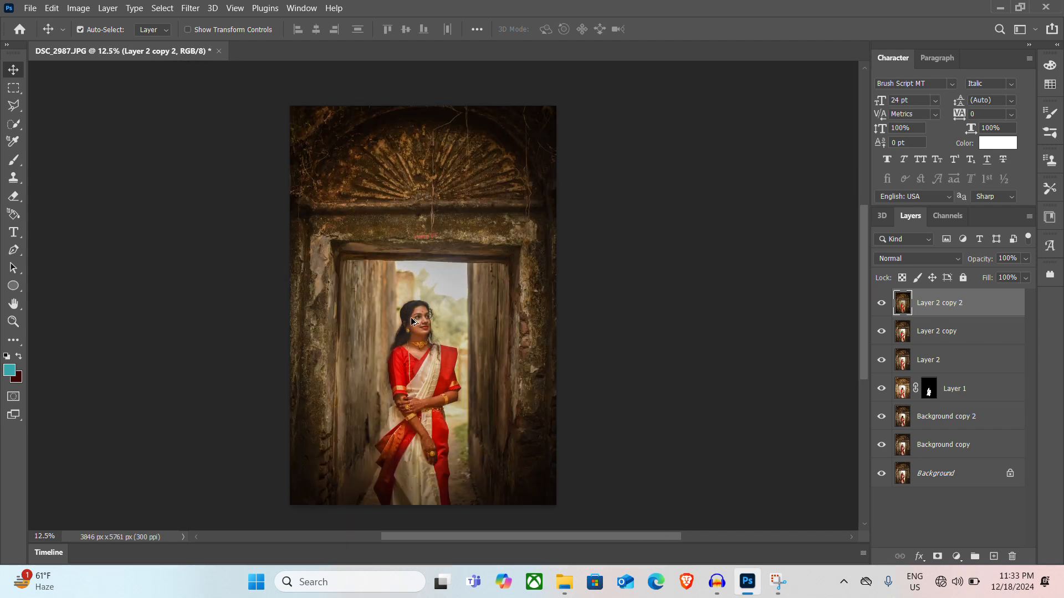
Add a layer mask to Layer 2 copy 2 and paint black over the woman's upper body with the 300 px brush
left_click(937, 556, "alt")
left_click(938, 556)
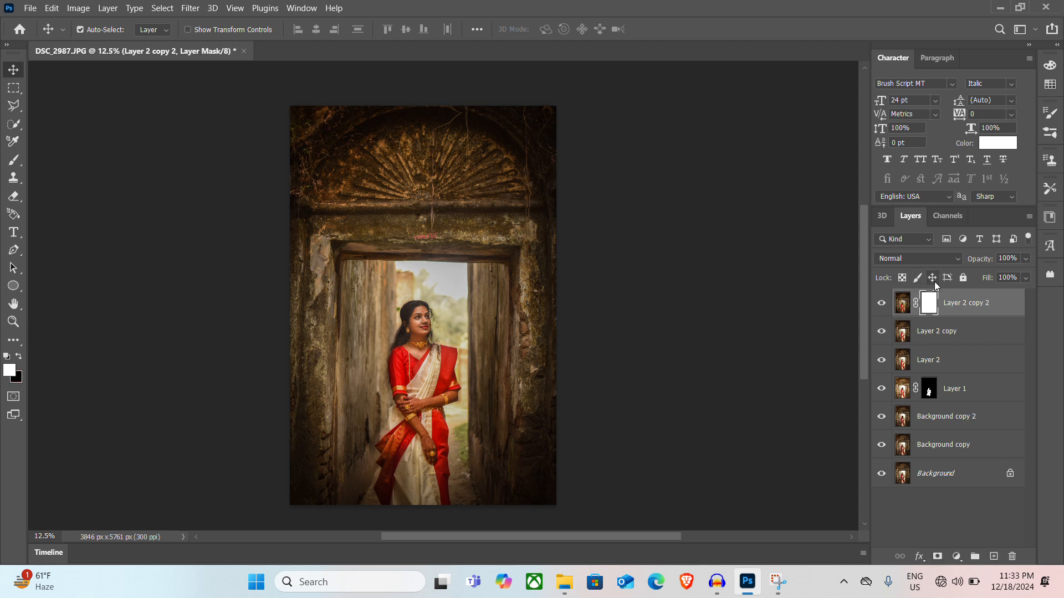
key("b")
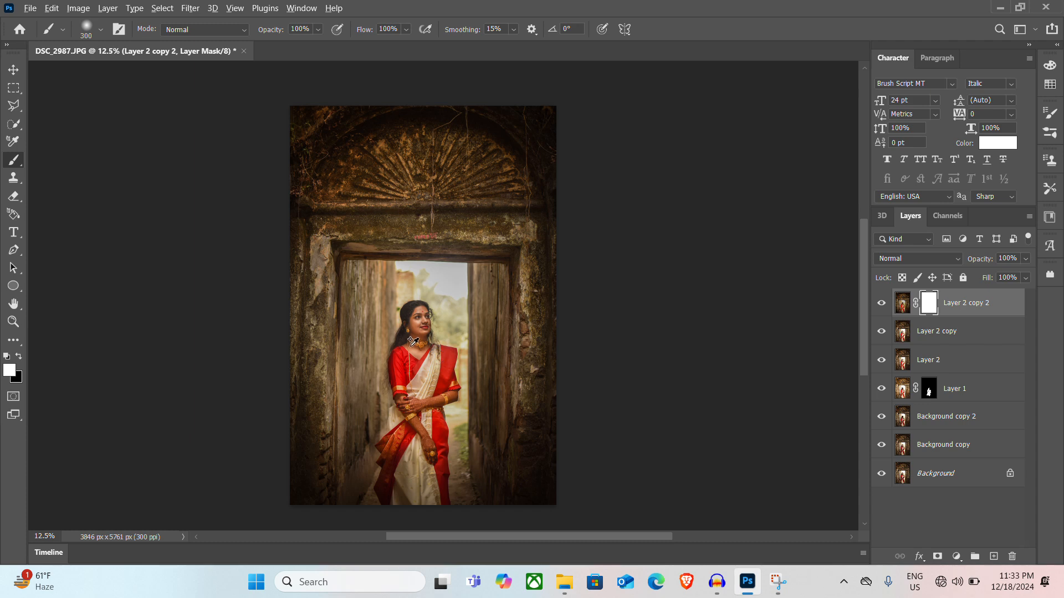
scroll(420, 344, "up", 3)
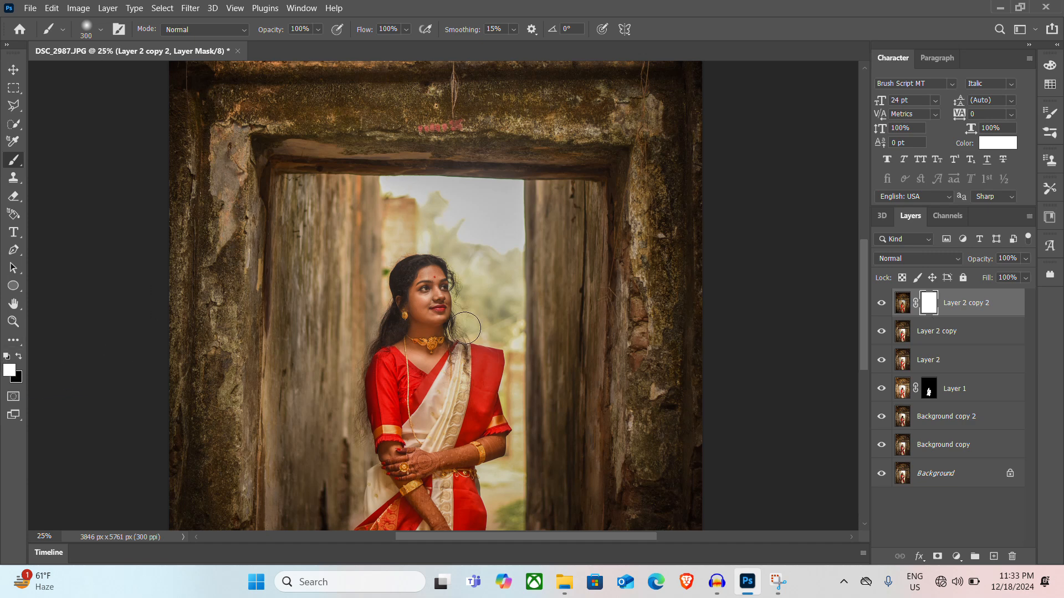
key("x")
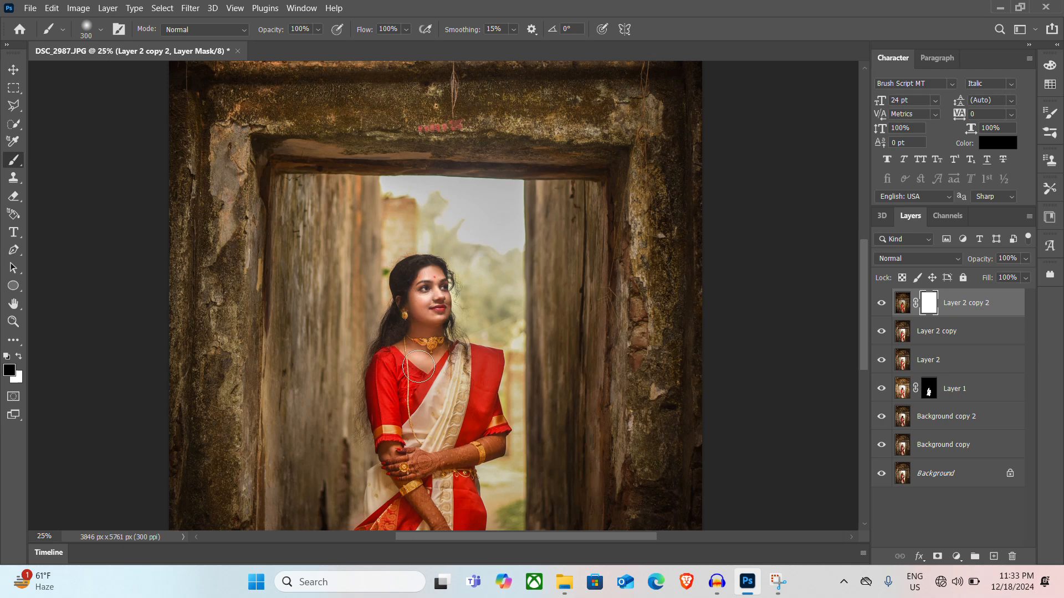
mouse_move(419, 366)
left_mouse_down()
mouse_move(418, 336)
mouse_move(431, 362)
left_mouse_up()
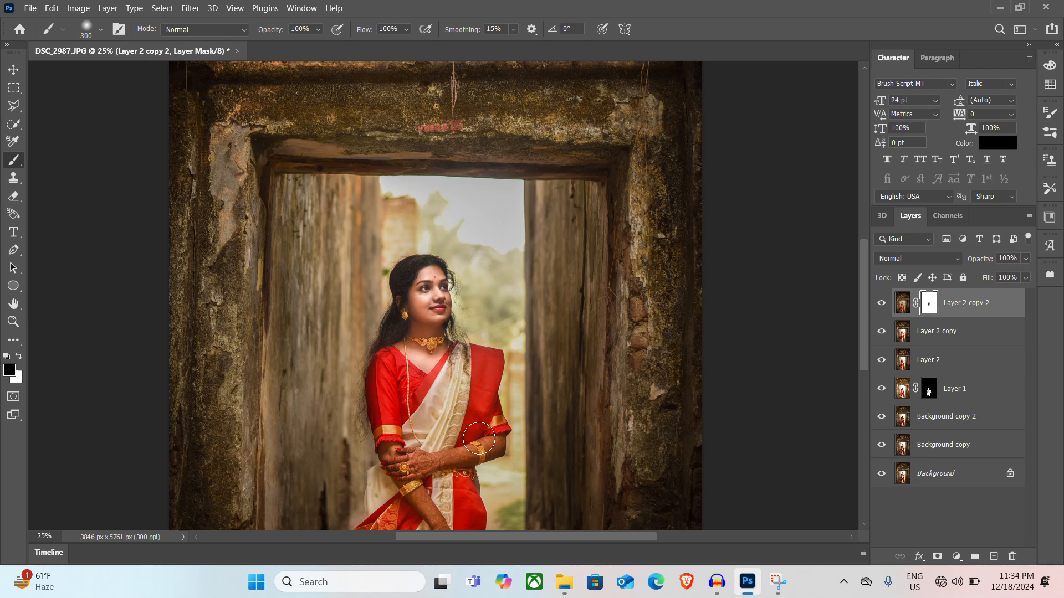
mouse_move(446, 455)
left_mouse_down()
mouse_move(498, 453)
mouse_move(459, 384)
mouse_move(488, 367)
mouse_move(491, 380)
mouse_move(469, 354)
mouse_move(408, 503)
mouse_move(486, 484)
mouse_move(502, 511)
mouse_move(492, 503)
mouse_move(529, 448)
mouse_move(523, 520)
mouse_move(548, 515)
left_mouse_up()
scroll(406, 533, "right", 1)
scroll(389, 497, "left", 3)
scroll(399, 490, "right", 2)
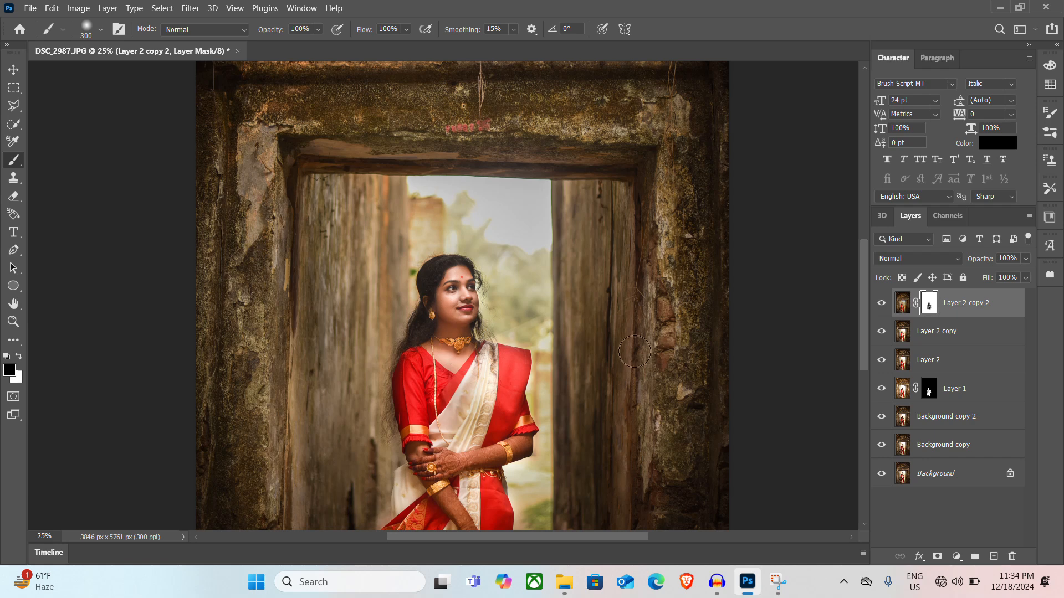
Paint white on the mask along the background beside the woman's shoulder and arm, reducing the brush to 150 px
key("x")
mouse_move(504, 318)
left_mouse_down()
mouse_move(527, 329)
mouse_move(482, 336)
left_mouse_up()
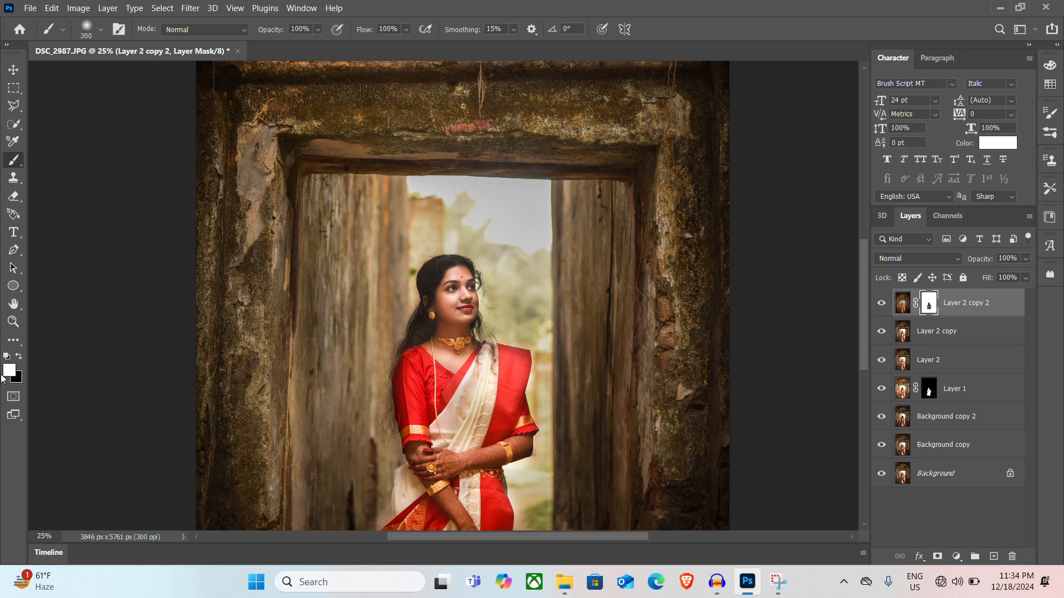
key("x")
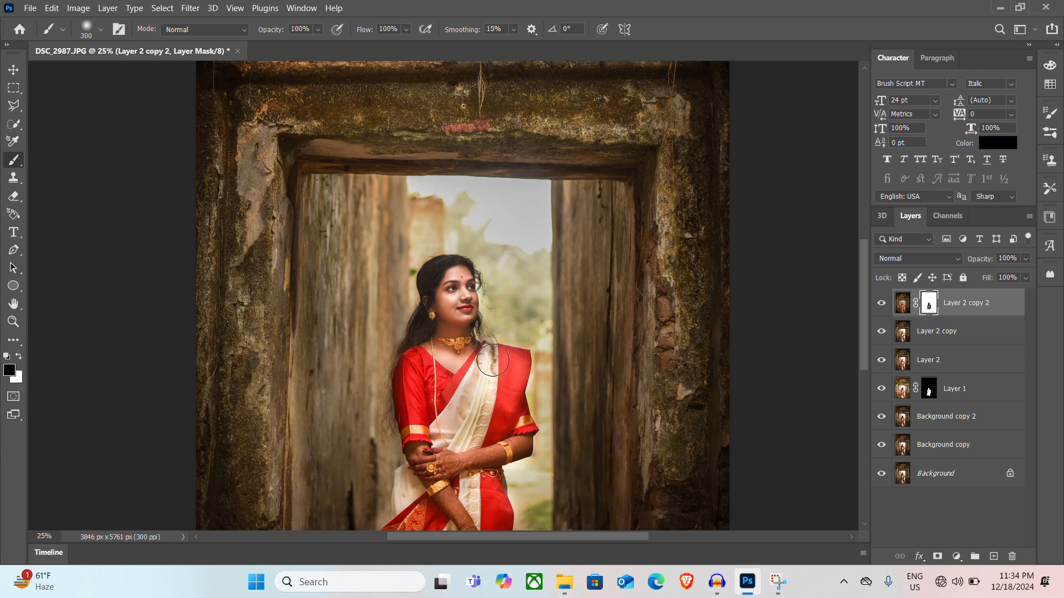
key("bracketleft")
key("bracketleft")
key("bracketleft")
scroll(448, 361, "down", 1)
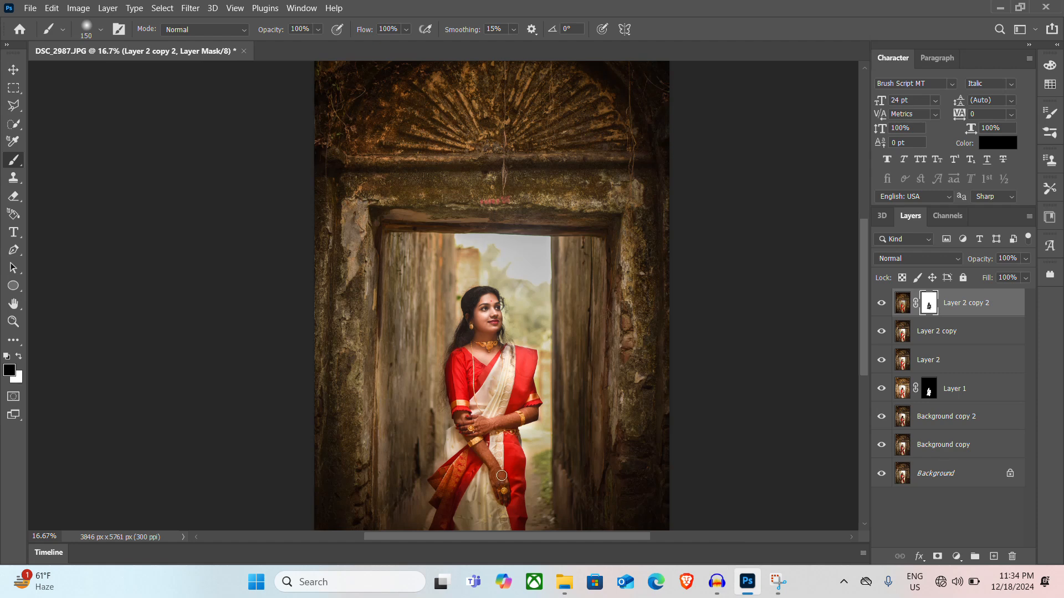
scroll(506, 465, "down", 1)
scroll(522, 311, "up", 1)
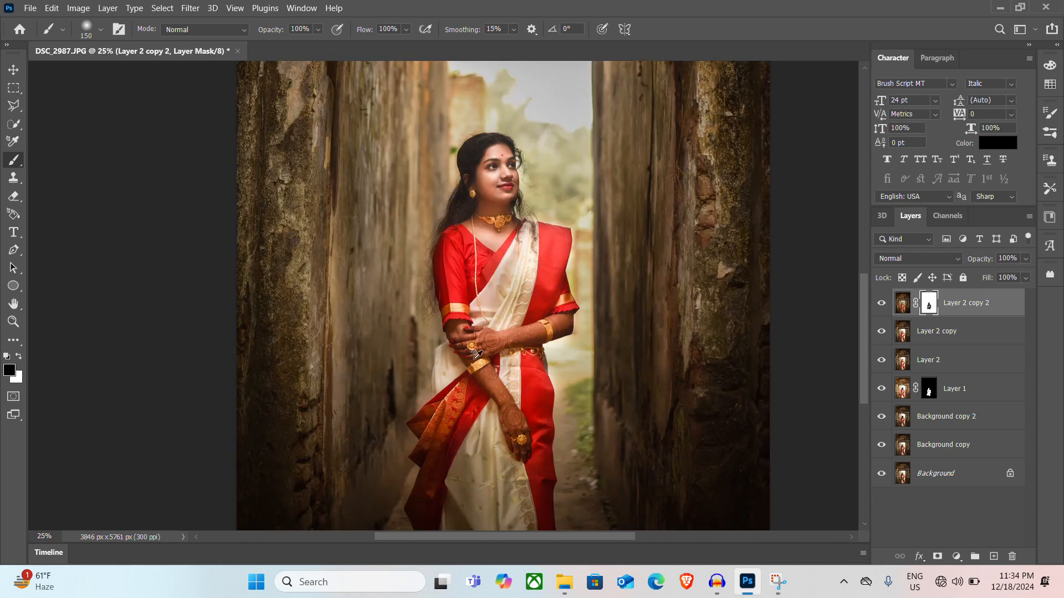
key("x")
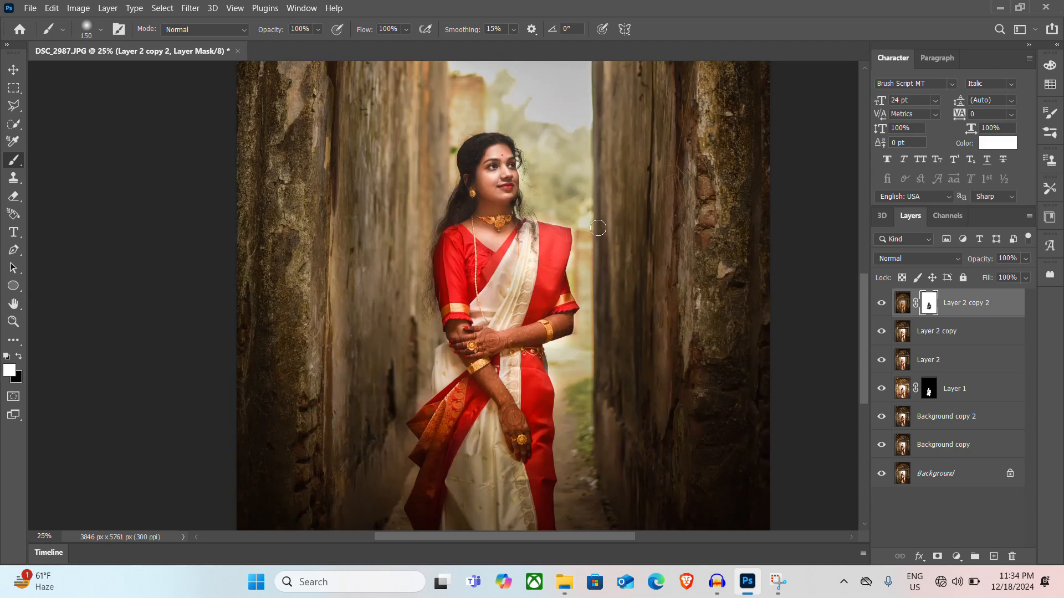
mouse_move(577, 224)
left_mouse_down()
mouse_move(580, 284)
mouse_move(581, 236)
left_mouse_up()
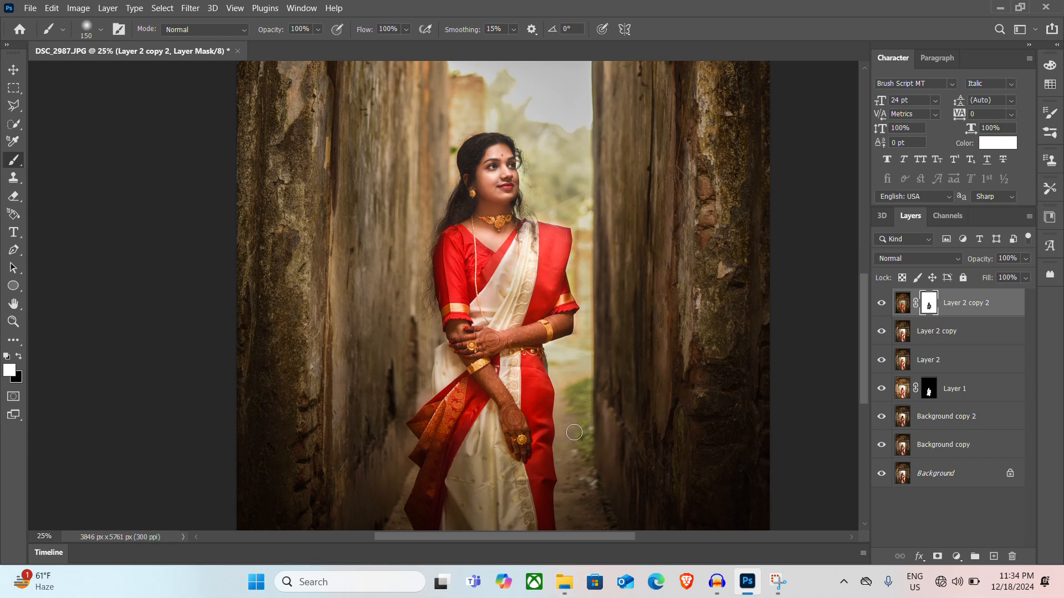
Paint black on the mask over the woman's lower saree and body with a 300 px brush, and return to the Move tool
key("x")
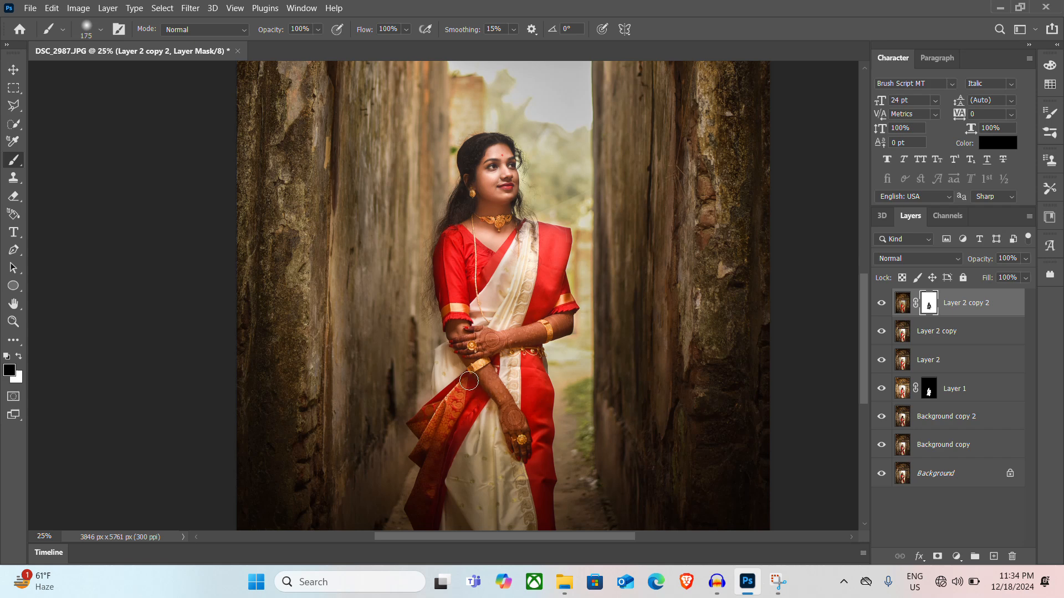
key("bracketright")
key("bracketright")
key("bracketright")
key("bracketright")
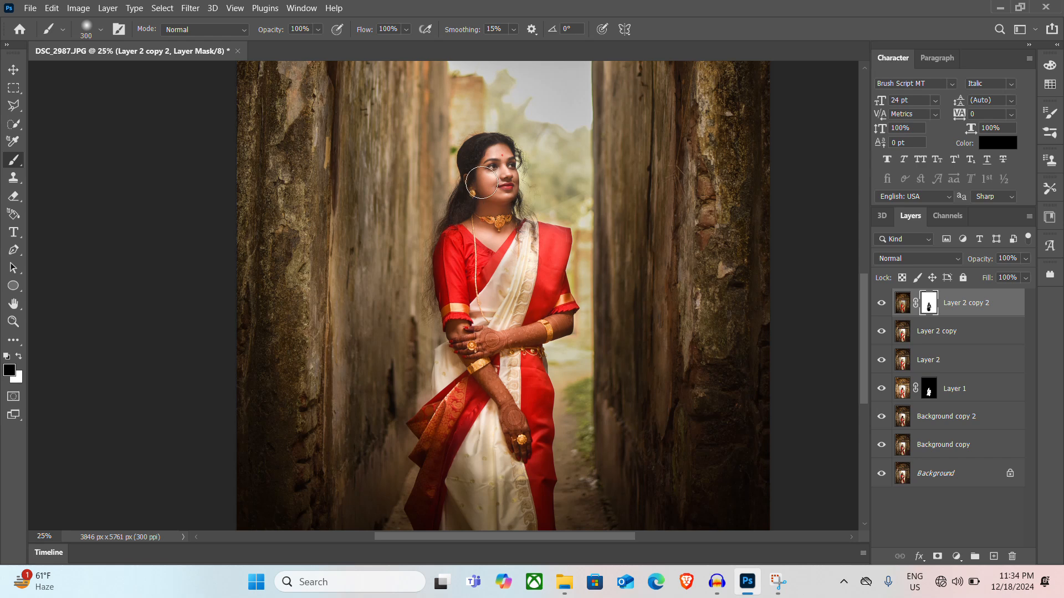
scroll(482, 195, "down", 1)
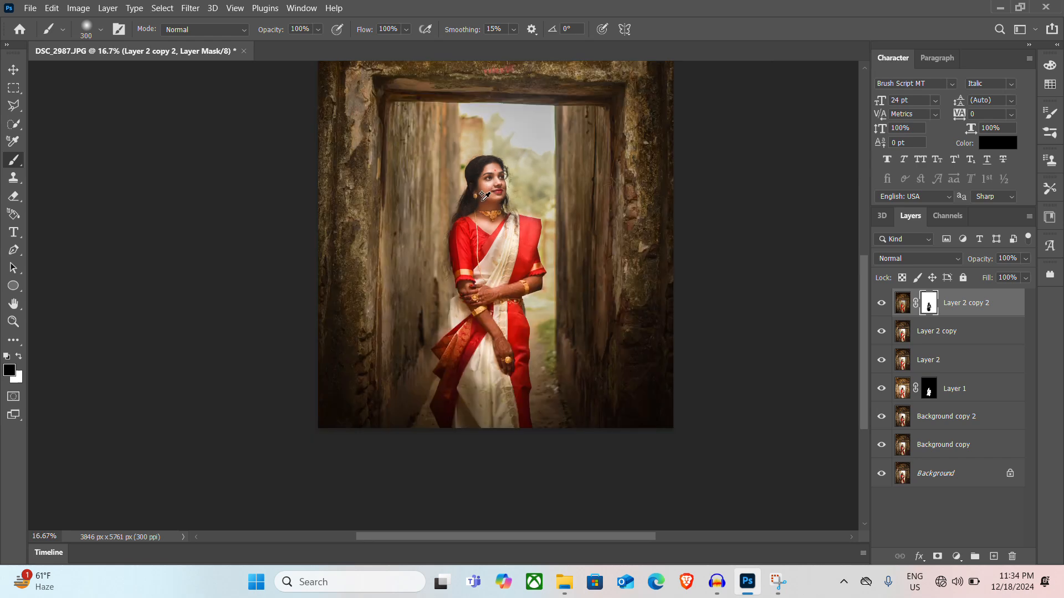
scroll(484, 195, "down", 1)
left_click_drag(500, 188, 496, 300)
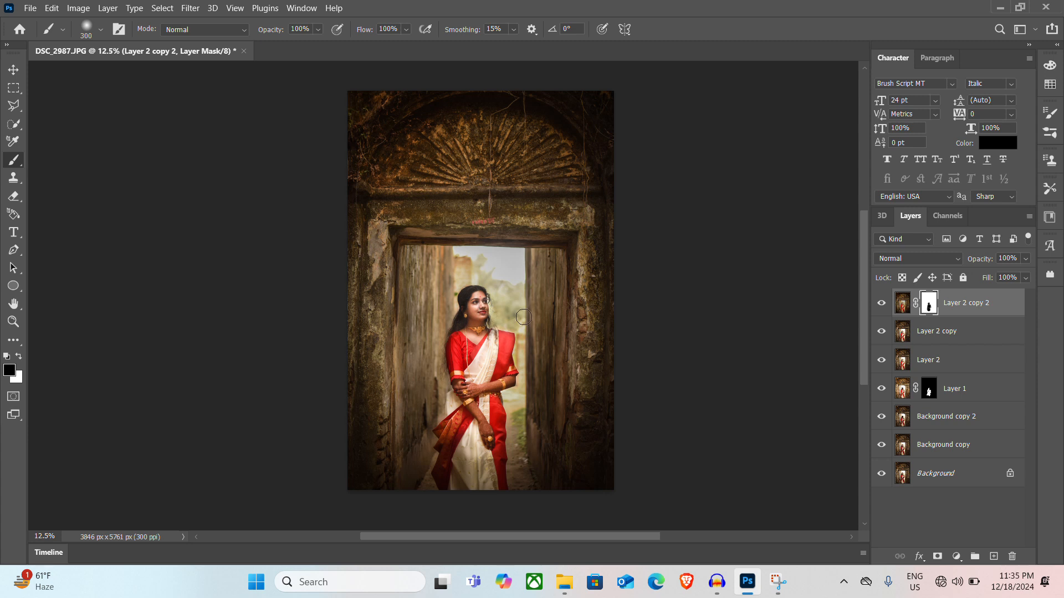
left_click(14, 72)
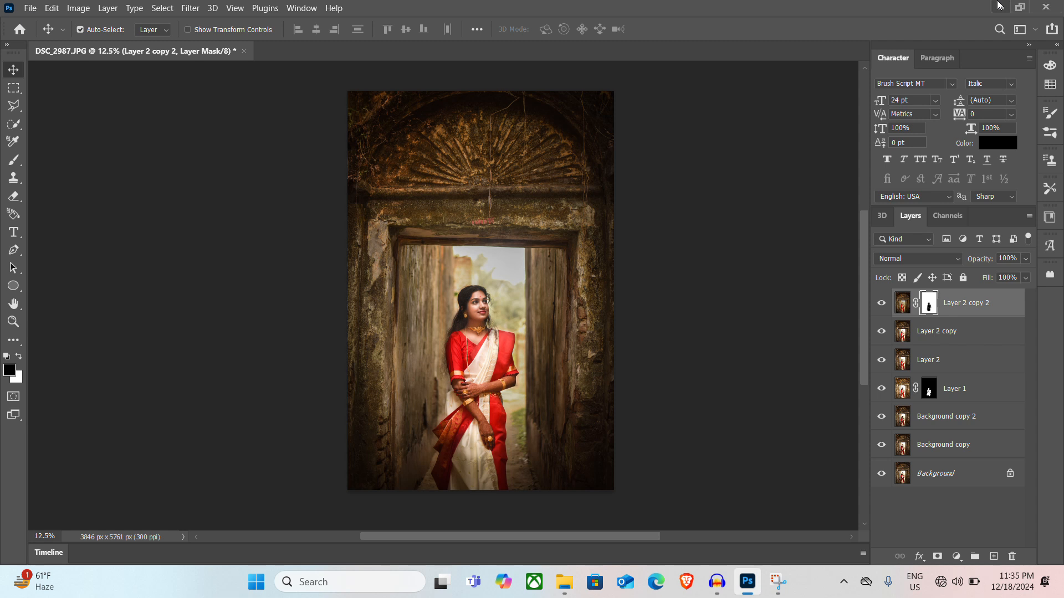
Stamp all visible layers into a new layer at the top of the DSC_2987.JPG layer stack
key("ctrl")
key("ctrl+shift+alt+e")
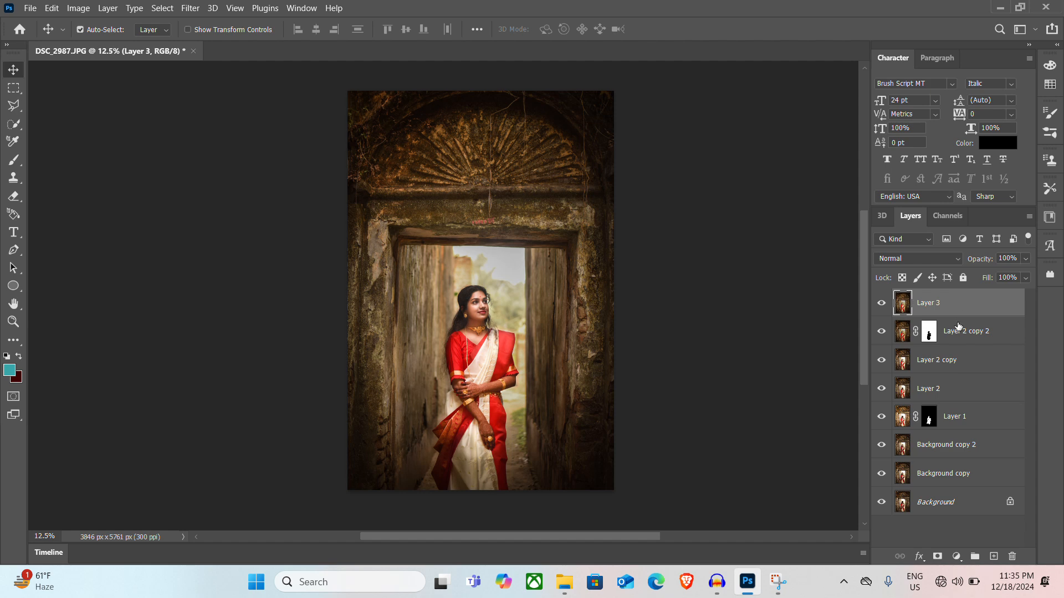
Open the logo file unnamed (1).png from the desktop in Photoshop and copy the entire logo into the DSC_2987.JPG document
left_click(1000, 7)
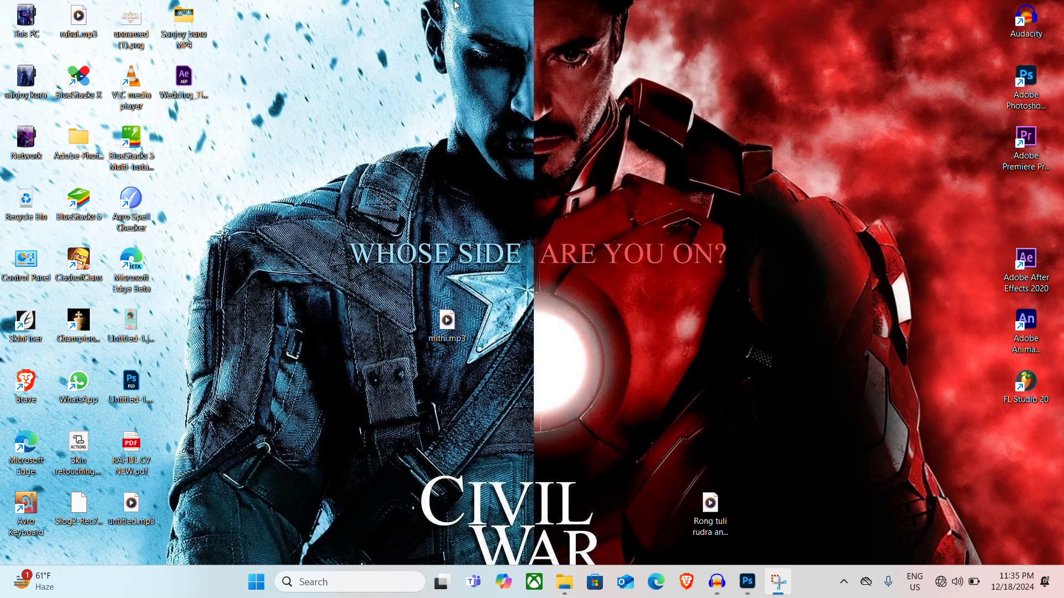
left_click_drag(126, 23, 289, 48)
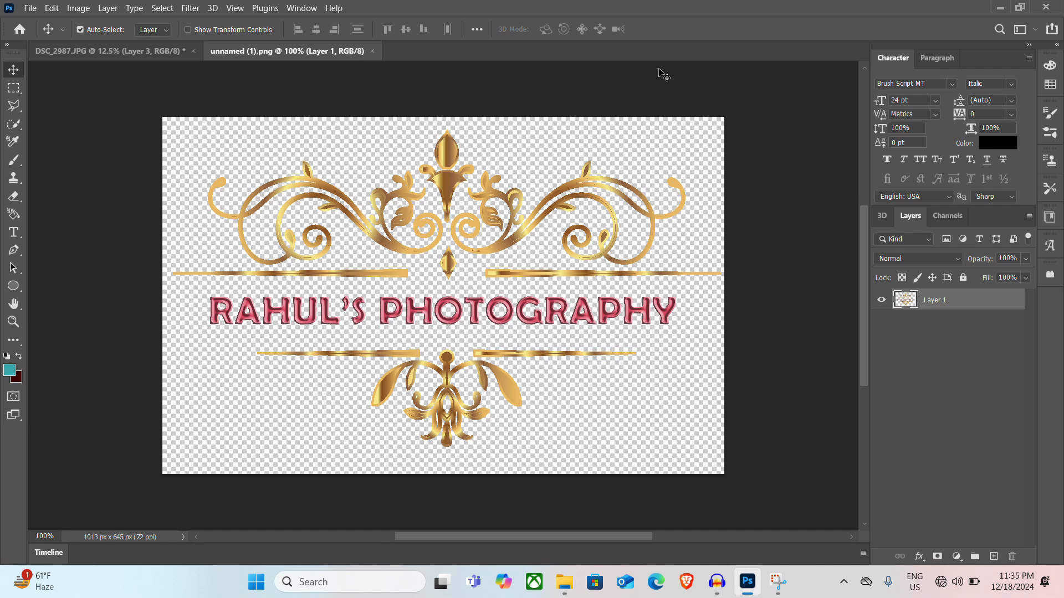
key("ctrl")
key("ctrl+a")
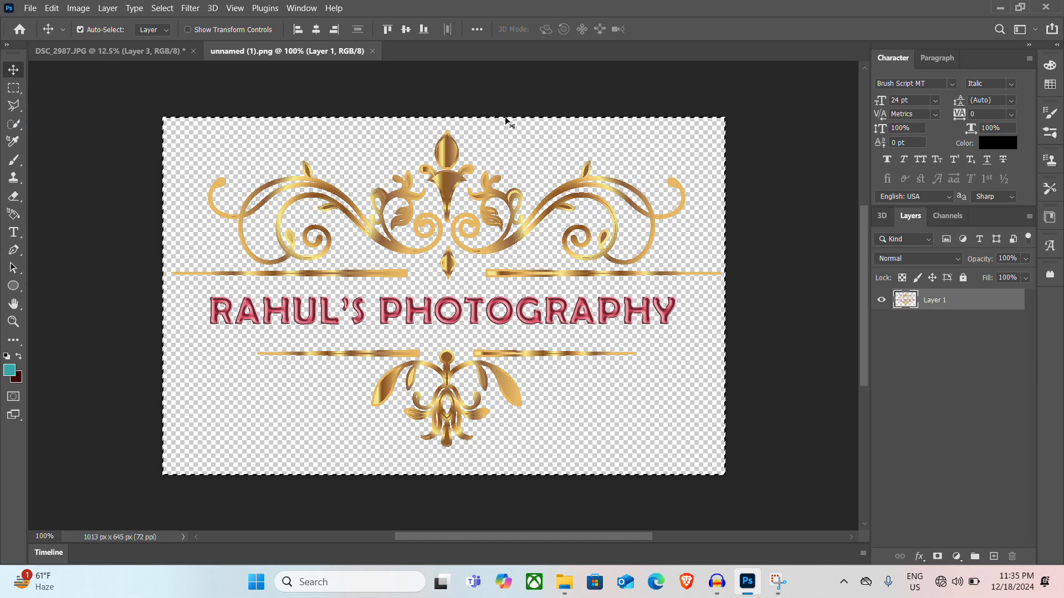
key("ctrl+c")
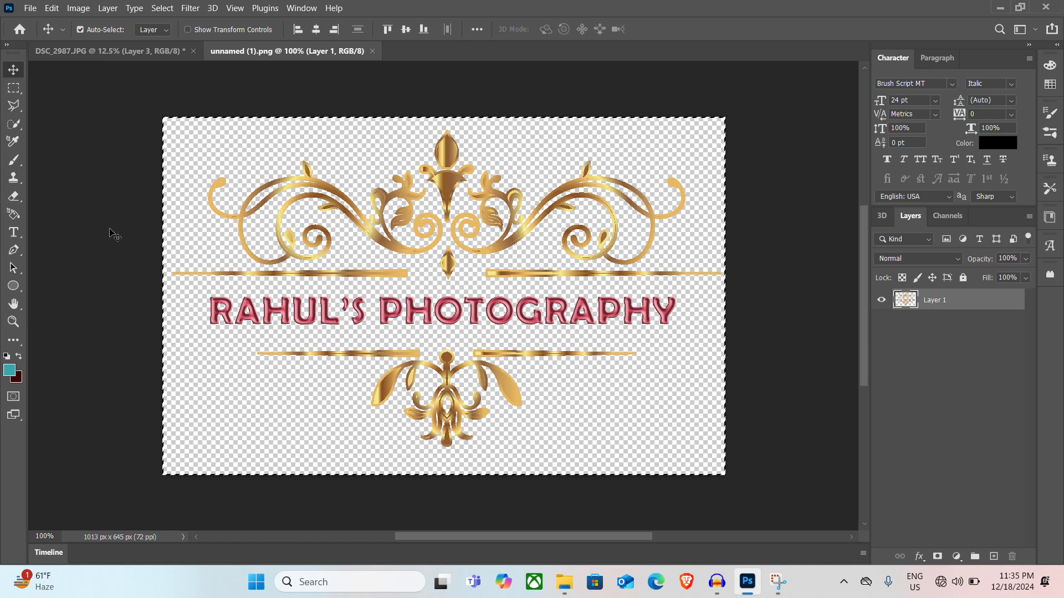
key("ctrl+c")
left_click(115, 54)
left_click_drag(373, 206, 388, 221)
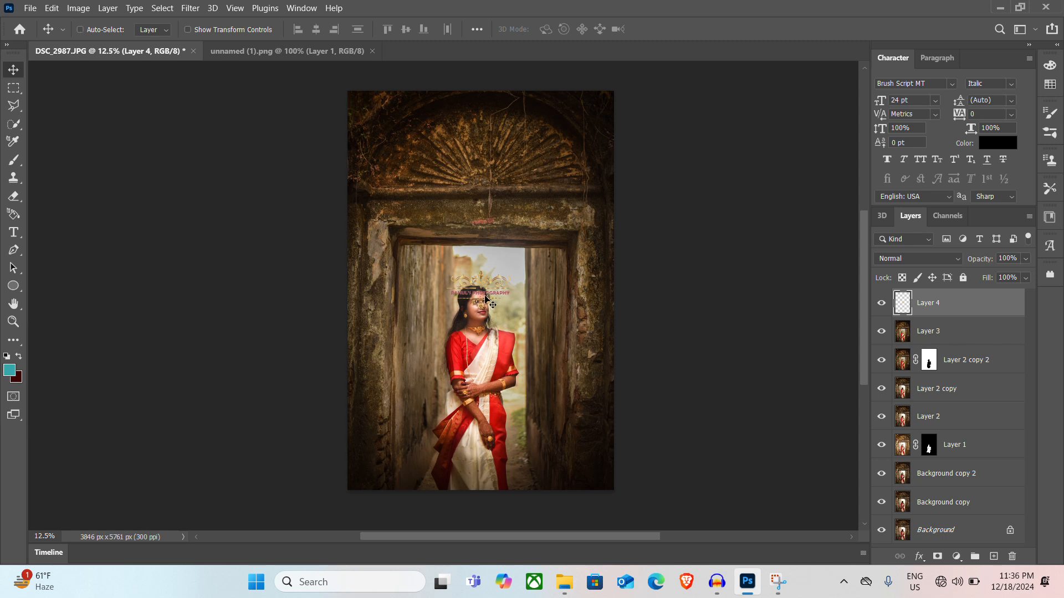
Scale the pasted logo to about 70% and place it near the photo's upper-right corner
key("ctrl+t")
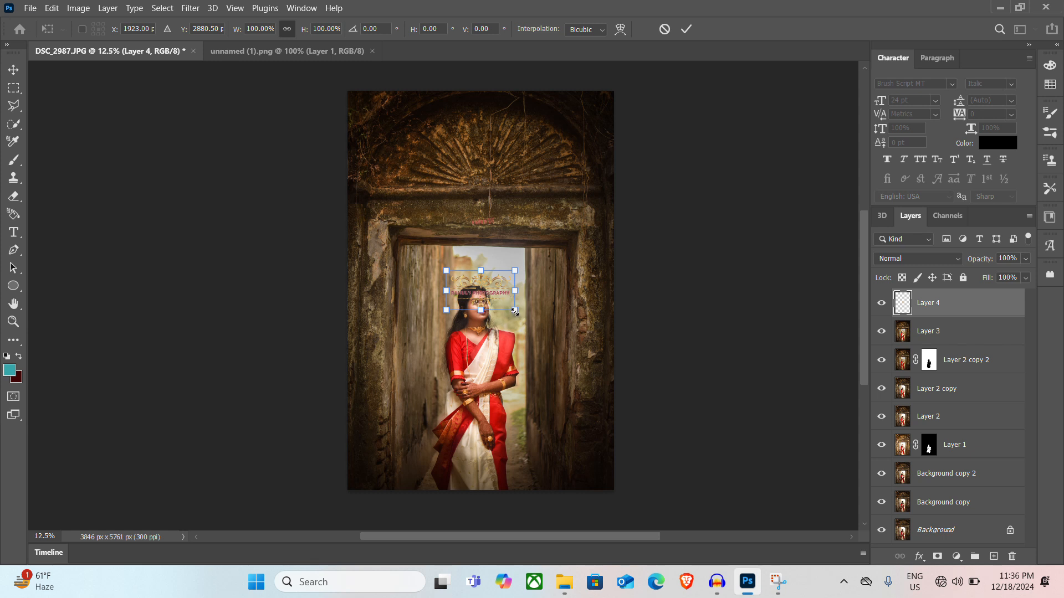
left_click_drag(514, 312, 496, 306)
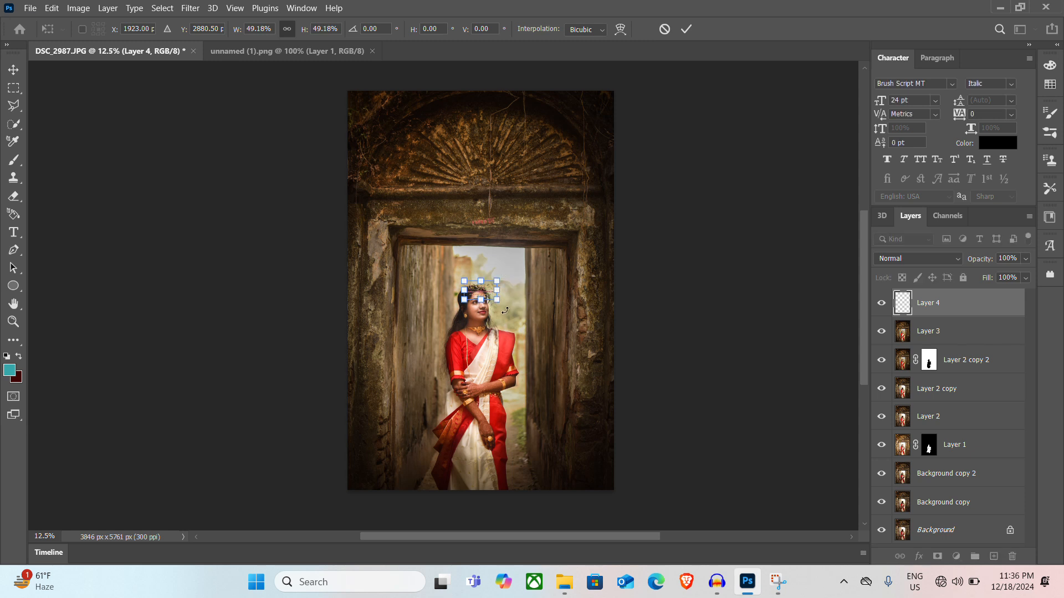
mouse_move(497, 299)
left_mouse_down()
mouse_move(517, 276)
mouse_move(502, 302)
mouse_move(537, 327)
mouse_move(503, 306)
left_mouse_up()
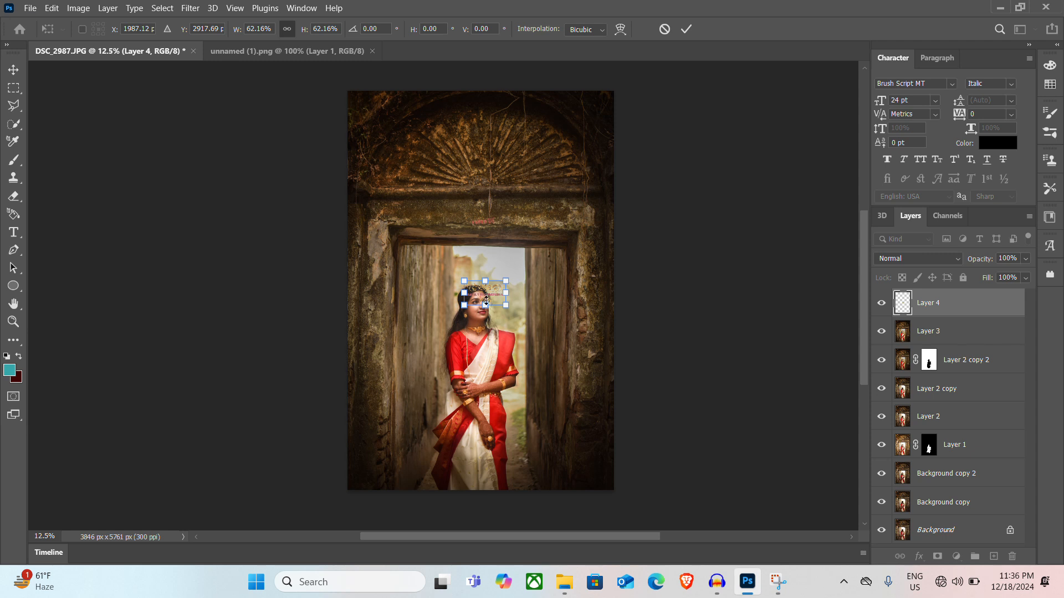
left_click_drag(491, 290, 604, 101)
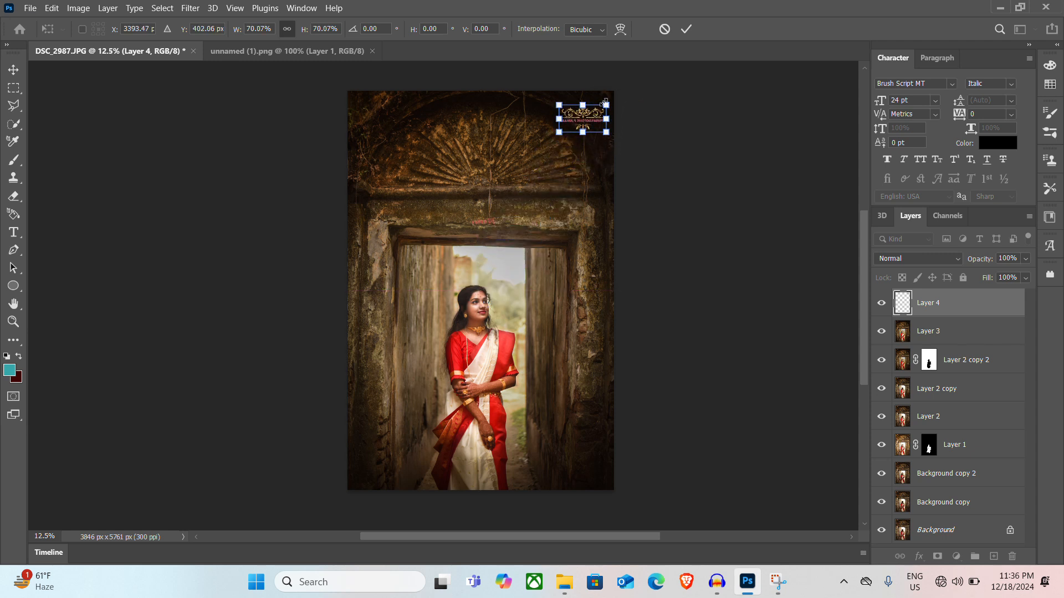
key("Return")
left_click(589, 115)
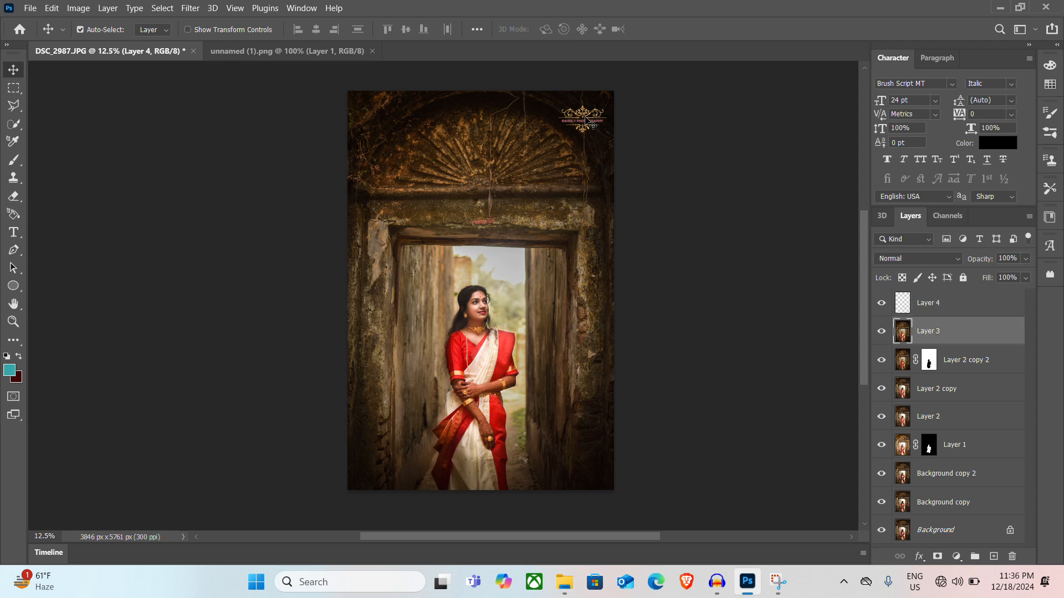
left_click_drag(589, 115, 598, 98)
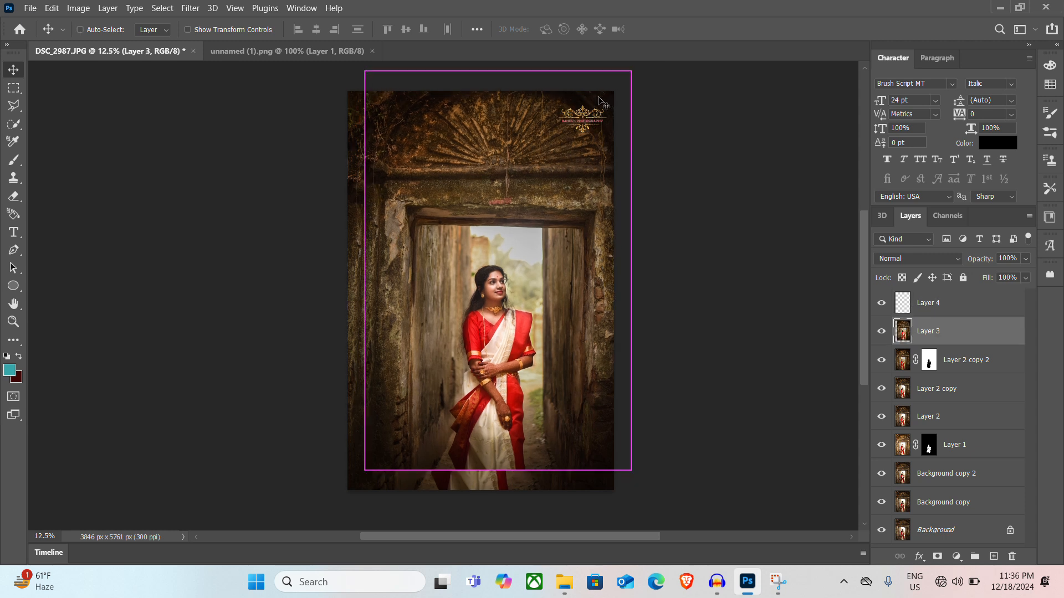
key("ctrl+z")
key("ctrl+t")
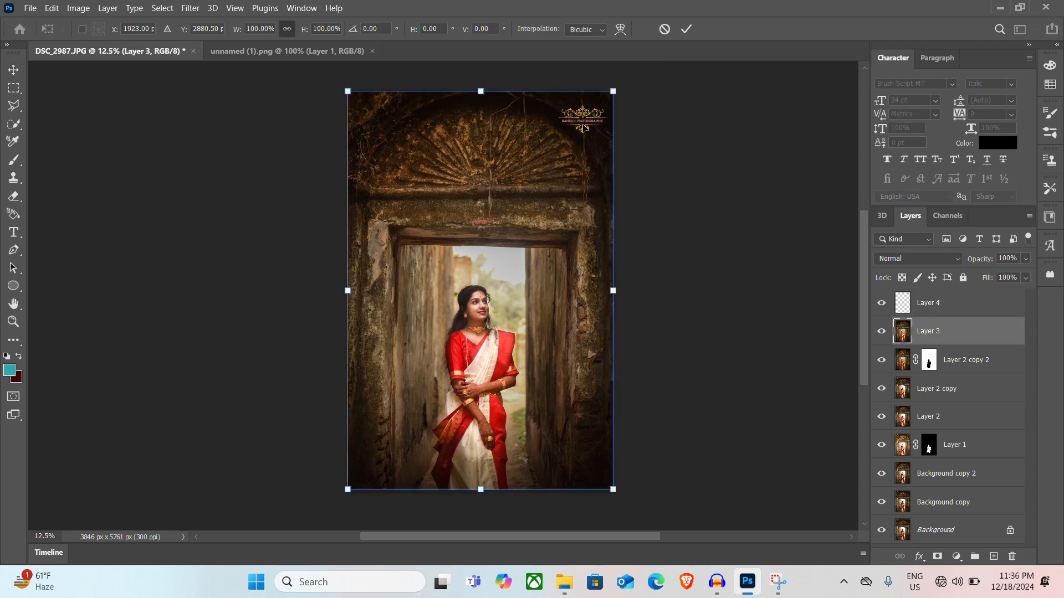
left_click(664, 29)
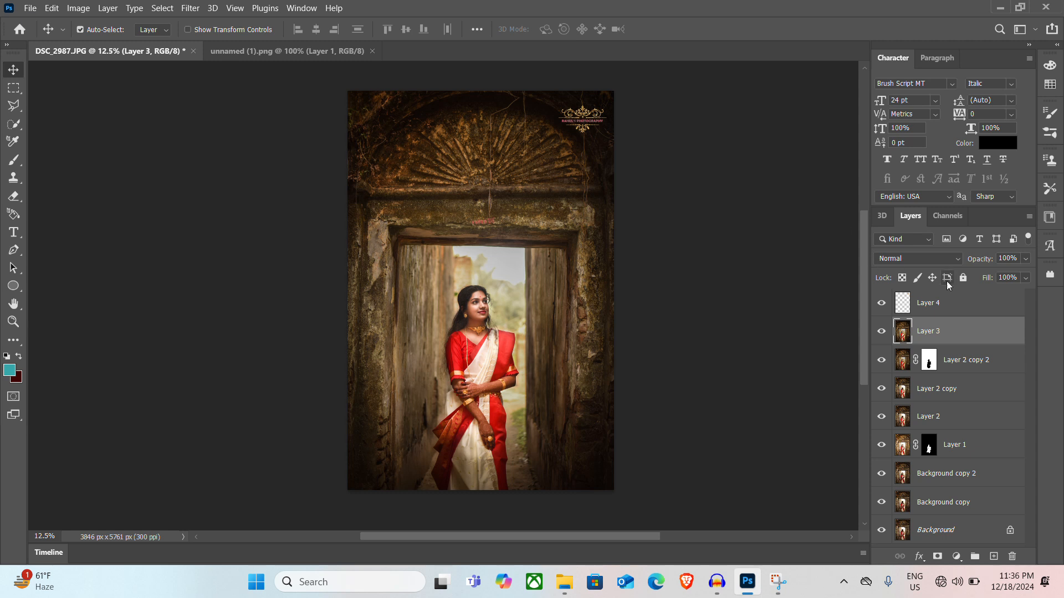
Move the logo on Layer 4 flush into the photo's upper-right corner, at X 3499.5 and Y 201 px
left_click(950, 300)
key("ctrl+t")
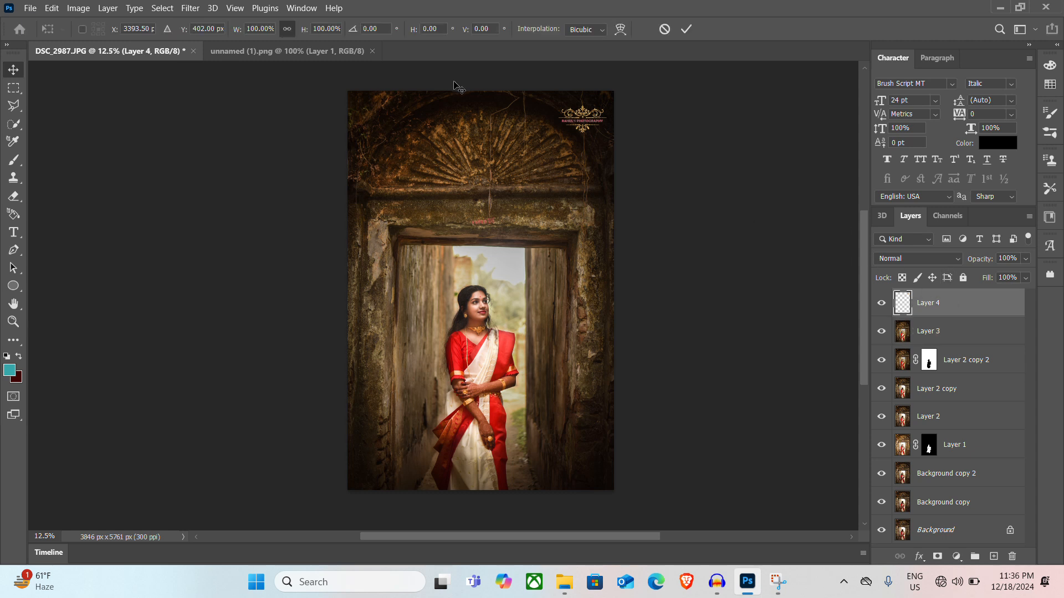
left_click_drag(578, 121, 586, 107)
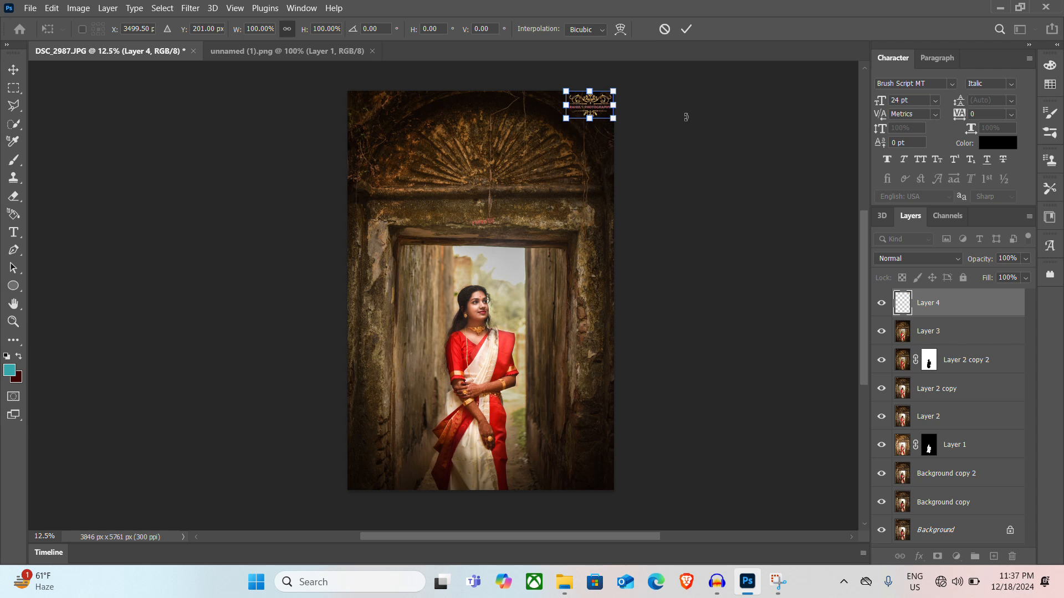
left_click(686, 28)
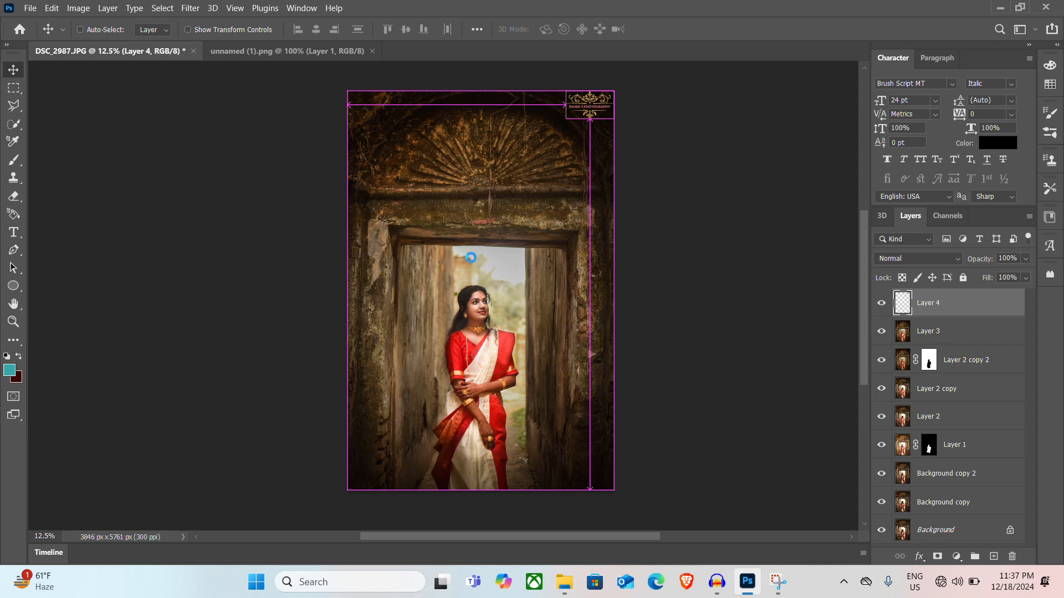
key("ctrl+shift+s")
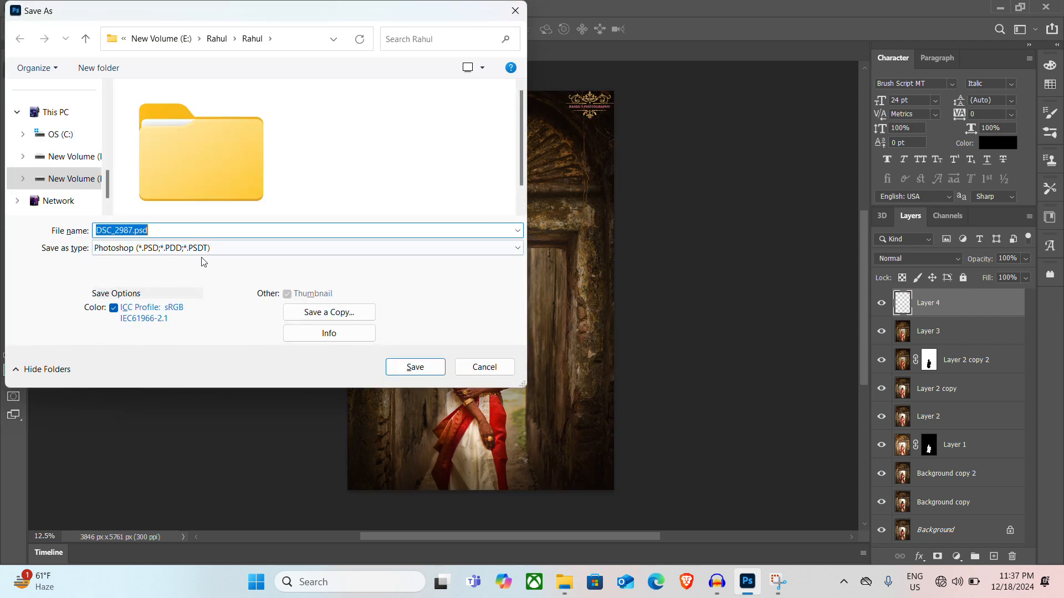
left_click(214, 248)
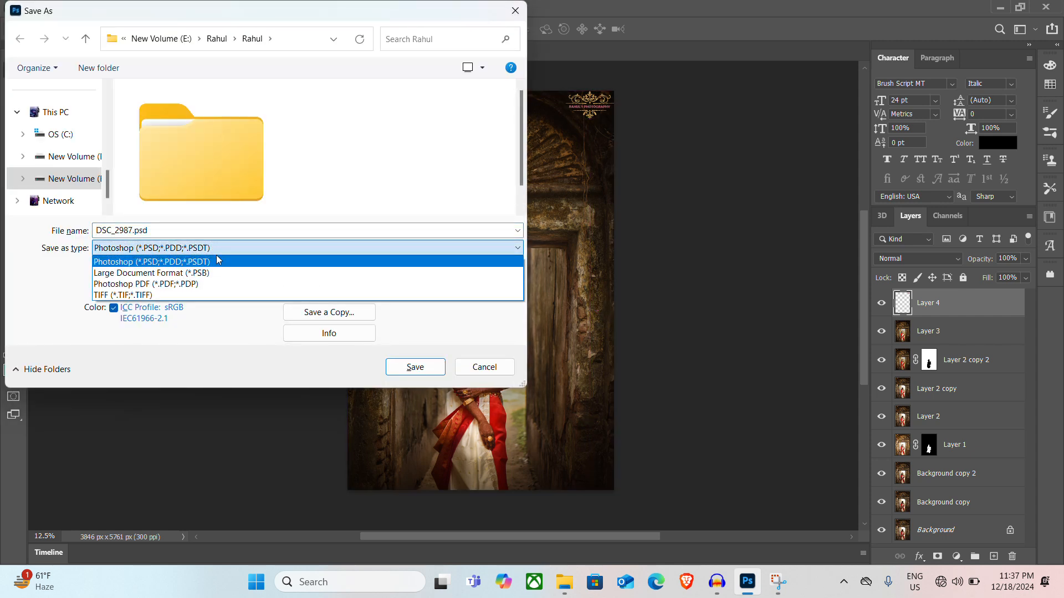
left_click(217, 249)
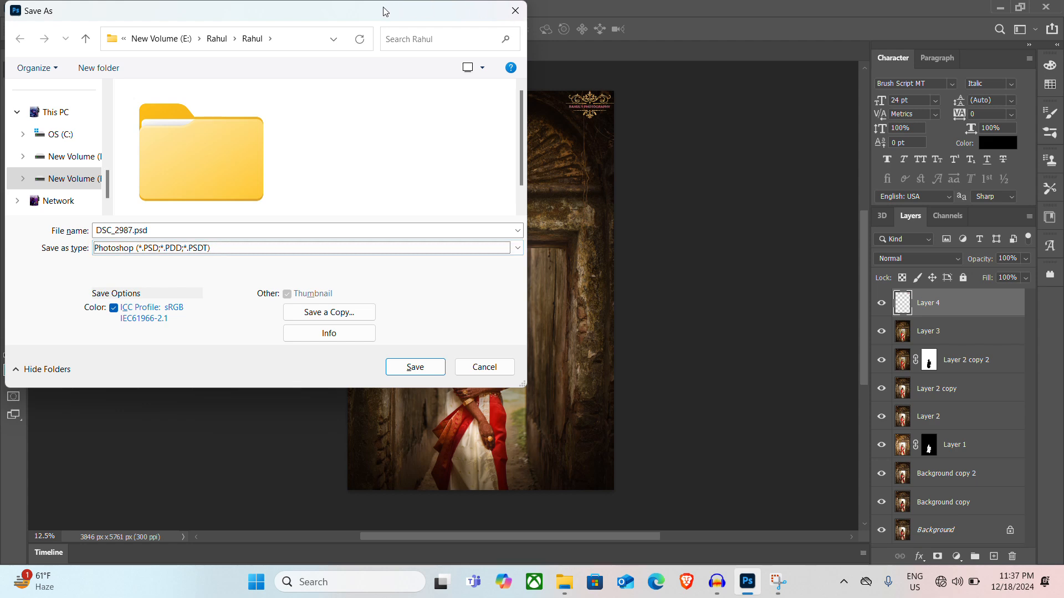
left_click_drag(386, 11, 348, 119)
left_click(438, 116)
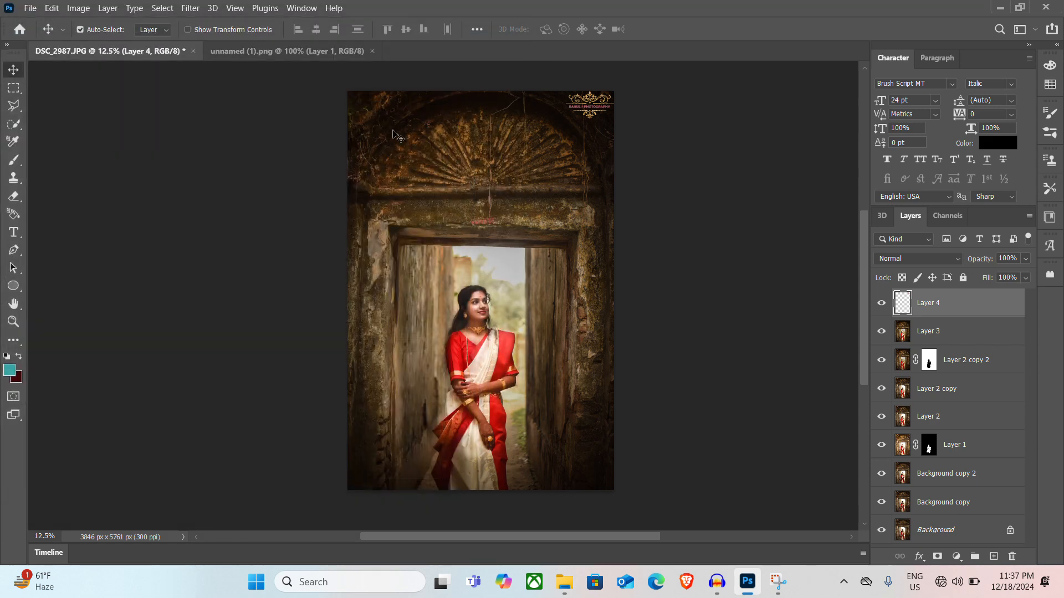
left_click(32, 8)
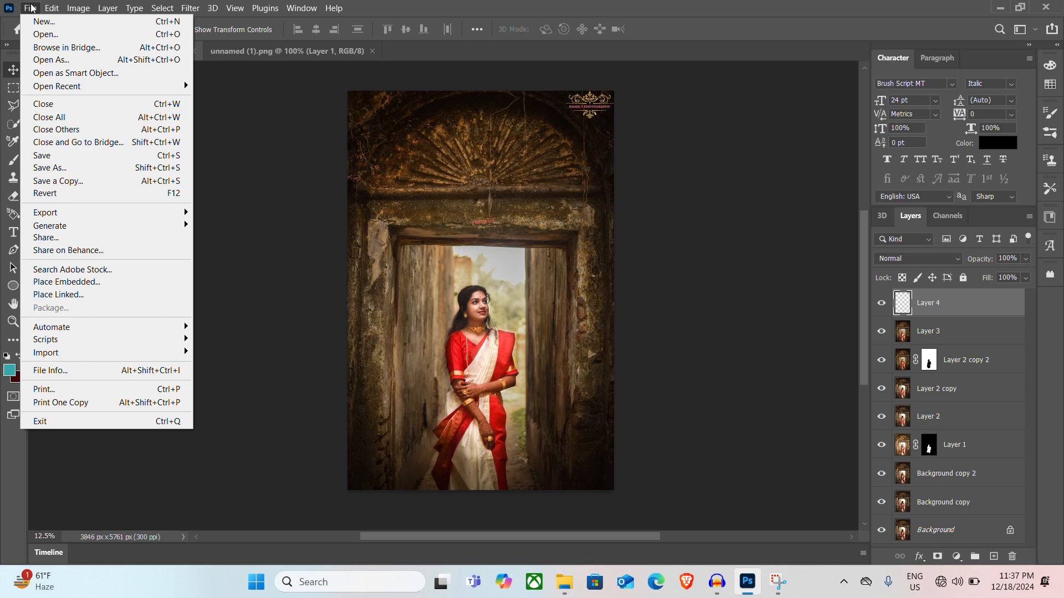
mouse_move(155, 216)
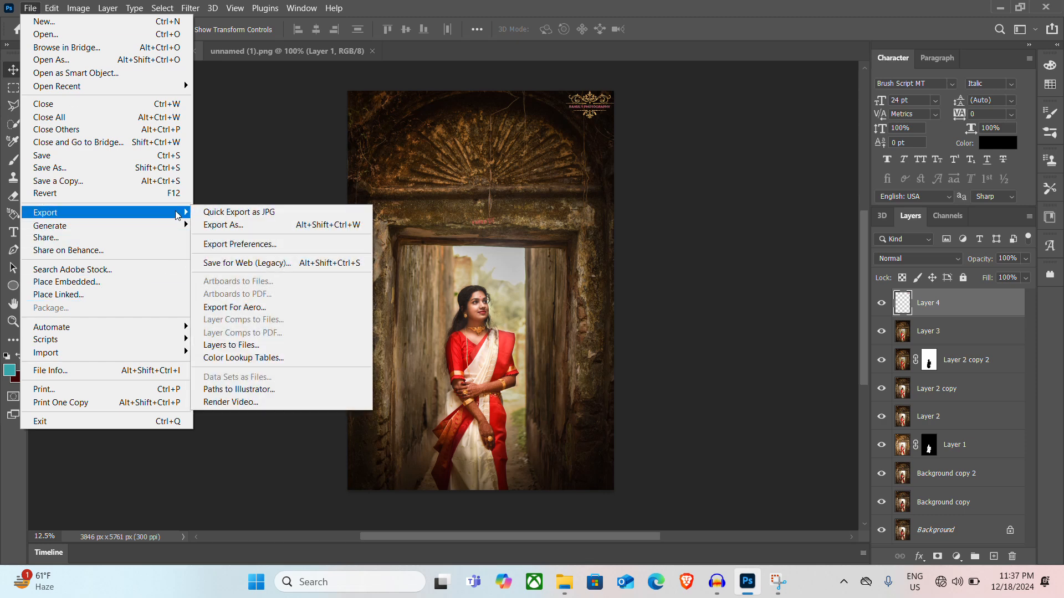
left_click(339, 225)
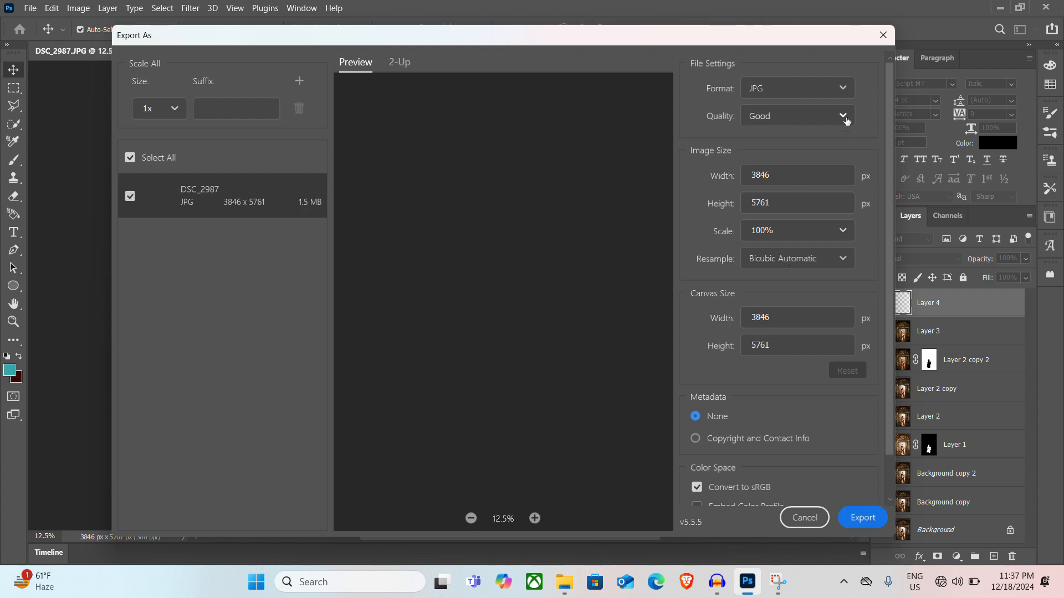
left_click(884, 41)
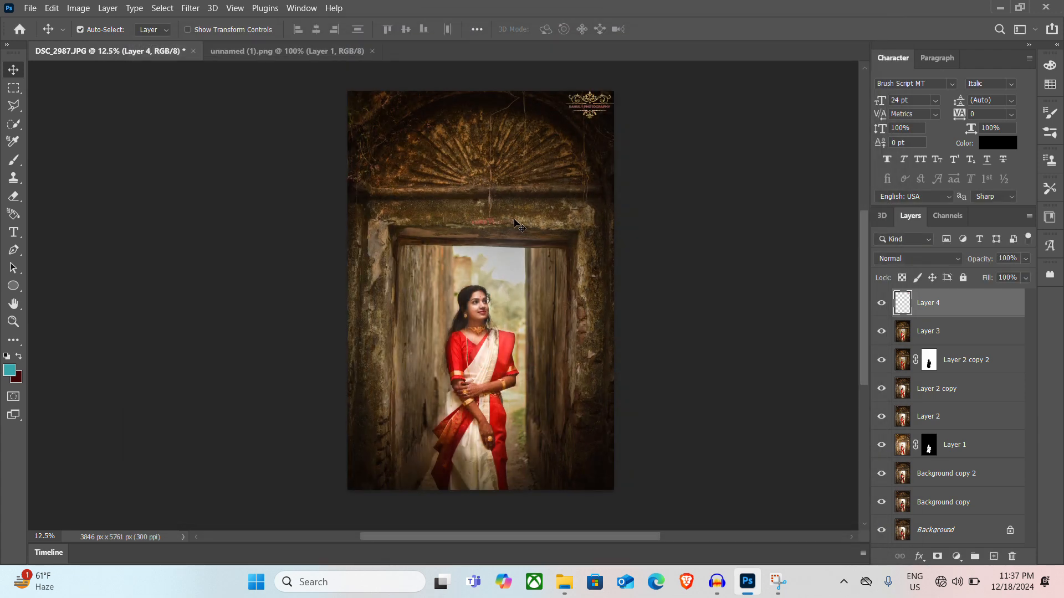
Set up an Export As of the photo in JPG format with quality Great
key("ctrl")
key("ctrl+alt+shift+w")
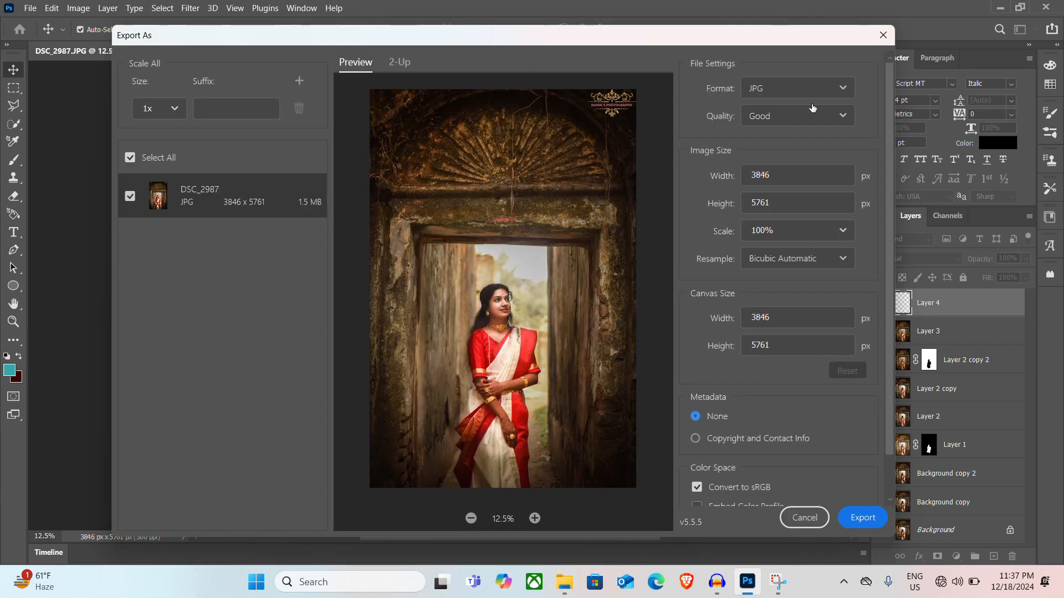
left_click(845, 116)
left_click(805, 279)
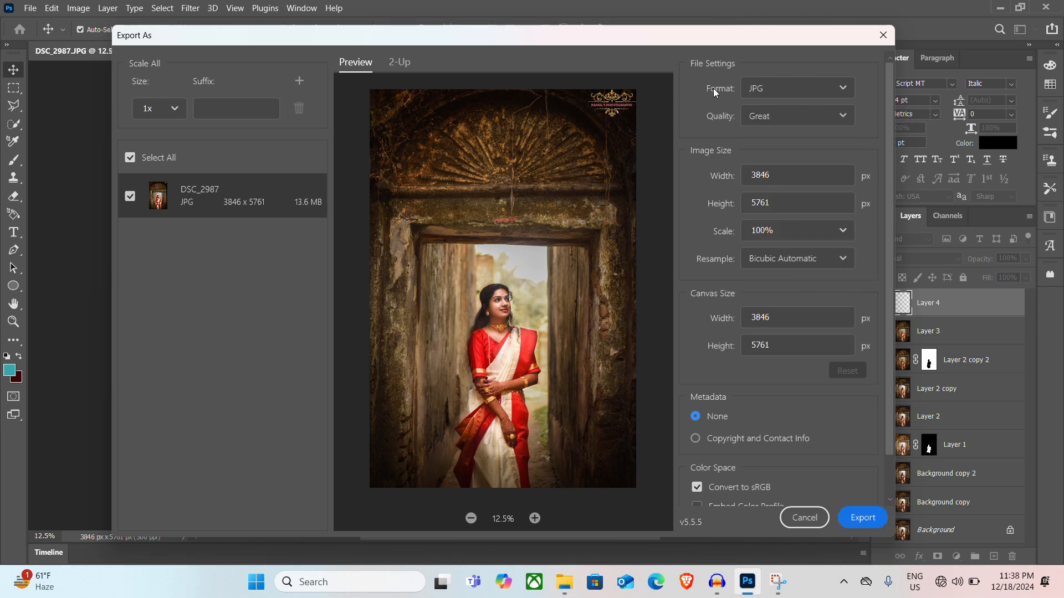
left_click(842, 92)
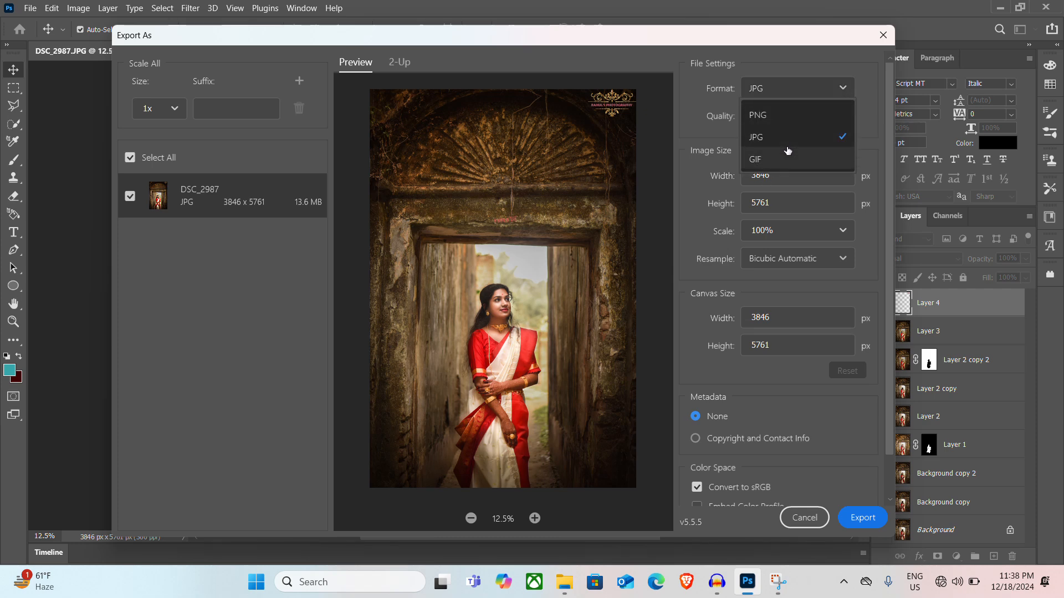
left_click(843, 89)
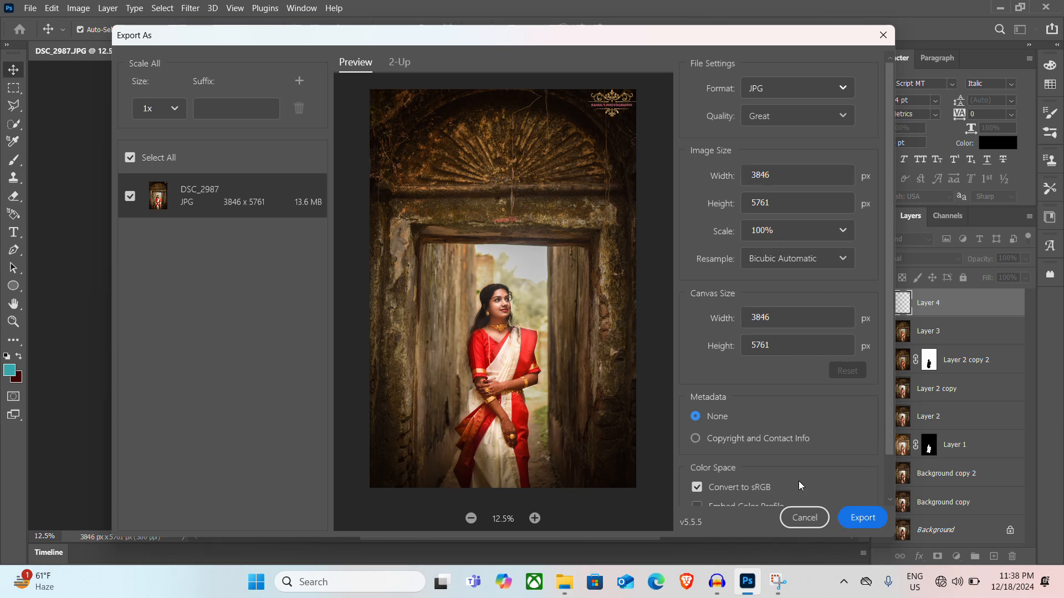
Export the photo as DSC_2987.jpg into the photographer's main folder on New Volume (E:)
left_click(860, 521)
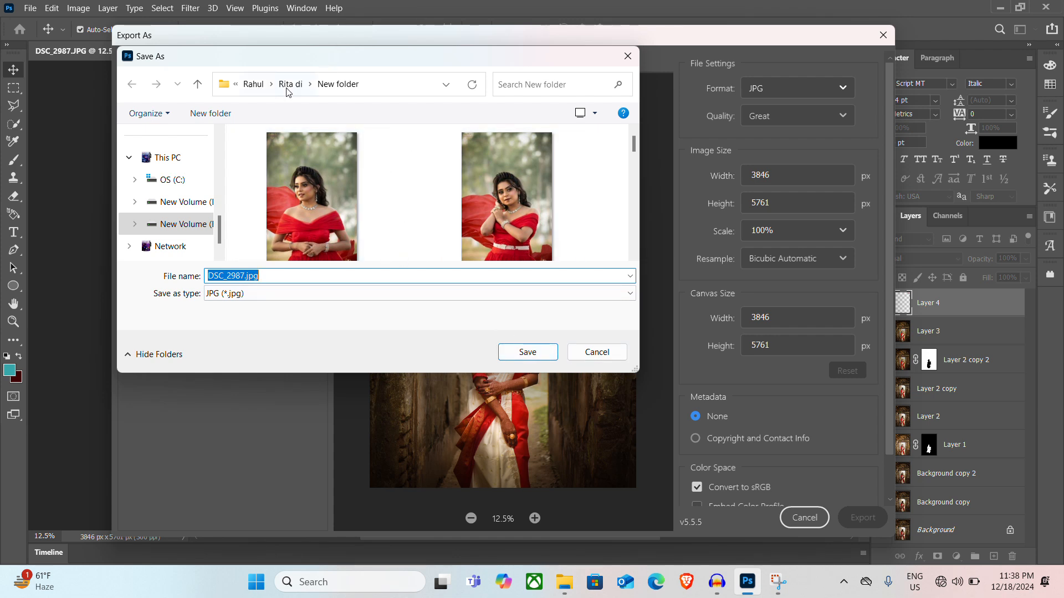
left_click(254, 85)
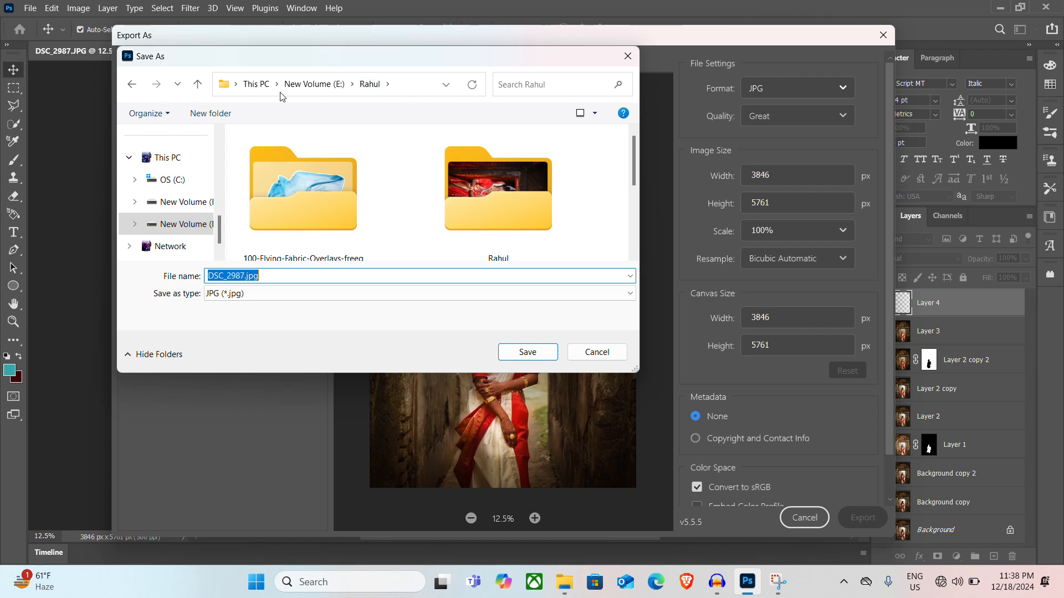
left_click(494, 188)
double_click(494, 187)
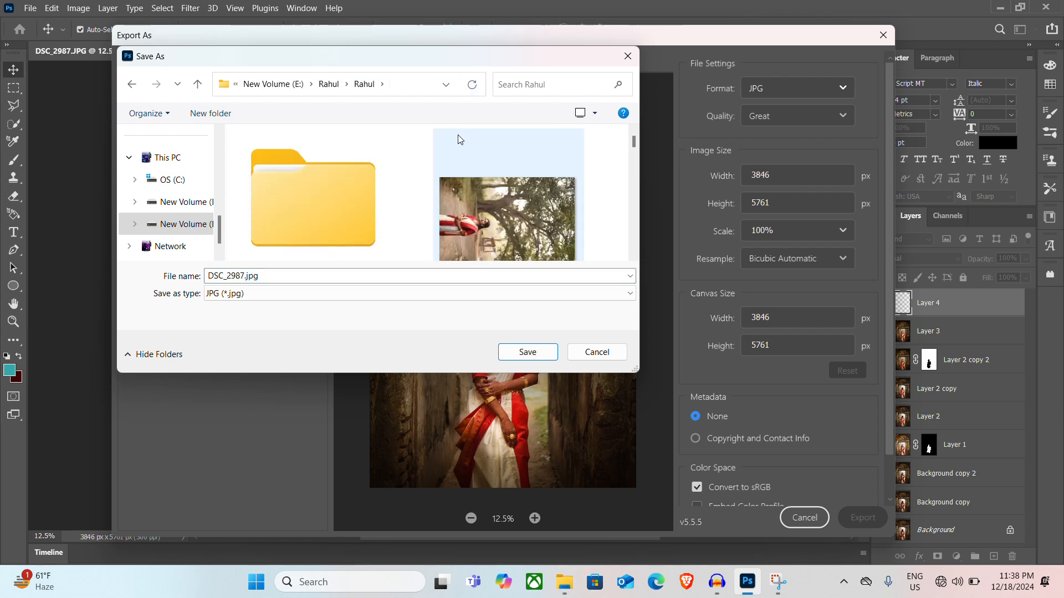
left_click(197, 83)
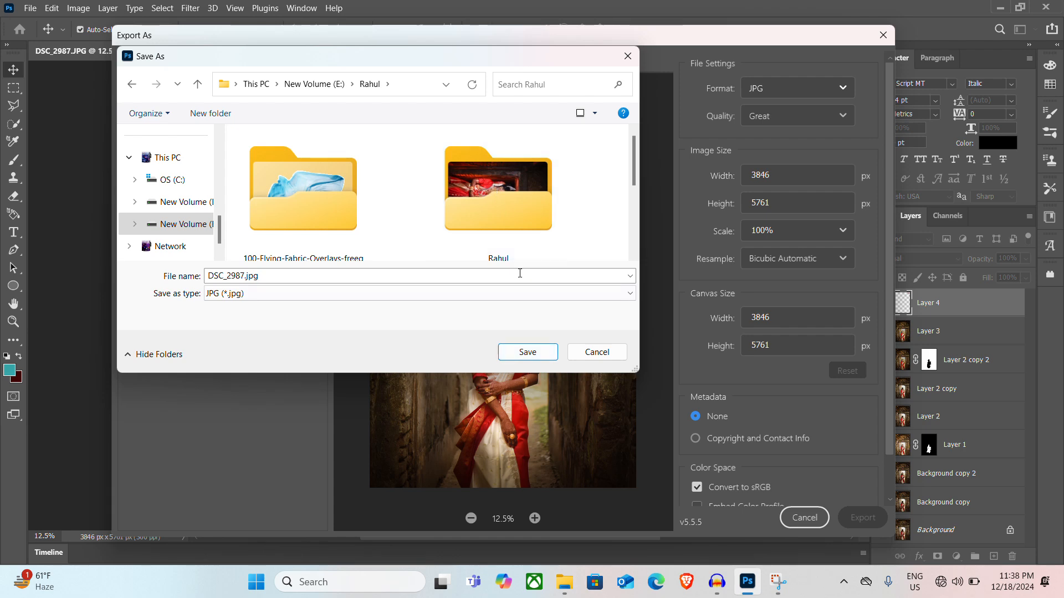
left_click(532, 351)
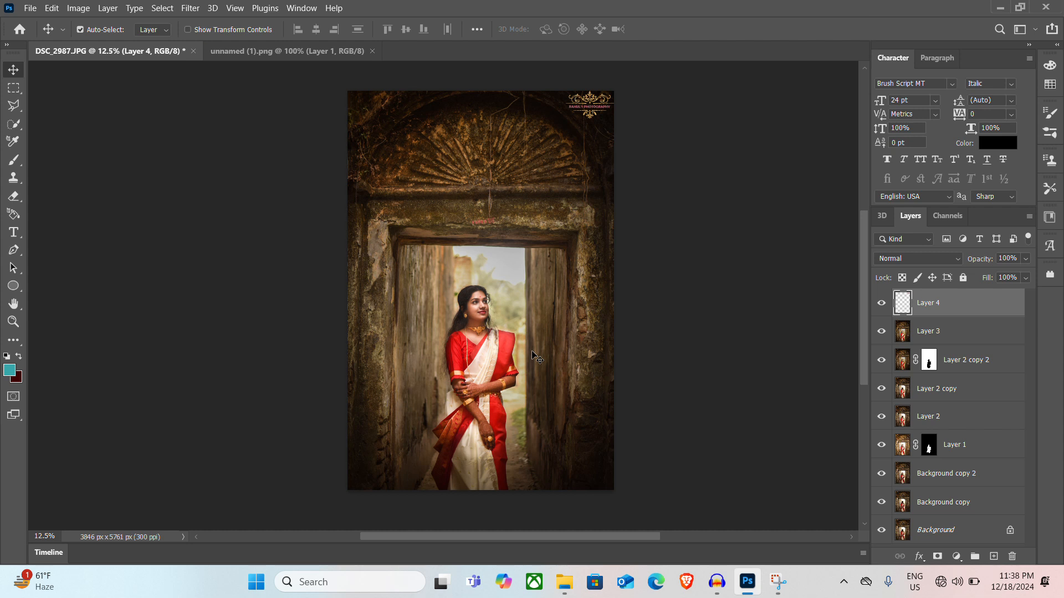
Close the DSC_2987.JPG document without saving its changes
left_click(193, 52)
left_click(553, 227)
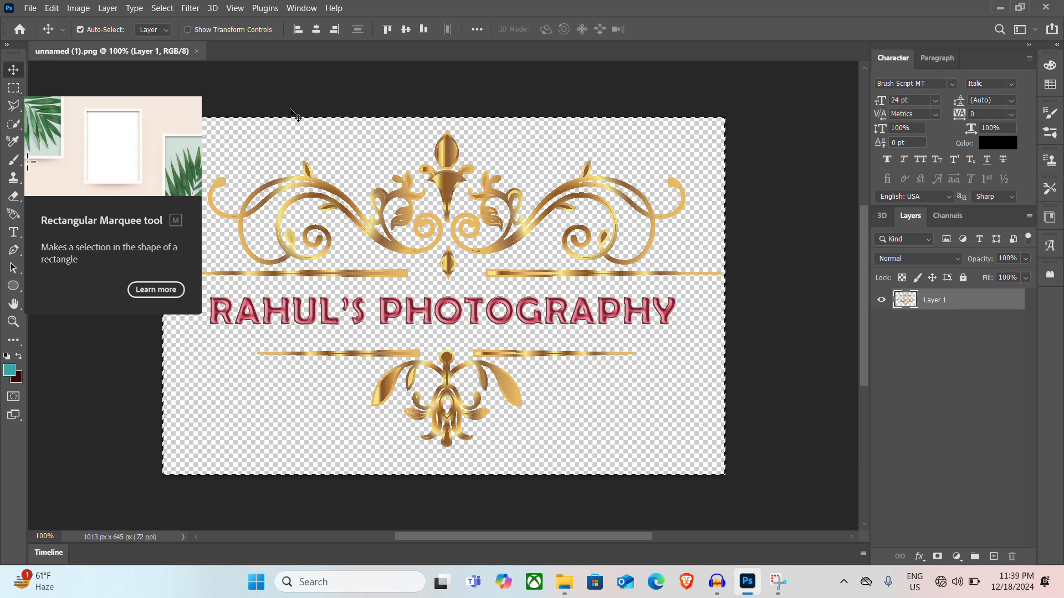
Clear the current selection and marquee-select the gold ornament with its two lines below the logo text
key("ctrl")
key("ctrl+d")
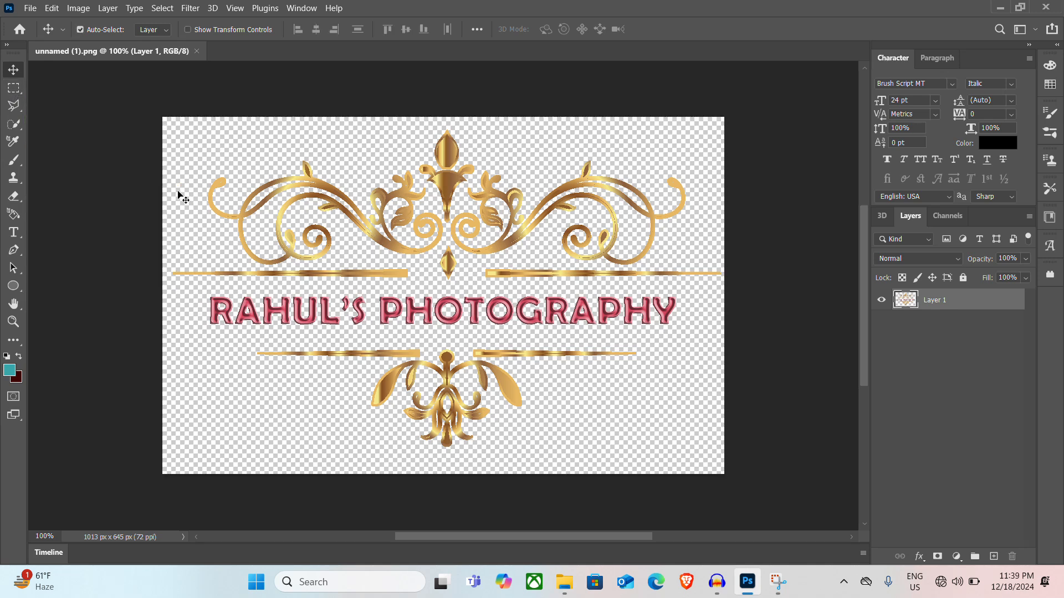
left_click(12, 89)
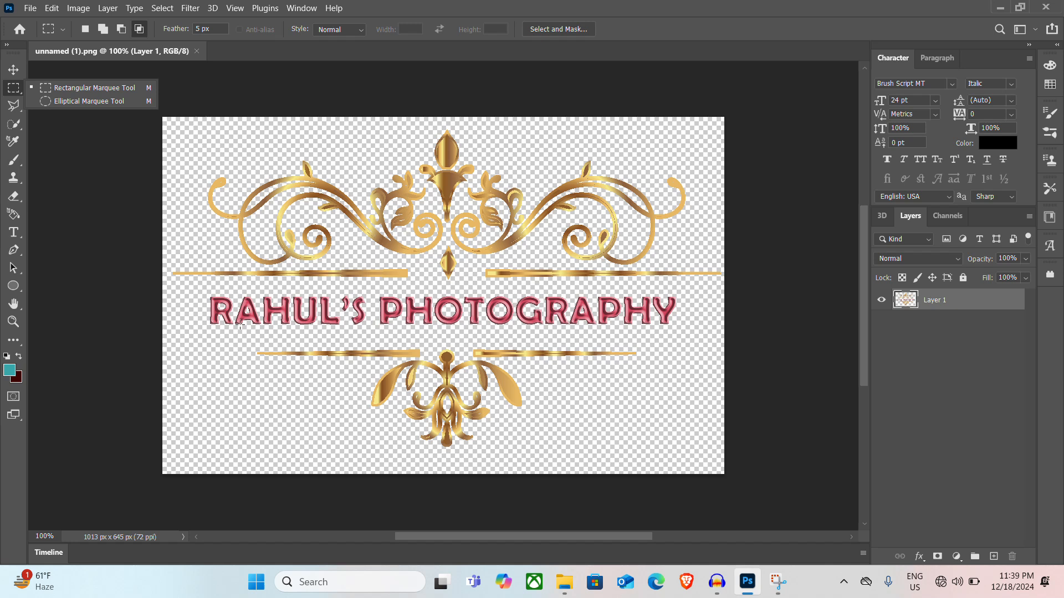
left_click_drag(234, 337, 662, 455)
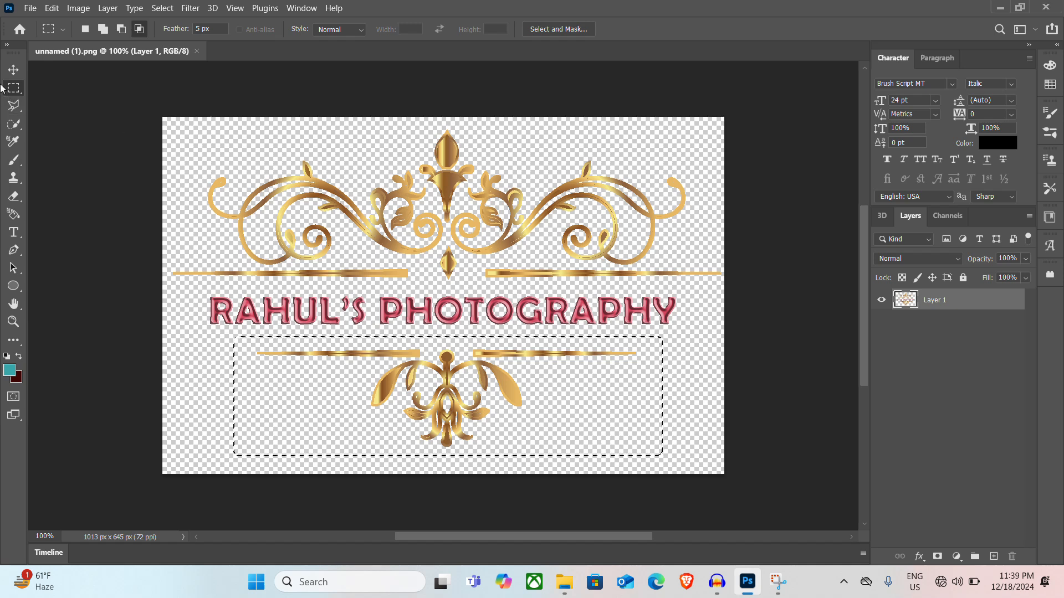
Try moving the selected ornament down and to the right and deleting it, undo these edits and clear the selection
left_click(13, 69)
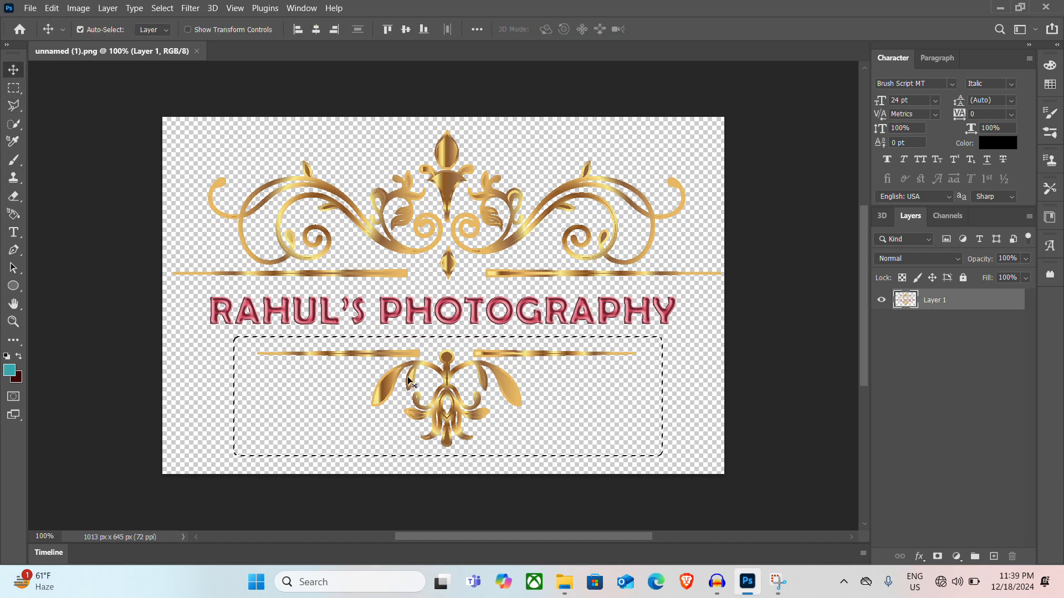
left_click_drag(407, 339, 449, 401)
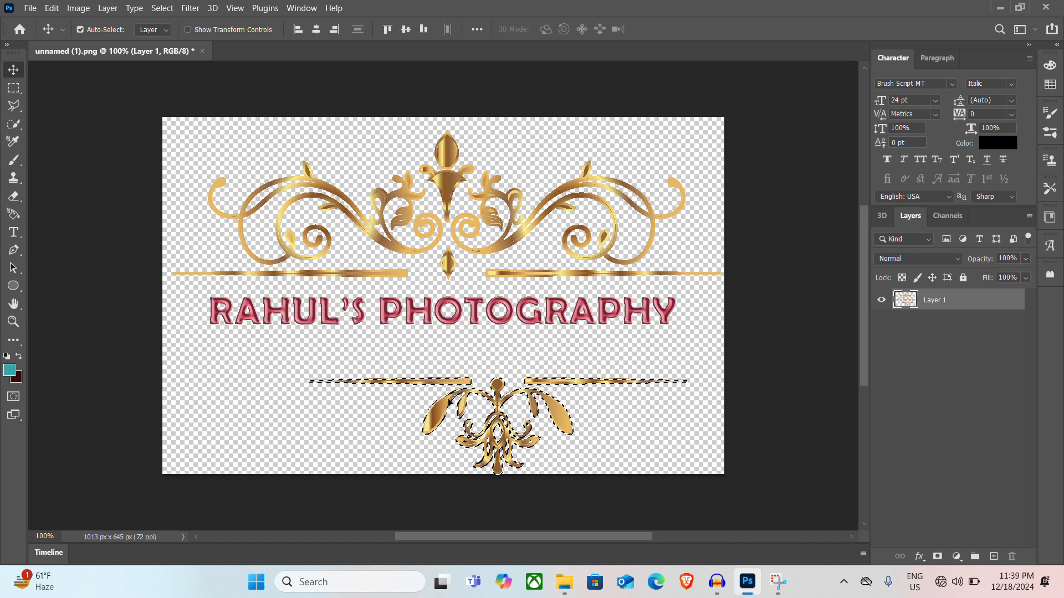
key("Delete")
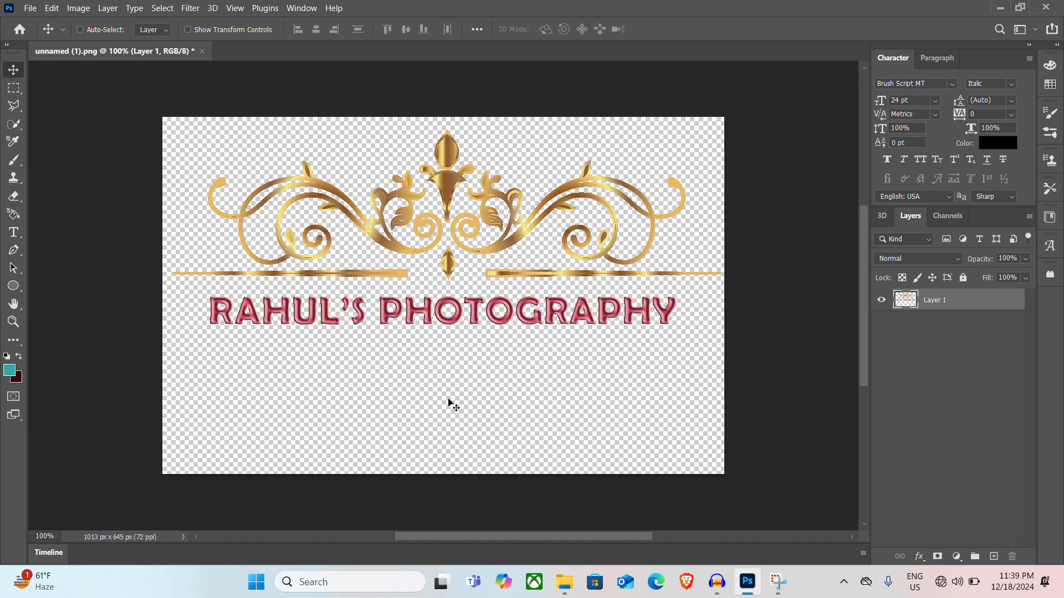
key("ctrl+z")
key("ctrl+d")
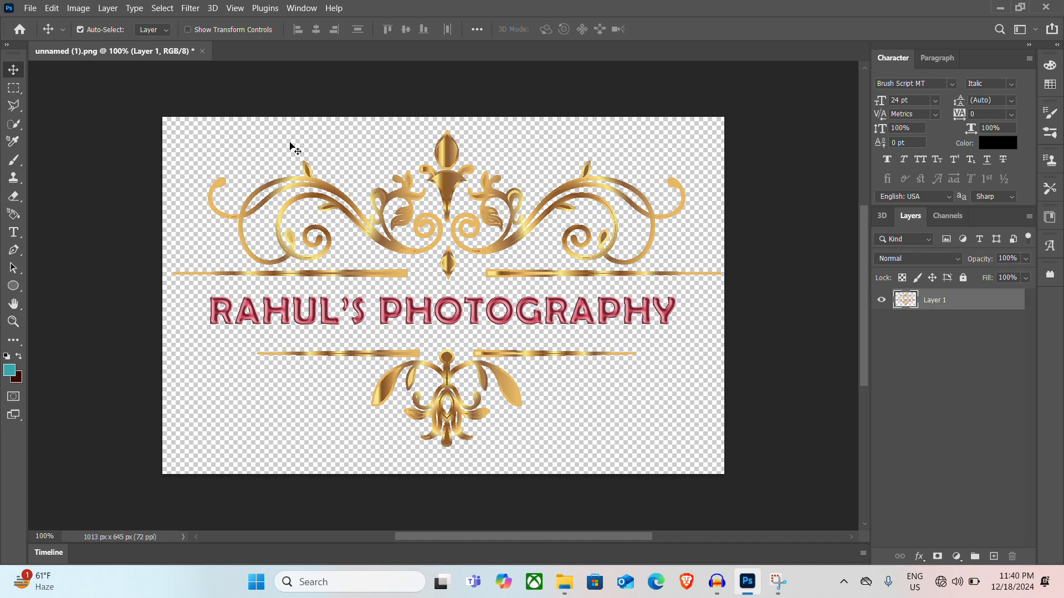
Quit Photoshop without saving the changes to unnamed (1).png
left_click(1047, 6)
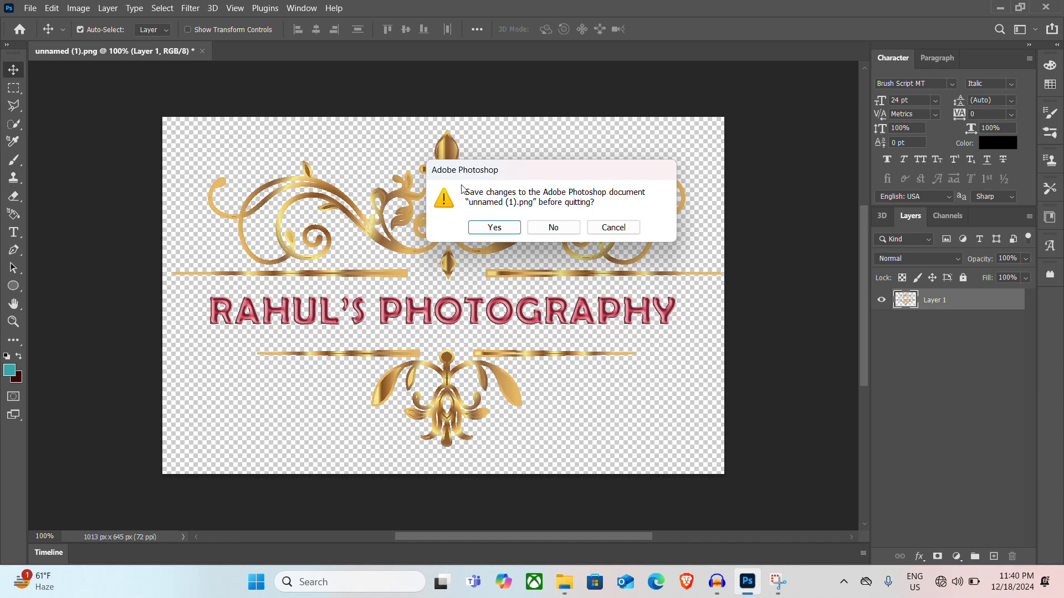
left_click(551, 230)
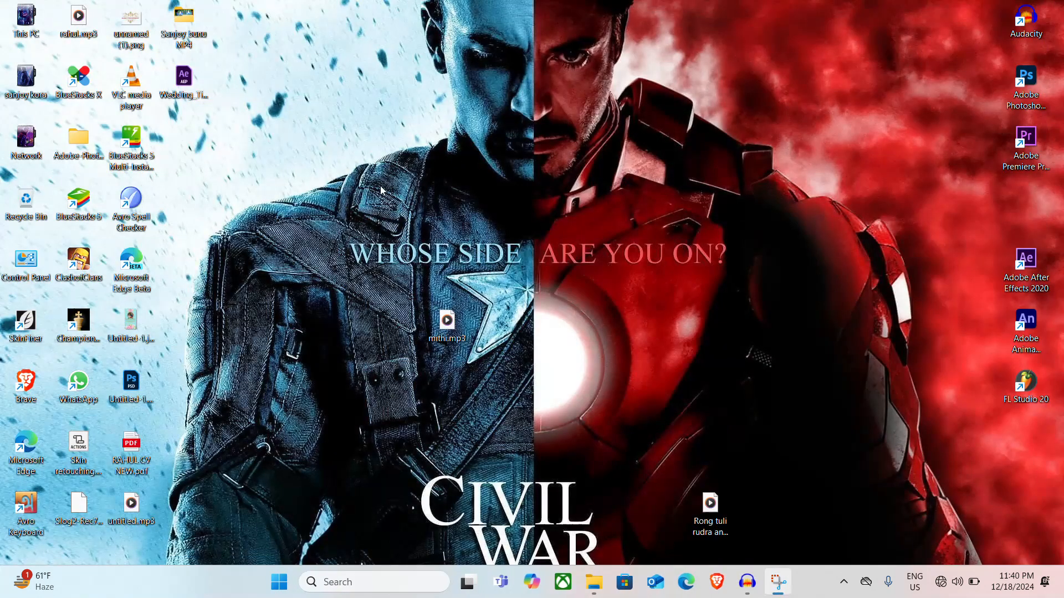
right_click(527, 144)
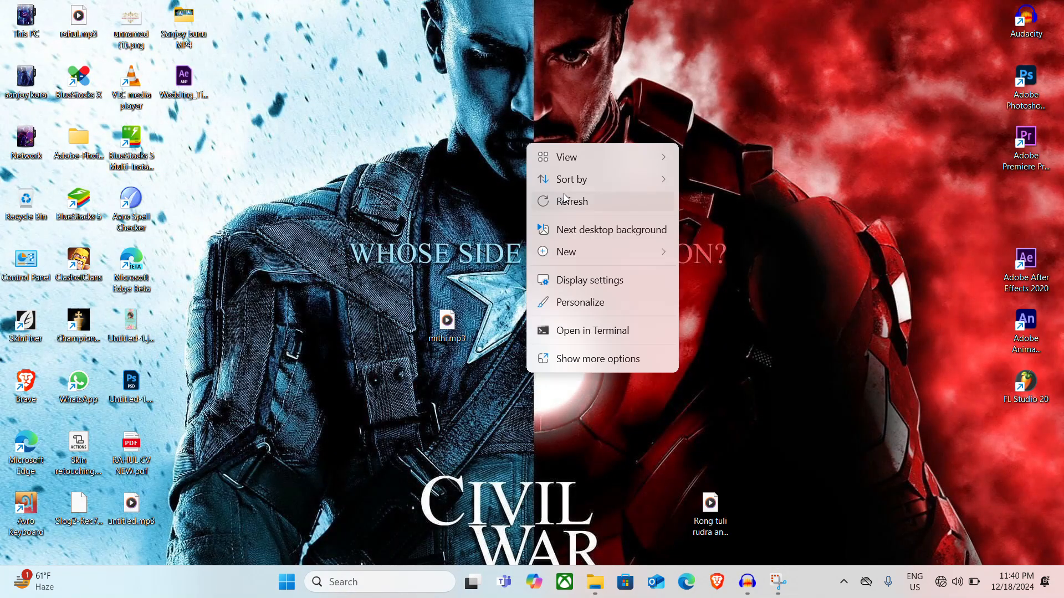
left_click(582, 207)
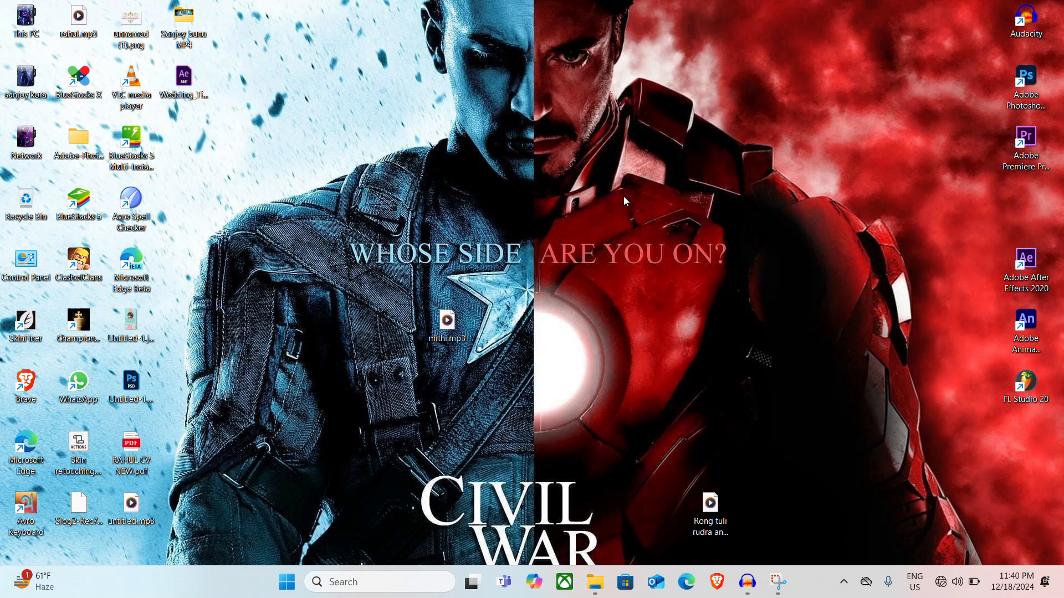
right_click(621, 181)
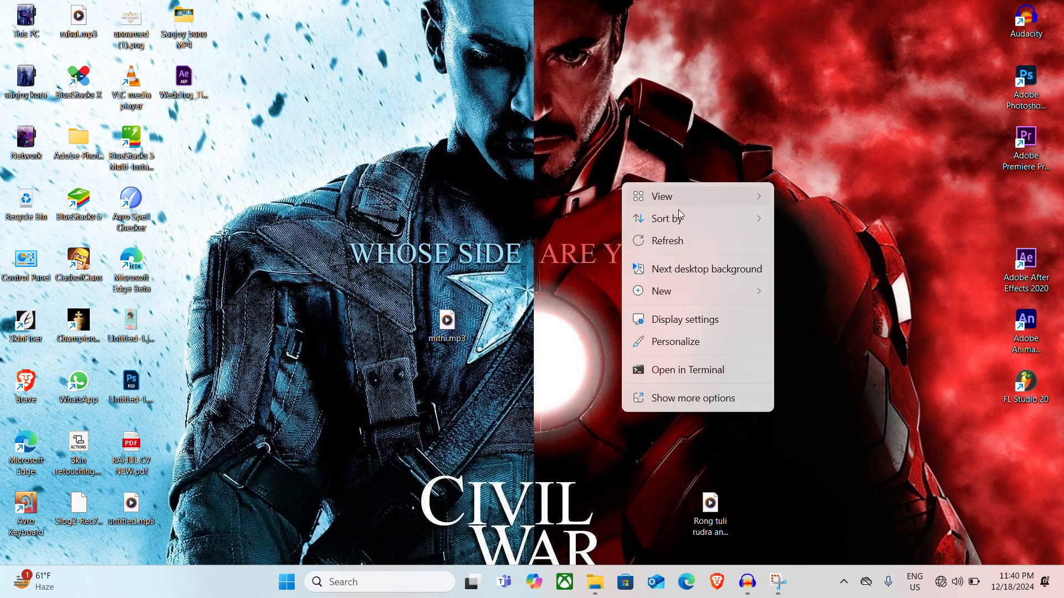
left_click(693, 241)
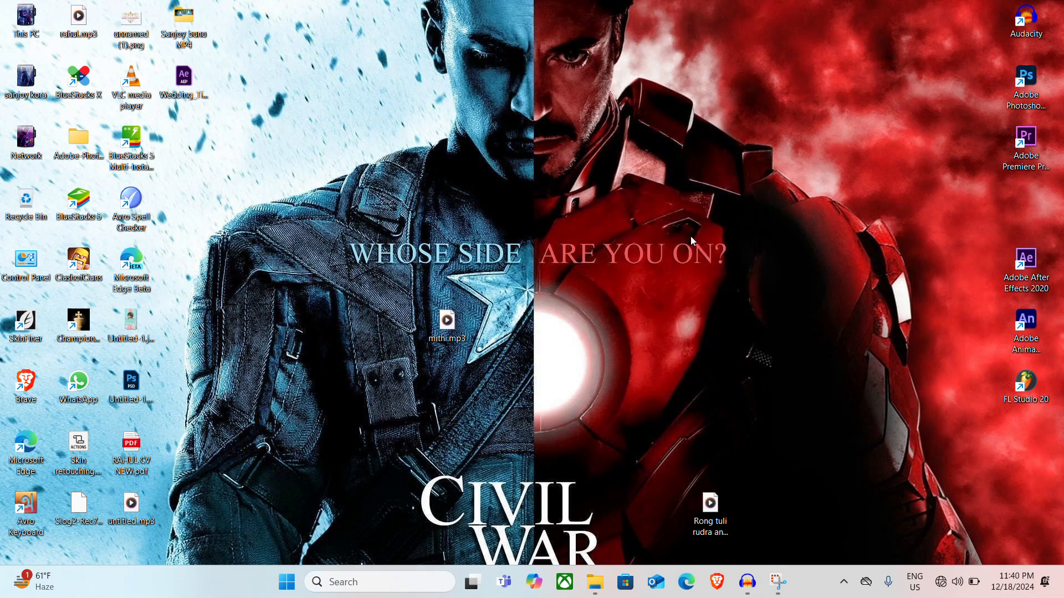